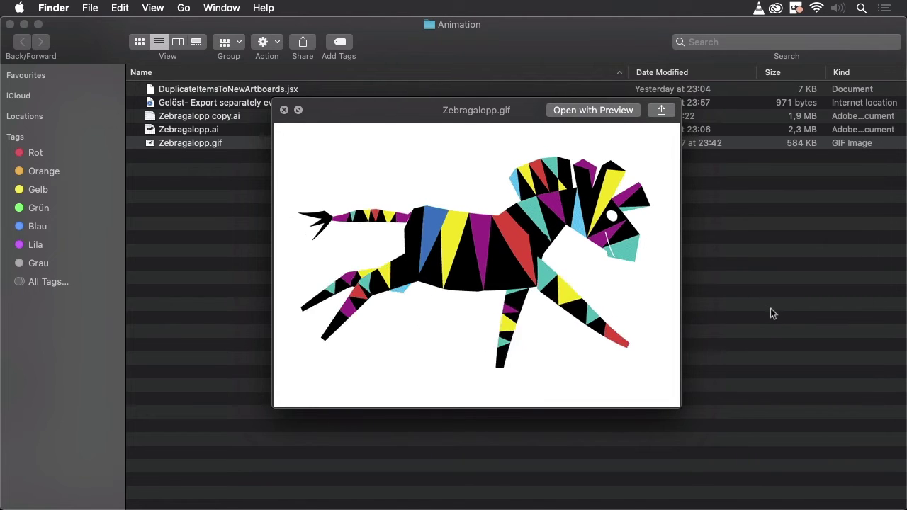
Close the Zebragalopp.gif preview and switch to the Zebragalopp copy.ai document in Adobe Illustrator.
{"action": "key", "text": "space"}
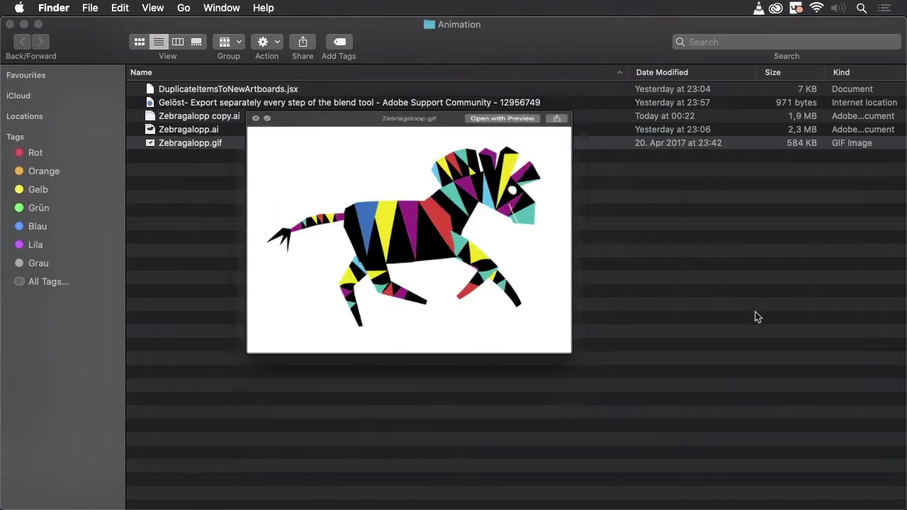
{"action": "left_click", "coordinate": [541, 490]}
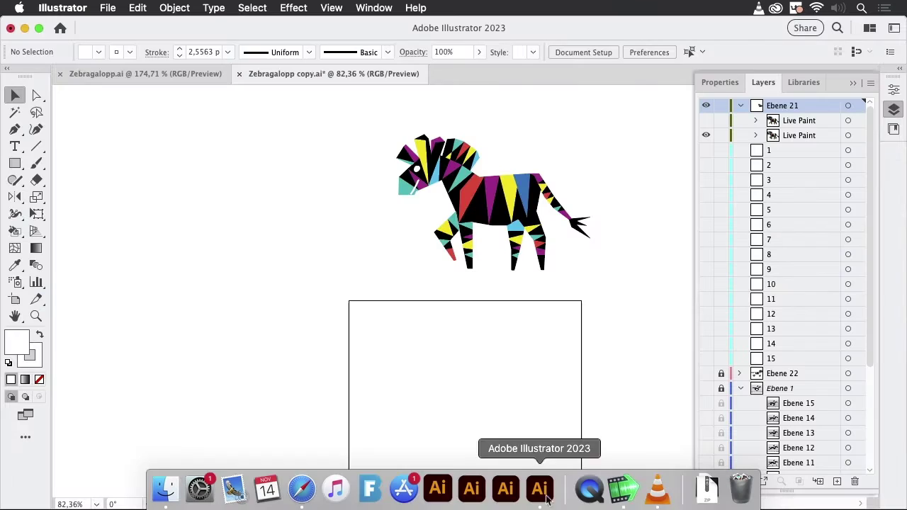
{"action": "scroll", "coordinate": [593, 318], "scroll_direction": "right", "scroll_amount": 3}
{"action": "scroll", "coordinate": [593, 318], "scroll_direction": "down", "scroll_amount": 1}
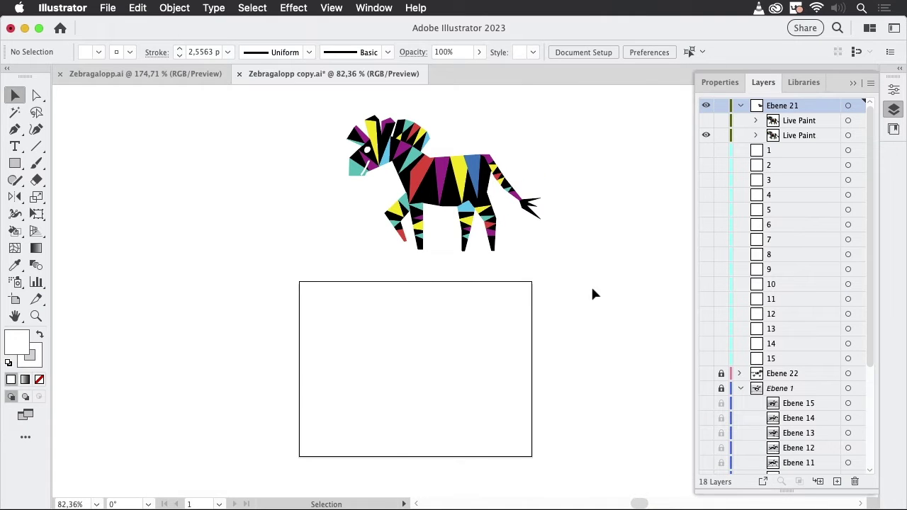
{"action": "left_click_drag", "start_coordinate": [525, 162], "coordinate": [564, 172]}
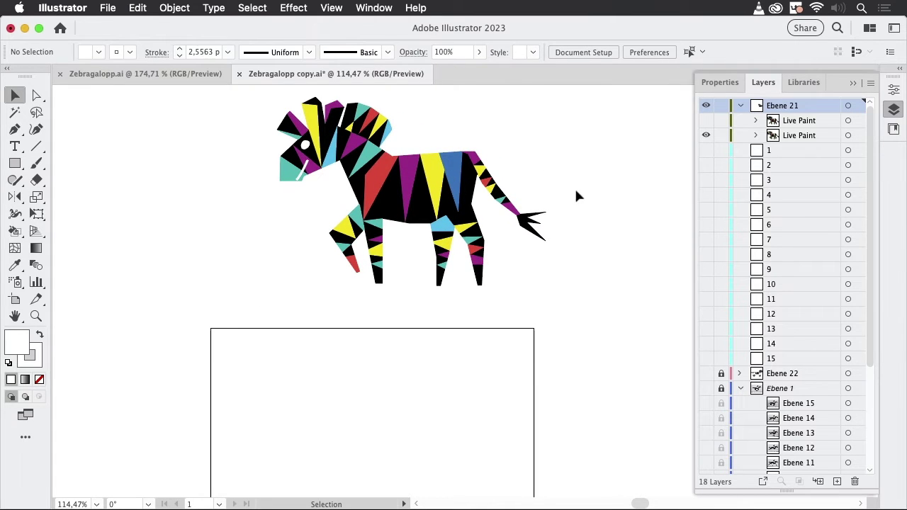
Enter isolation mode on the visible Live Paint zebra above the artboard.
{"action": "left_click", "coordinate": [454, 186]}
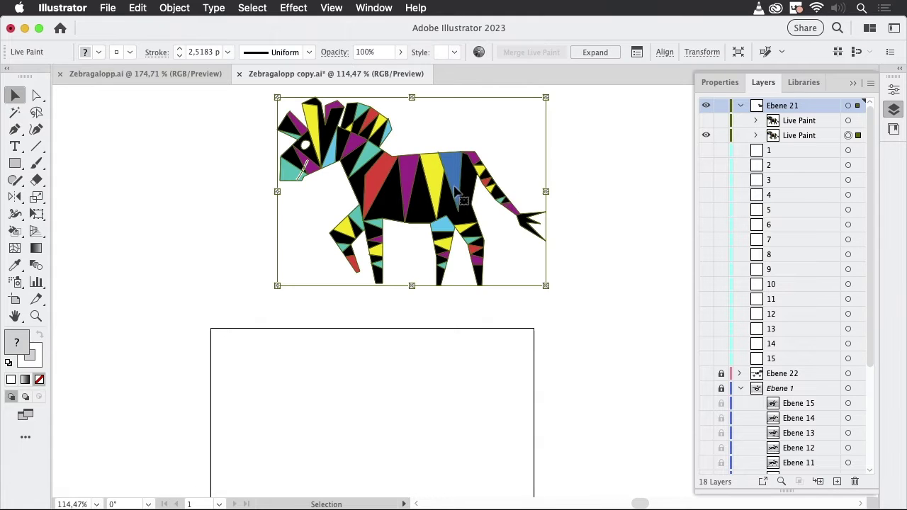
{"action": "left_click_drag", "start_coordinate": [434, 204], "coordinate": [399, 214]}
{"action": "left_click_drag", "start_coordinate": [536, 197], "coordinate": [621, 203]}
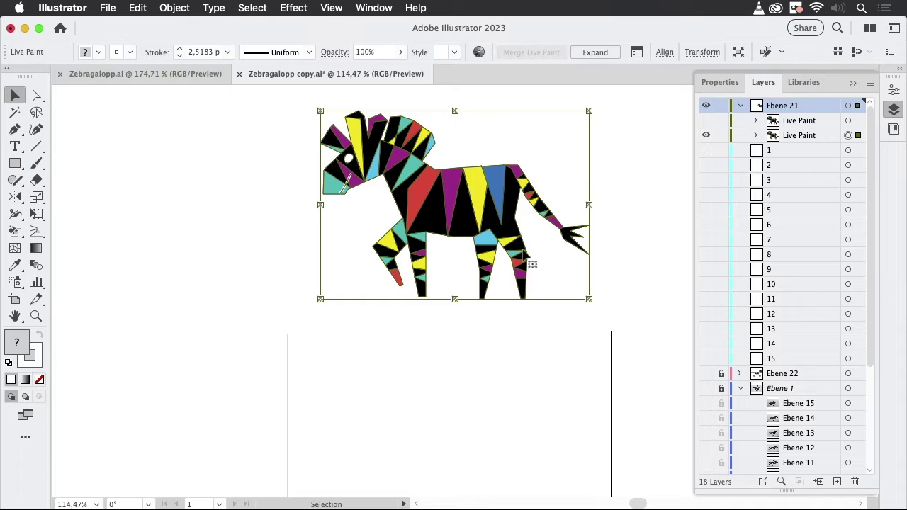
{"action": "double_click", "coordinate": [482, 216]}
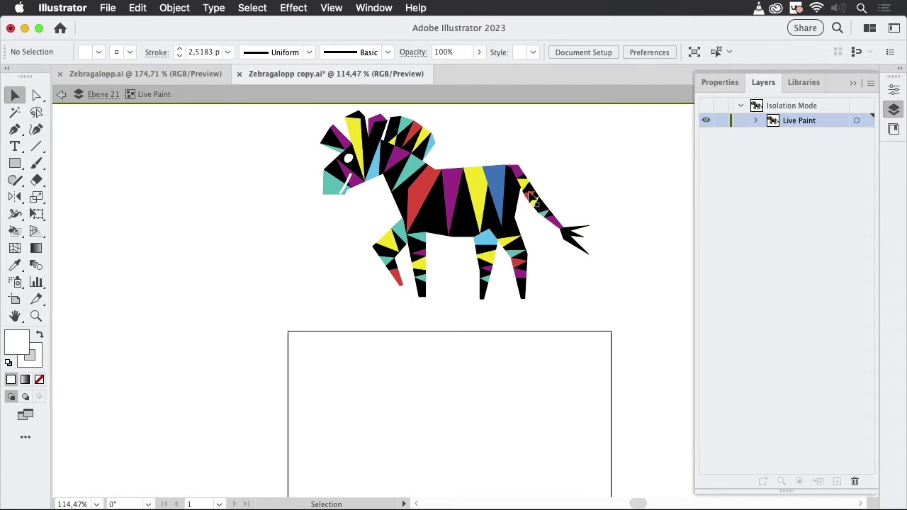
{"action": "key", "text": "space"}
{"action": "left_click_drag", "start_coordinate": [504, 208], "coordinate": [645, 243]}
{"action": "key", "text": "super+space"}
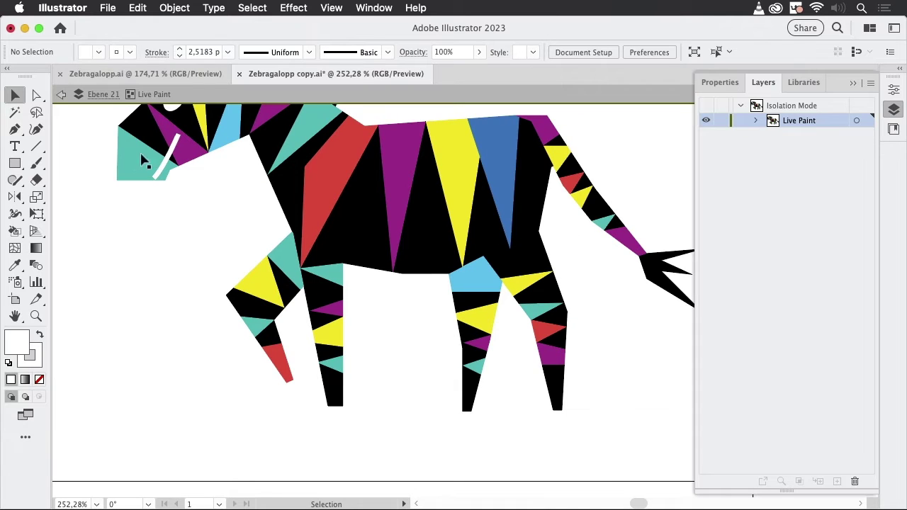
Extend the path at the top of the light-blue hind-leg shape by moving its end anchor to the rear edge of the body.
{"action": "left_click", "coordinate": [39, 149]}
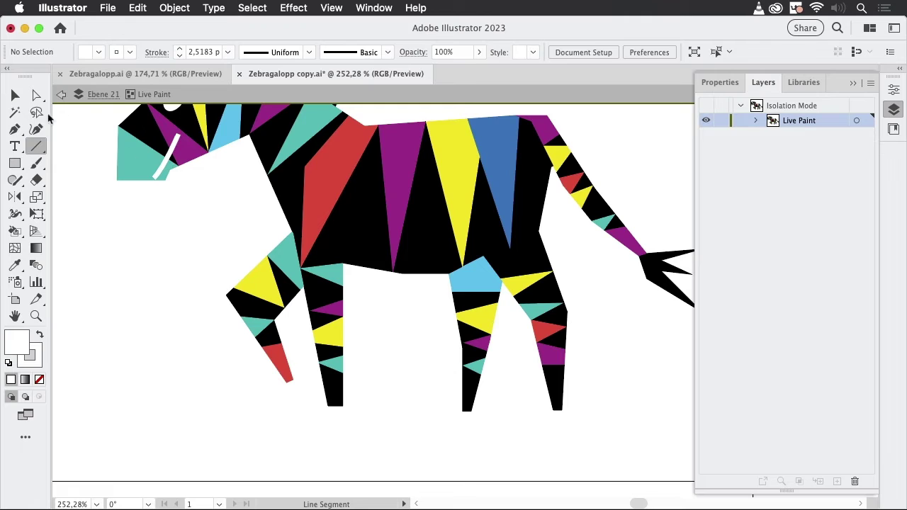
{"action": "left_click", "coordinate": [37, 95]}
{"action": "left_click", "coordinate": [480, 261]}
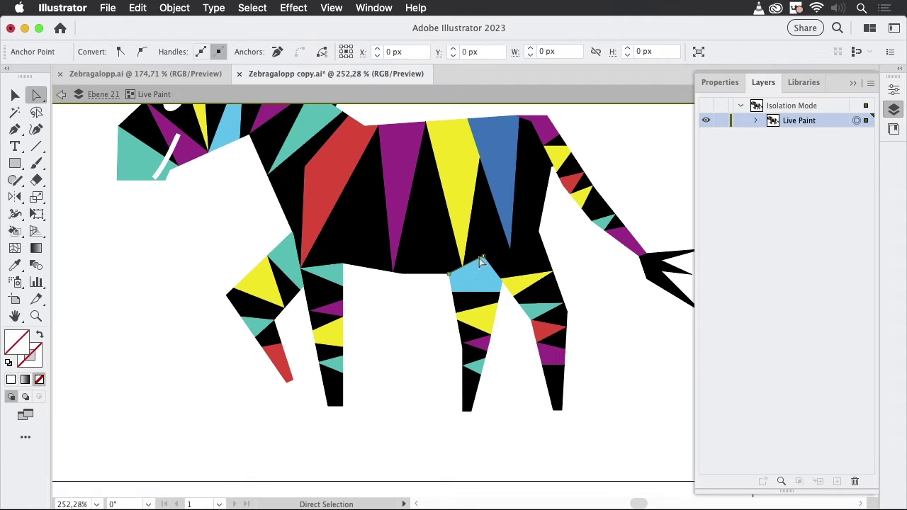
{"action": "left_click_drag", "start_coordinate": [481, 261], "coordinate": [540, 237]}
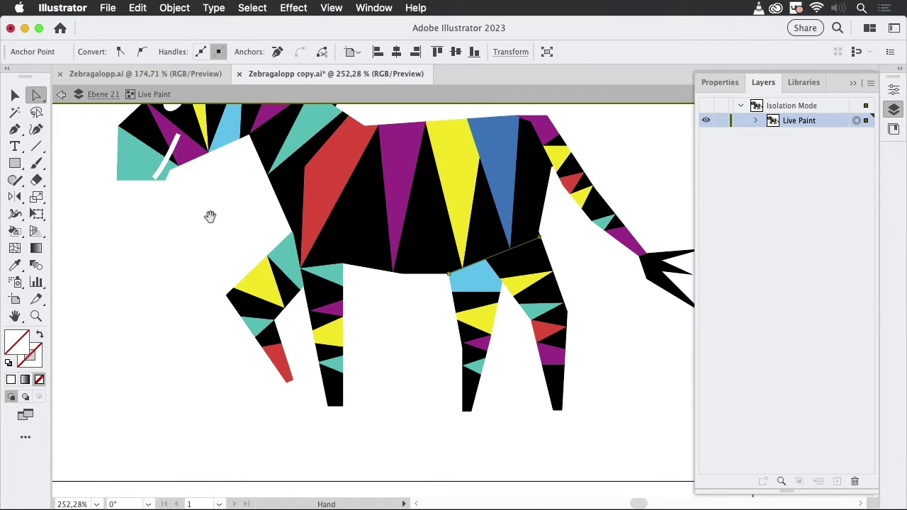
Draw a line segment across the zebra's shoulder from the chest to the base of the neck, and deselect it.
{"action": "left_click_drag", "start_coordinate": [210, 217], "coordinate": [176, 253]}
{"action": "left_click", "coordinate": [36, 146]}
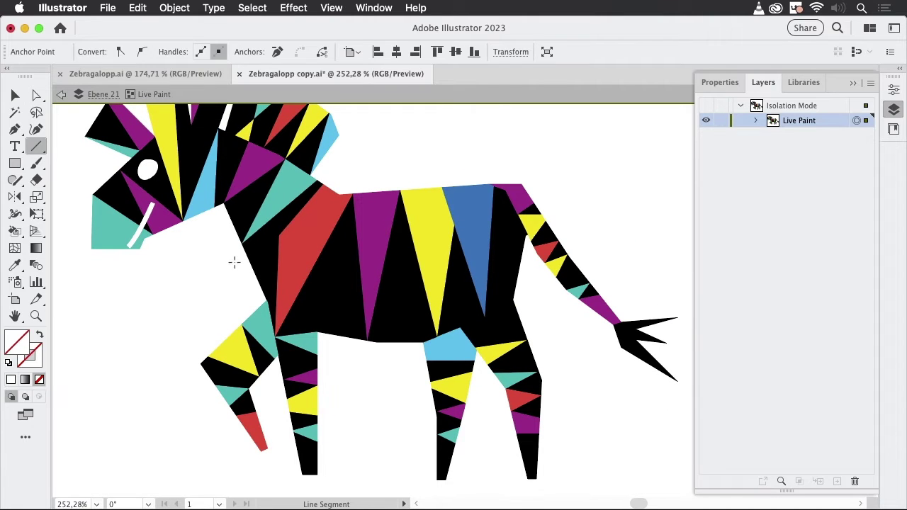
{"action": "left_click_drag", "start_coordinate": [241, 258], "coordinate": [321, 179]}
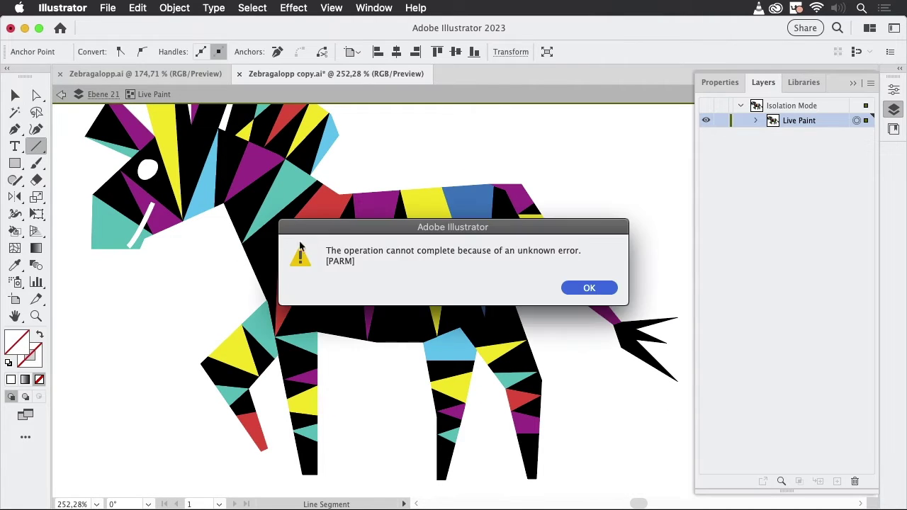
{"action": "left_click", "coordinate": [586, 288]}
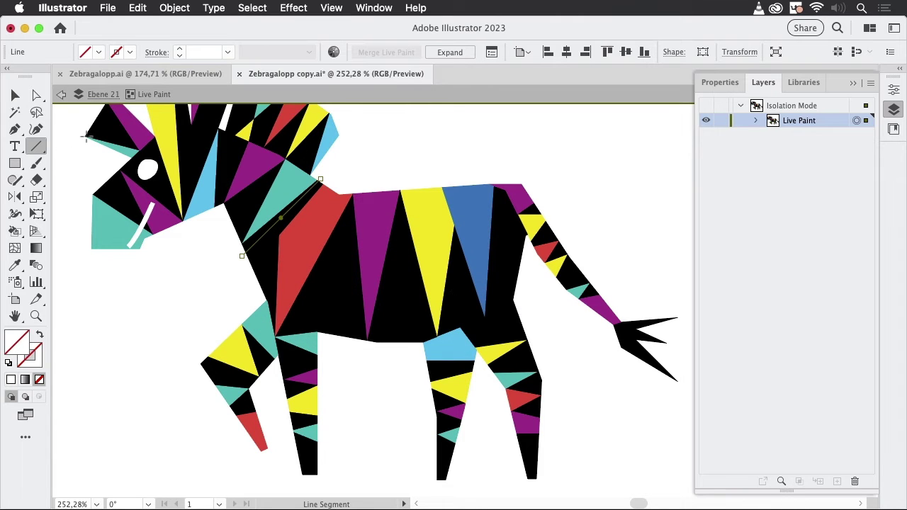
{"action": "left_click", "coordinate": [37, 94]}
{"action": "left_click", "coordinate": [227, 472]}
Lasso the lower part of the raised front leg and rotate it about the knee.
{"action": "left_click_drag", "start_coordinate": [235, 466], "coordinate": [335, 416]}
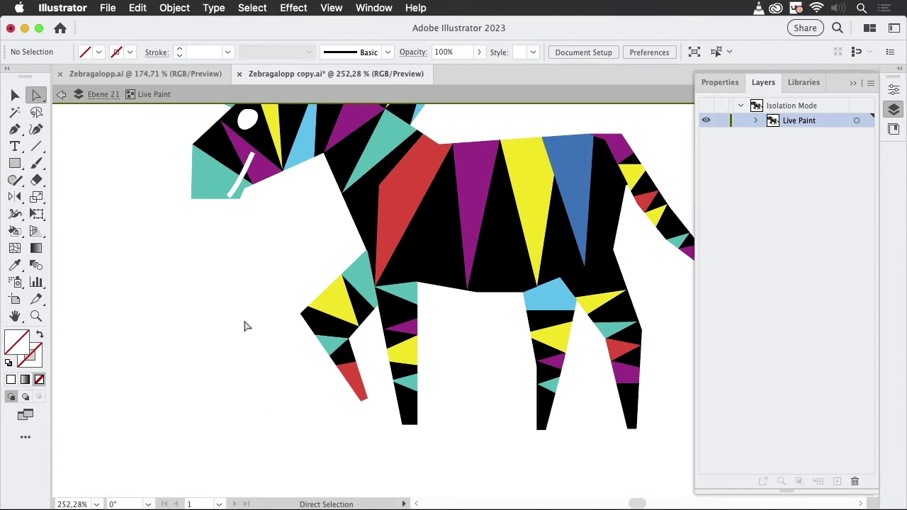
{"action": "left_click", "coordinate": [36, 112]}
{"action": "mouse_move", "coordinate": [293, 350]}
{"action": "left_mouse_down"}
{"action": "mouse_move", "coordinate": [355, 435]}
{"action": "mouse_move", "coordinate": [375, 409]}
{"action": "mouse_move", "coordinate": [349, 339]}
{"action": "mouse_move", "coordinate": [304, 328]}
{"action": "mouse_move", "coordinate": [296, 353]}
{"action": "left_mouse_up"}
{"action": "left_click_drag", "start_coordinate": [25, 200], "coordinate": [67, 197]}
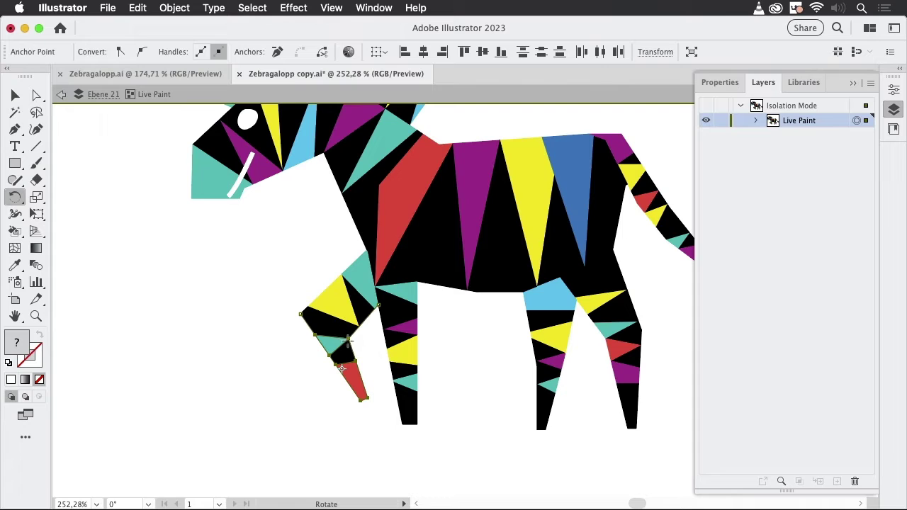
{"action": "left_click", "coordinate": [346, 338]}
{"action": "left_click_drag", "start_coordinate": [264, 388], "coordinate": [374, 305]}
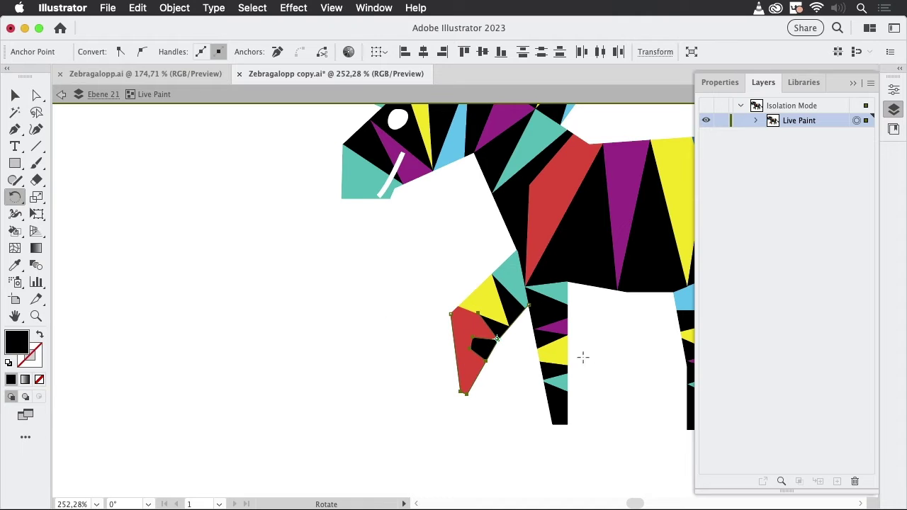
Leave isolation mode and show the hidden Live Paint zebra in layer Ebene 21.
{"action": "left_click_drag", "start_coordinate": [628, 309], "coordinate": [456, 320]}
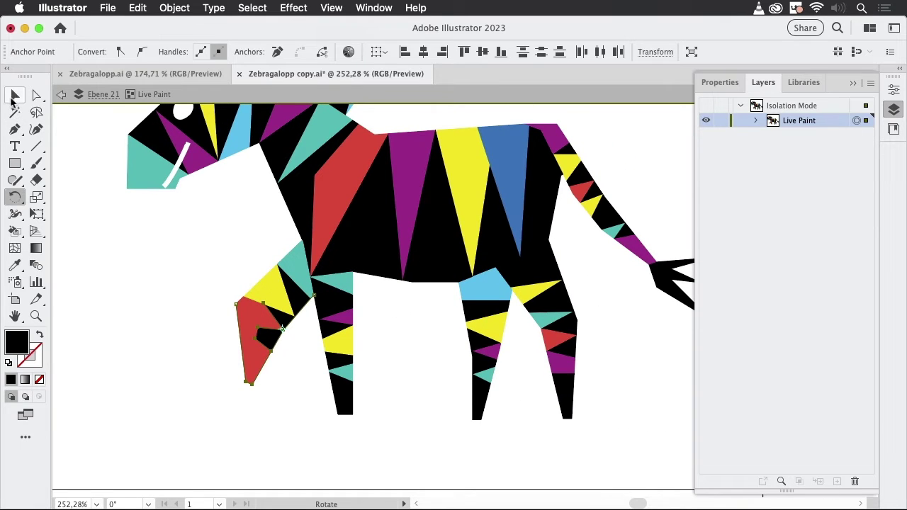
{"action": "left_click", "coordinate": [15, 96]}
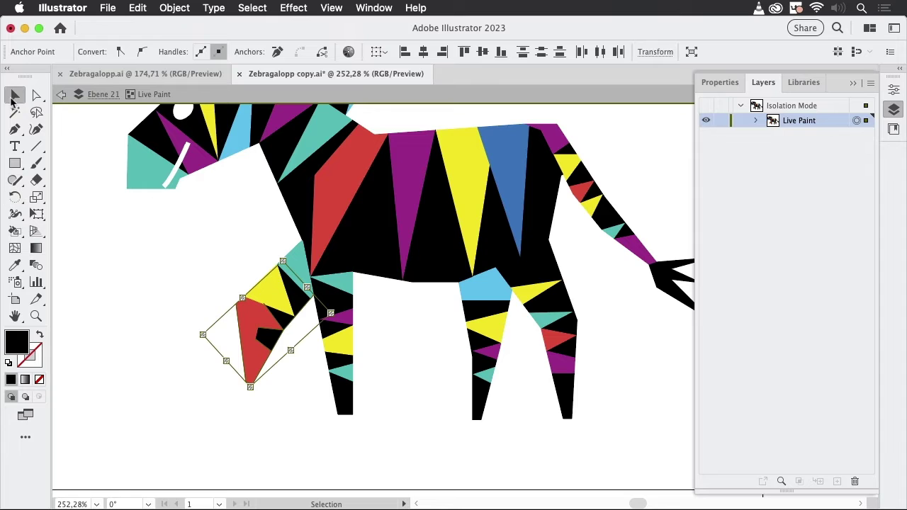
{"action": "double_click", "coordinate": [141, 255]}
{"action": "left_click_drag", "start_coordinate": [190, 250], "coordinate": [212, 319]}
{"action": "left_click_drag", "start_coordinate": [352, 289], "coordinate": [556, 269]}
{"action": "left_click", "coordinate": [706, 121]}
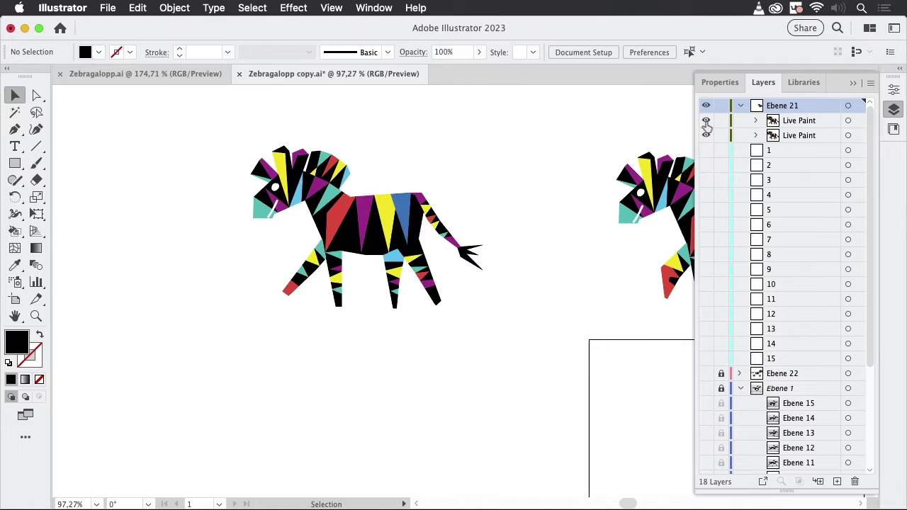
{"action": "left_click_drag", "start_coordinate": [477, 325], "coordinate": [550, 353]}
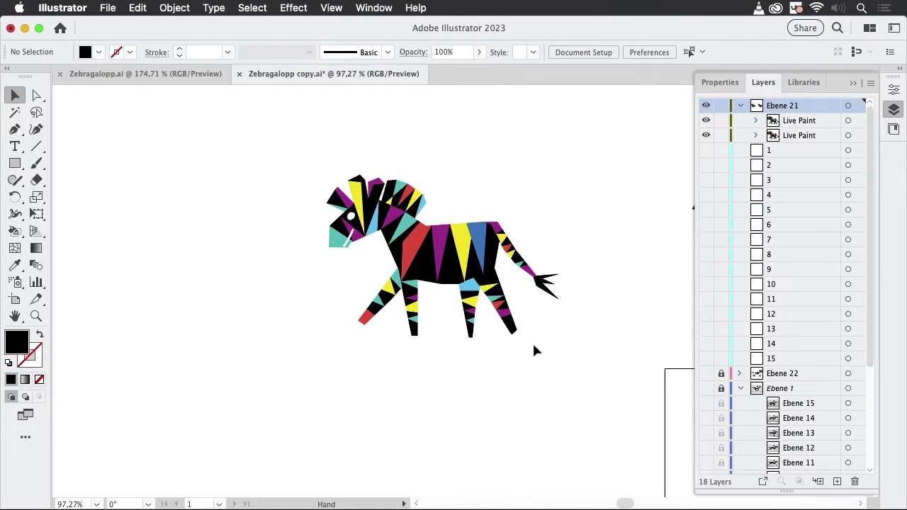
Select the newly shown Live Paint zebra and expand it.
{"action": "left_click", "coordinate": [483, 259]}
{"action": "left_click_drag", "start_coordinate": [455, 257], "coordinate": [478, 250]}
{"action": "scroll", "coordinate": [478, 250], "scroll_direction": "up", "scroll_amount": 3}
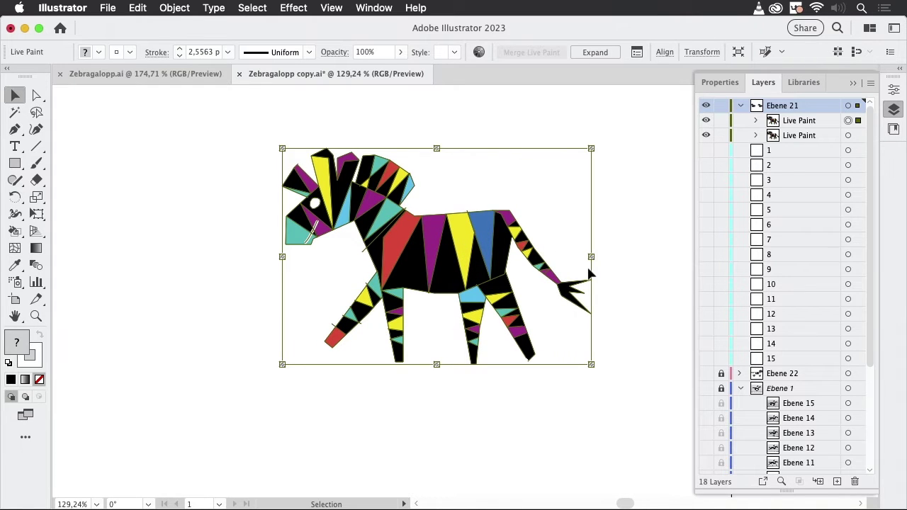
{"action": "left_click_drag", "start_coordinate": [568, 318], "coordinate": [553, 237]}
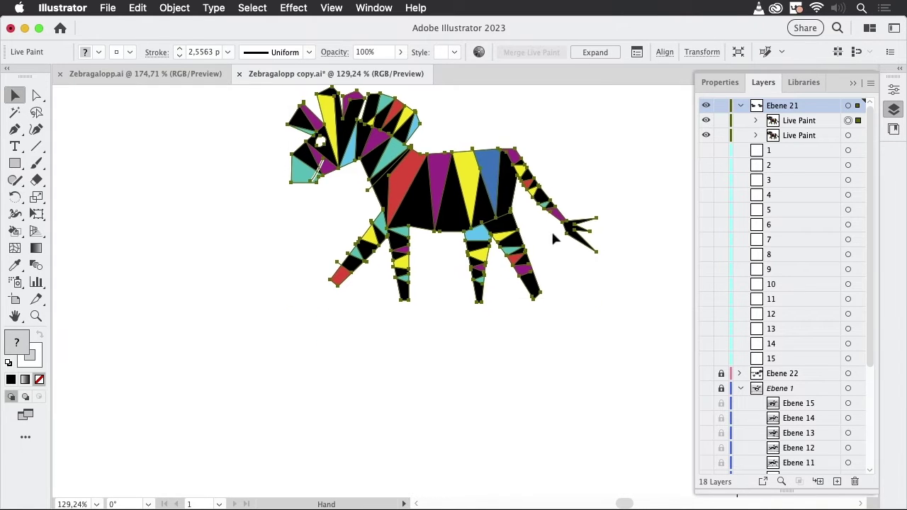
{"action": "left_click_drag", "start_coordinate": [472, 179], "coordinate": [474, 243]}
{"action": "left_click", "coordinate": [603, 55]}
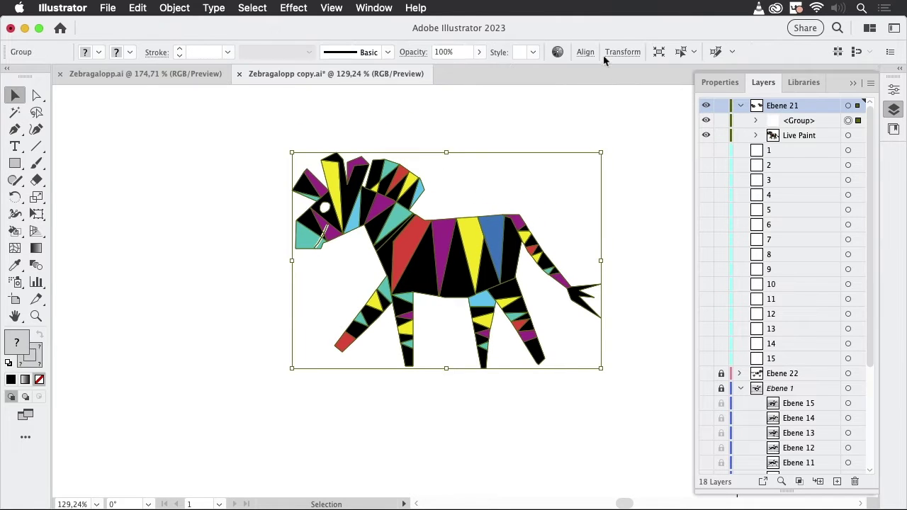
Ungroup the expanded zebra twice, down to its individual paths.
{"action": "key", "text": "super+shift+g"}
{"action": "left_click", "coordinate": [625, 225]}
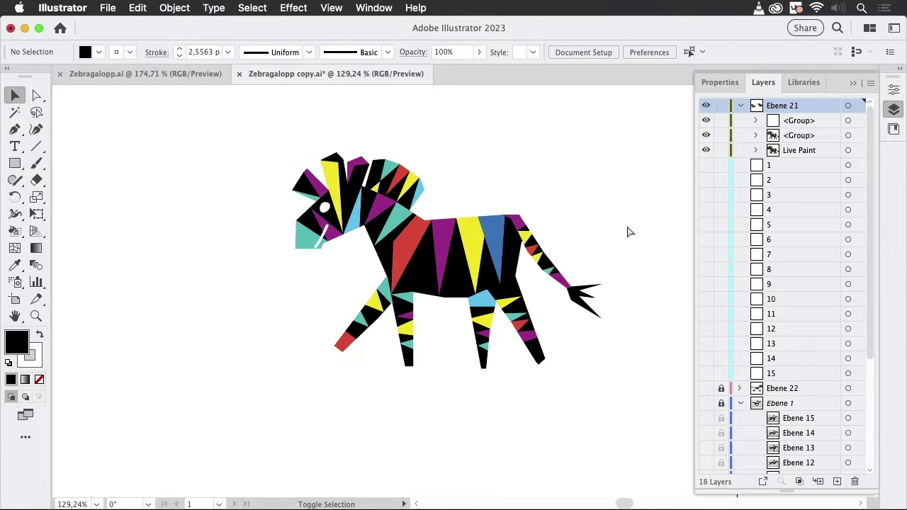
{"action": "left_click", "coordinate": [568, 293]}
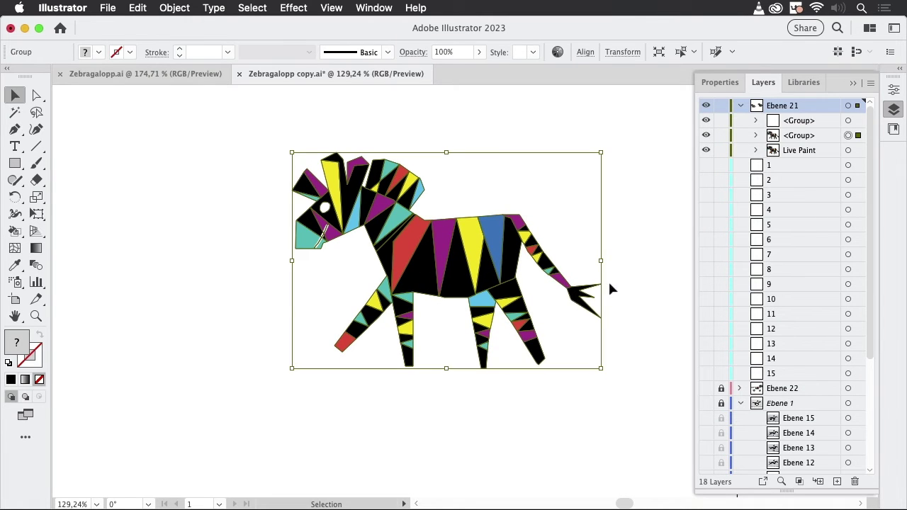
{"action": "key", "text": "super+shift+g"}
{"action": "left_click", "coordinate": [625, 301]}
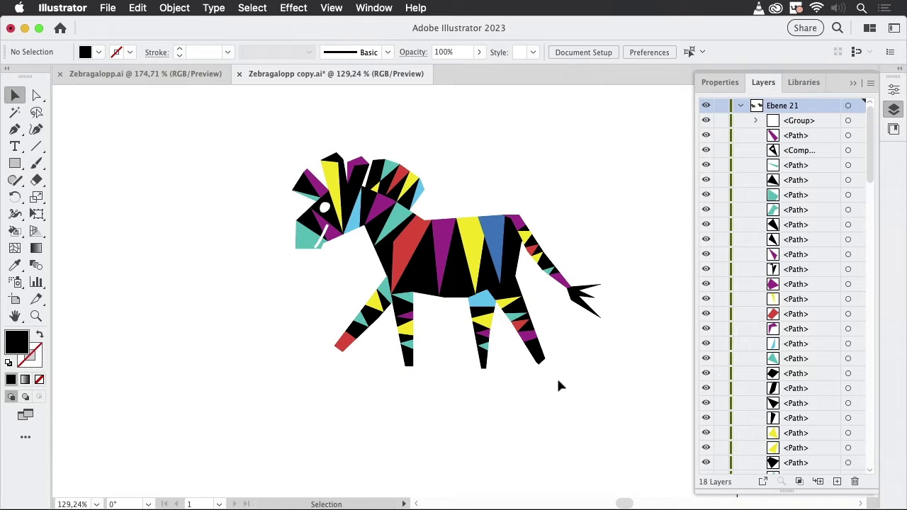
Move the rearmost hind leg down away from the body and group its pieces.
{"action": "left_click_drag", "start_coordinate": [561, 383], "coordinate": [566, 339]}
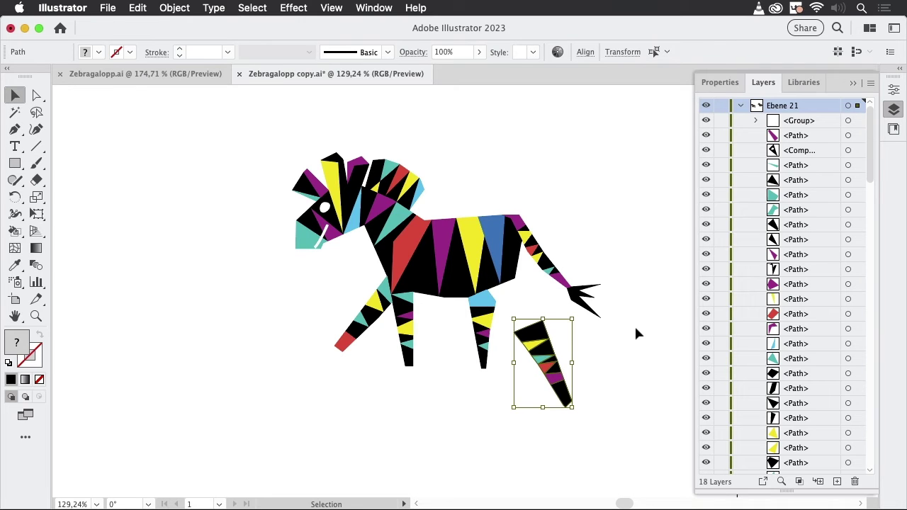
{"action": "key", "text": "super+g"}
{"action": "left_click_drag", "start_coordinate": [457, 378], "coordinate": [501, 312]}
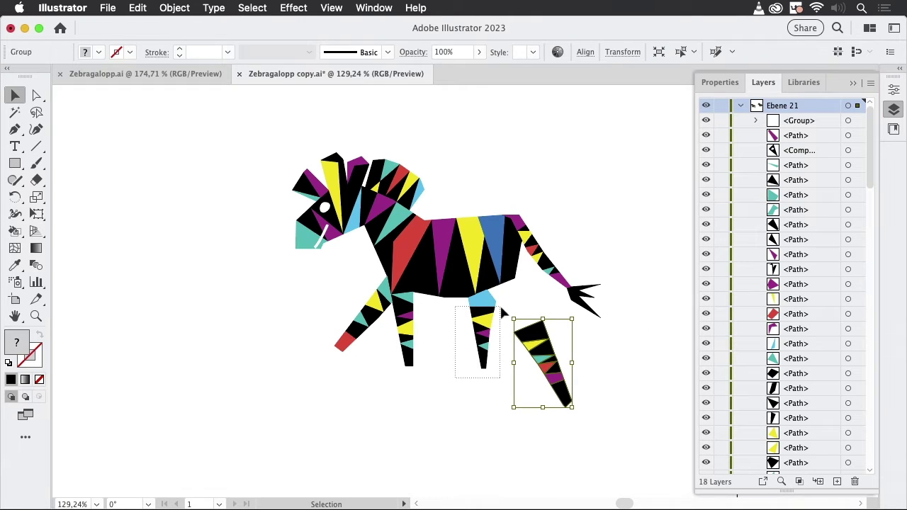
{"action": "left_click_drag", "start_coordinate": [485, 384], "coordinate": [483, 381]}
Reshape the light-blue top of the remaining hind leg by moving one corner to the belly edge and removing the surplus anchor point.
{"action": "left_click", "coordinate": [35, 98]}
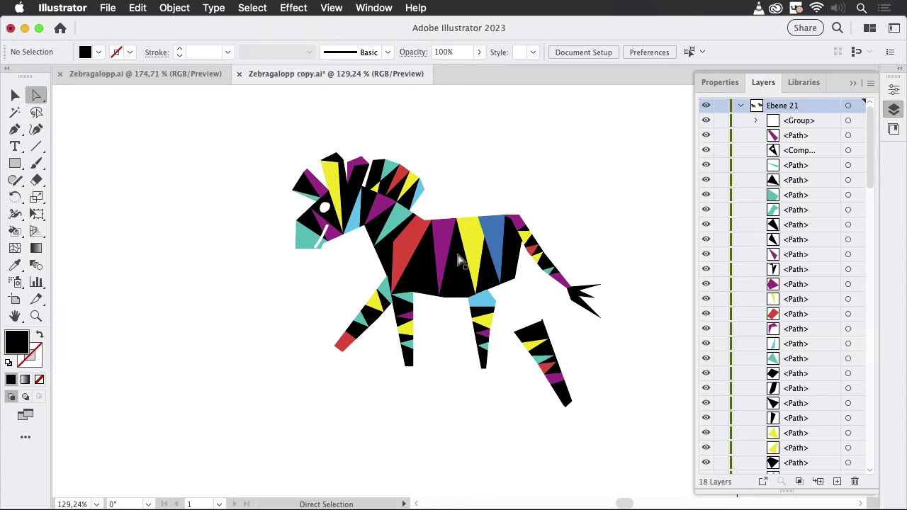
{"action": "key", "text": "super+space"}
{"action": "left_click_drag", "start_coordinate": [489, 299], "coordinate": [543, 277]}
{"action": "left_click", "coordinate": [537, 310]}
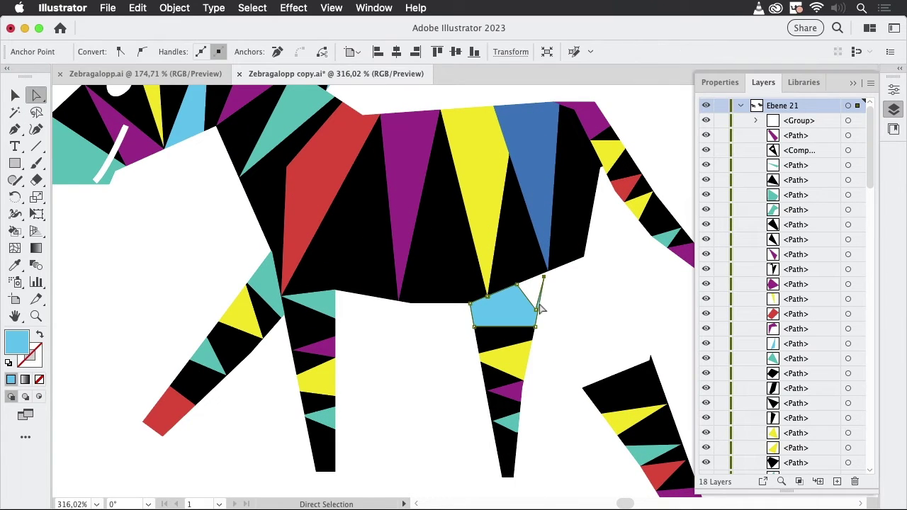
{"action": "left_click", "coordinate": [536, 310]}
{"action": "left_click", "coordinate": [277, 52]}
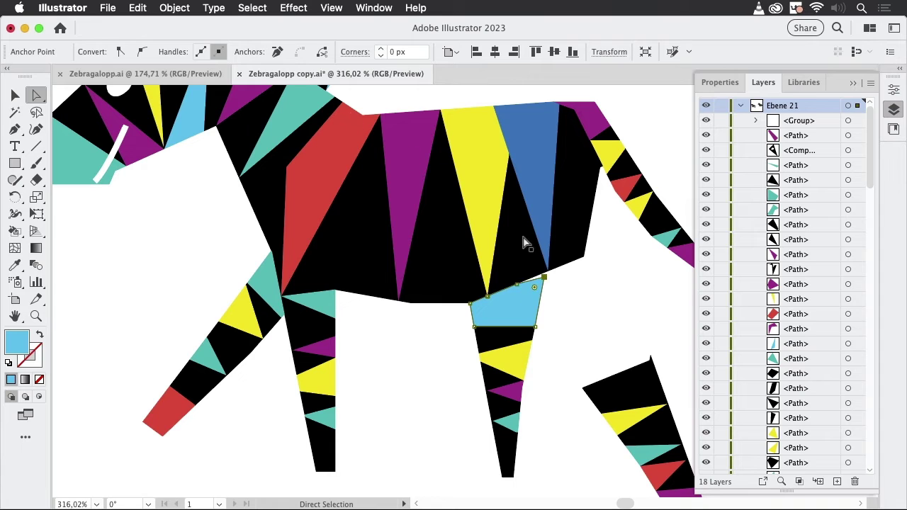
{"action": "left_click", "coordinate": [577, 310]}
Move the light-blue-topped hind leg down clear of the body and shift the black-topped hind leg slightly lower beside it.
{"action": "left_click", "coordinate": [15, 96]}
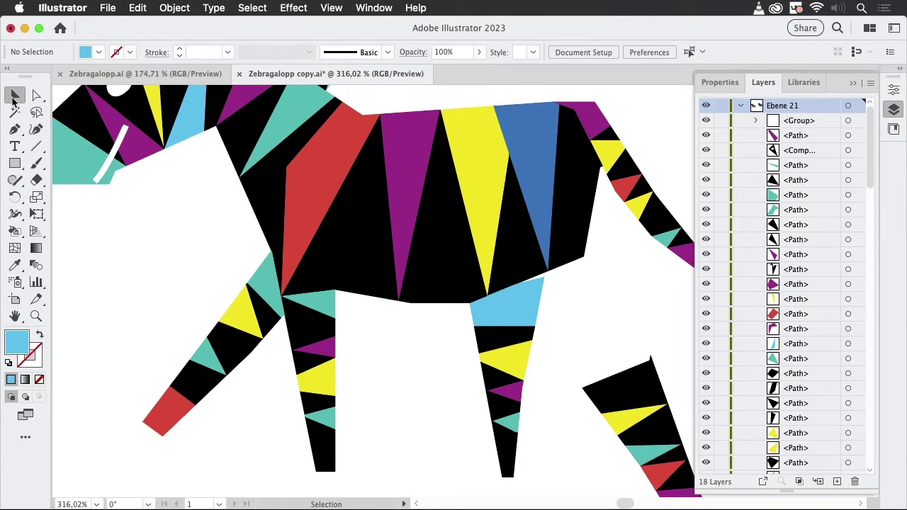
{"action": "left_click_drag", "start_coordinate": [521, 313], "coordinate": [493, 214]}
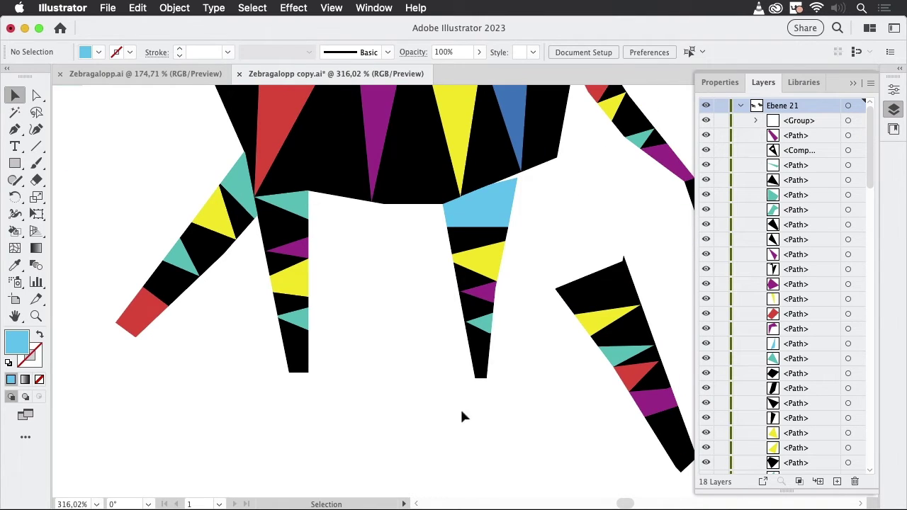
{"action": "left_click", "coordinate": [514, 227]}
{"action": "left_click_drag", "start_coordinate": [510, 253], "coordinate": [529, 427]}
{"action": "scroll", "coordinate": [612, 237], "scroll_direction": "down", "scroll_amount": 4}
{"action": "left_click_drag", "start_coordinate": [612, 241], "coordinate": [604, 276]}
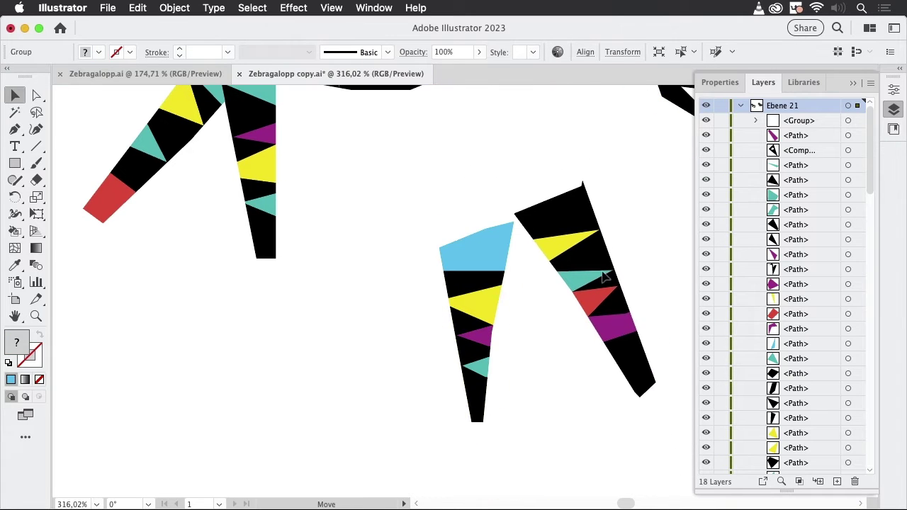
Move the upright front leg down clear of the belly and group its pieces.
{"action": "scroll", "coordinate": [449, 270], "scroll_direction": "up", "scroll_amount": 5}
{"action": "scroll", "coordinate": [450, 269], "scroll_direction": "left", "scroll_amount": 2}
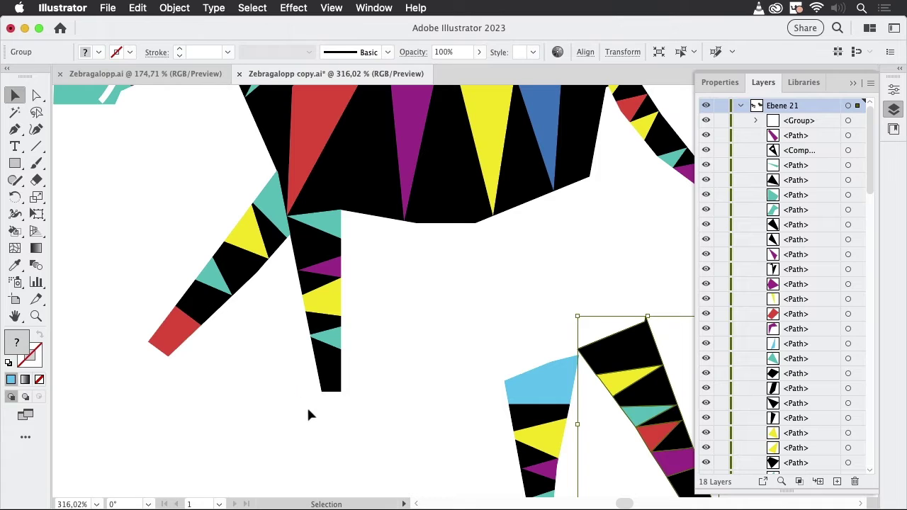
{"action": "left_click", "coordinate": [350, 238]}
{"action": "left_click_drag", "start_coordinate": [350, 239], "coordinate": [347, 294]}
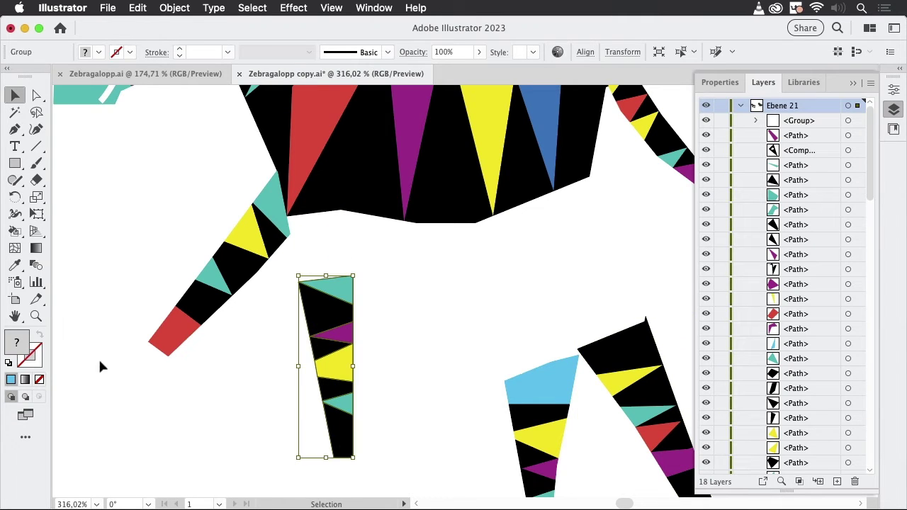
Move the slanted, red-hoofed front leg down and away from the chest and group its pieces.
{"action": "left_click", "coordinate": [263, 207]}
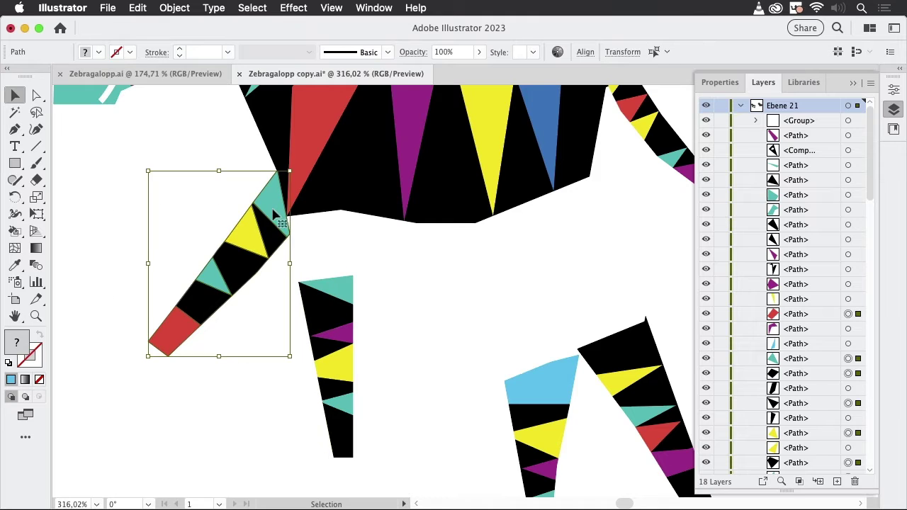
{"action": "left_click_drag", "start_coordinate": [275, 213], "coordinate": [211, 300]}
{"action": "key", "text": "super+g"}
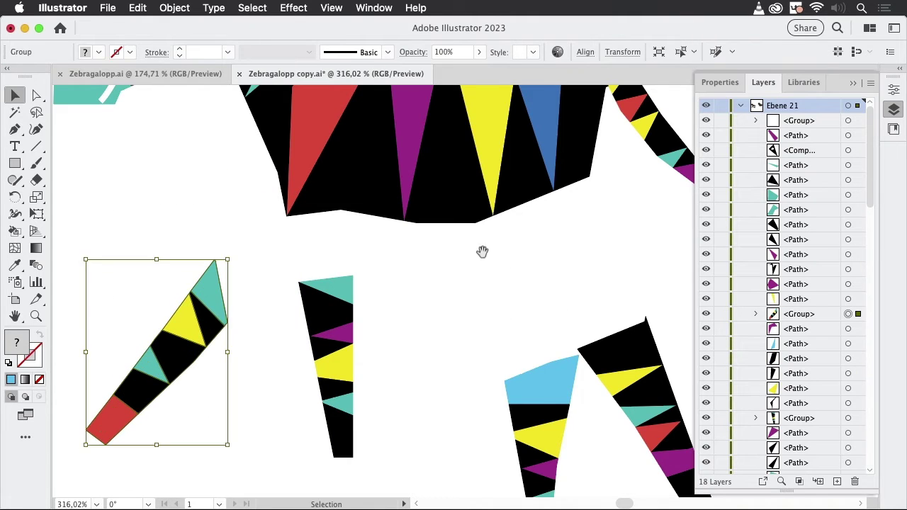
Round out the belly's lower edge by moving its anchor points outward, from the rear corner and stripe tips to the front notch.
{"action": "left_click_drag", "start_coordinate": [482, 252], "coordinate": [421, 394]}
{"action": "left_click", "coordinate": [36, 94]}
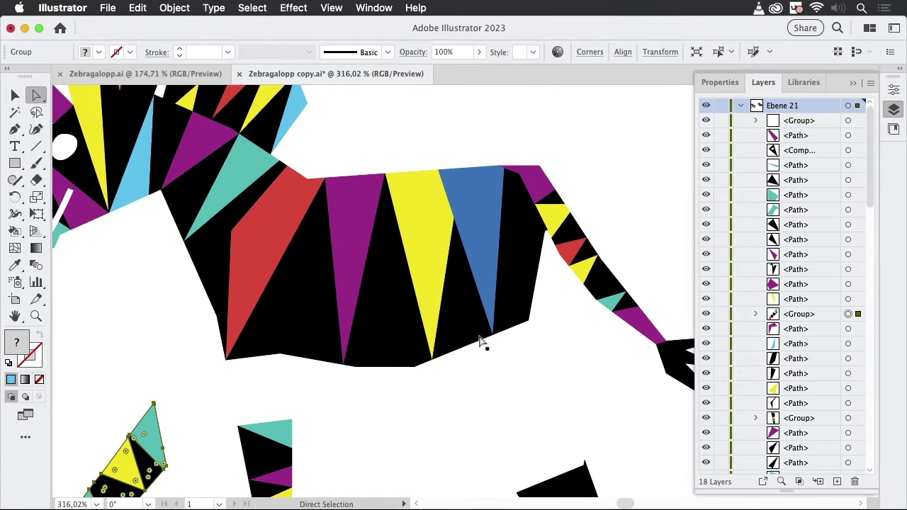
{"action": "left_click", "coordinate": [531, 322]}
{"action": "left_click_drag", "start_coordinate": [531, 324], "coordinate": [526, 343]}
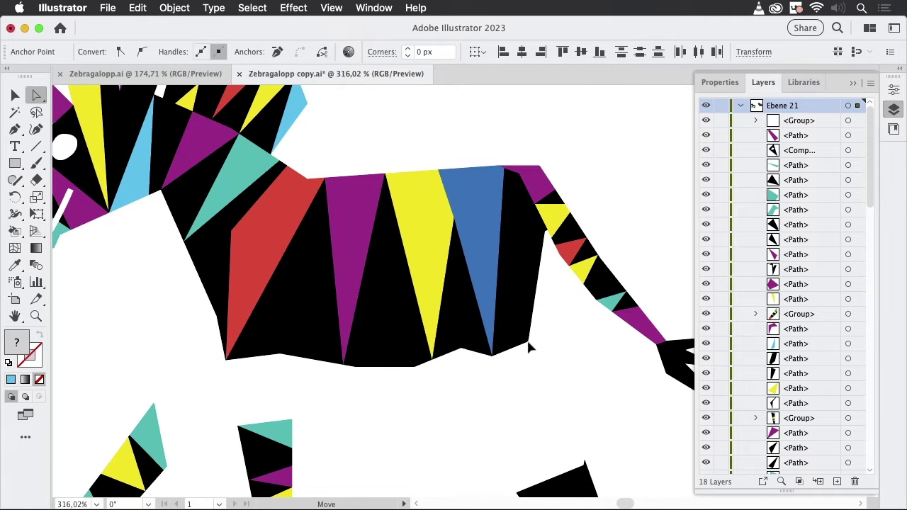
{"action": "left_click", "coordinate": [461, 354]}
{"action": "left_click_drag", "start_coordinate": [461, 356], "coordinate": [433, 366]}
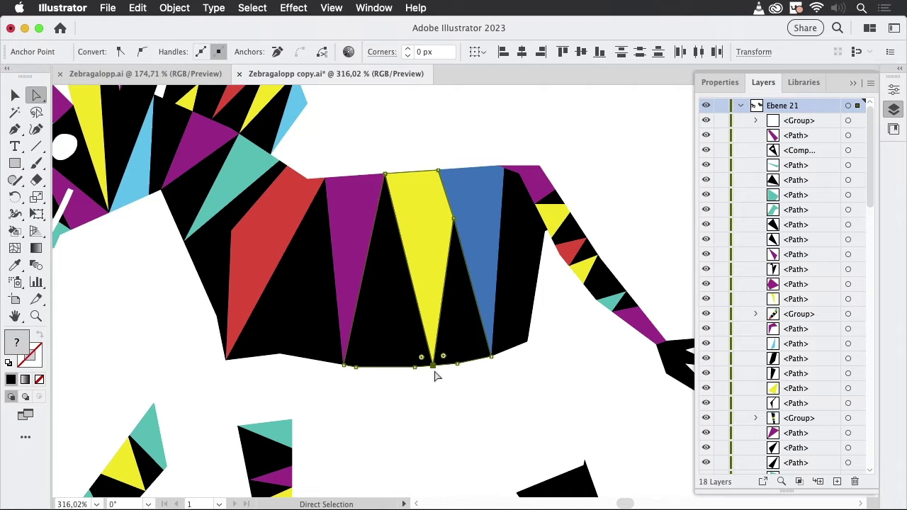
{"action": "left_click", "coordinate": [433, 380]}
{"action": "key", "text": "space"}
{"action": "left_click_drag", "start_coordinate": [320, 376], "coordinate": [390, 371]}
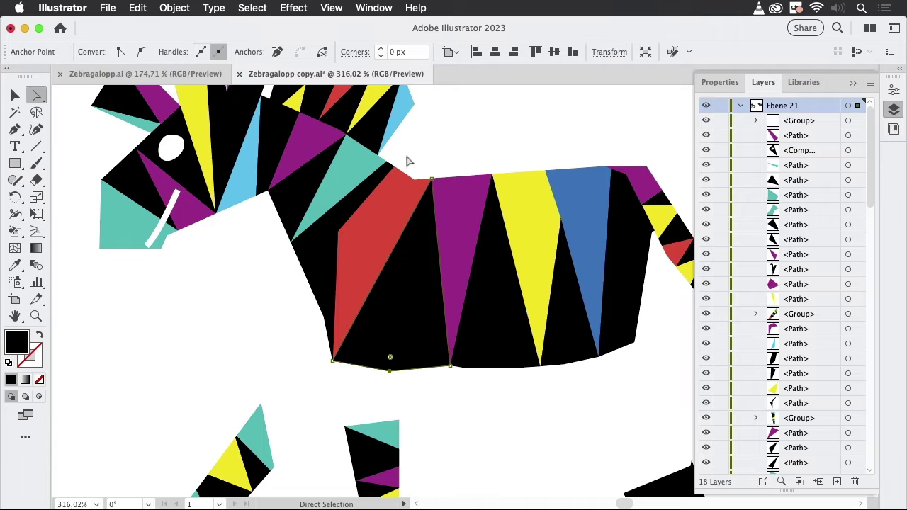
Move all the tail pieces away from the rump and group them.
{"action": "left_click", "coordinate": [15, 96]}
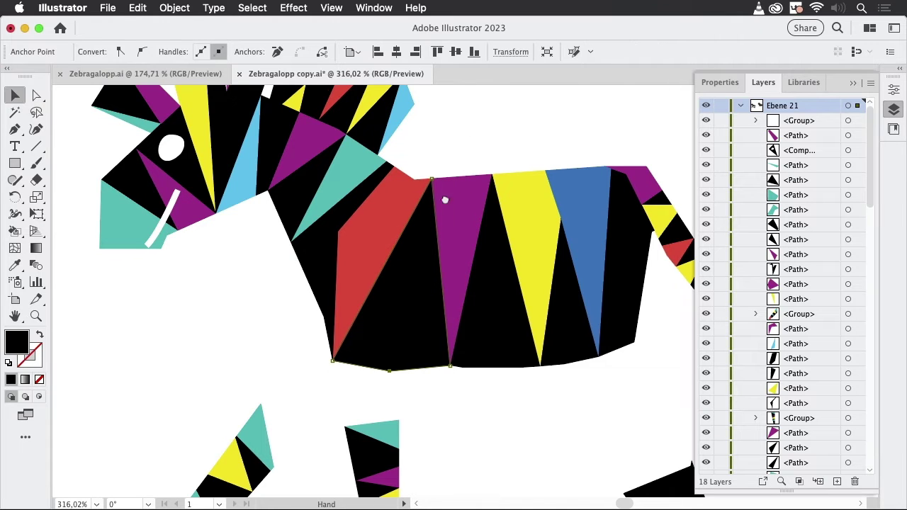
{"action": "scroll", "coordinate": [580, 353], "scroll_direction": "right", "scroll_amount": 5}
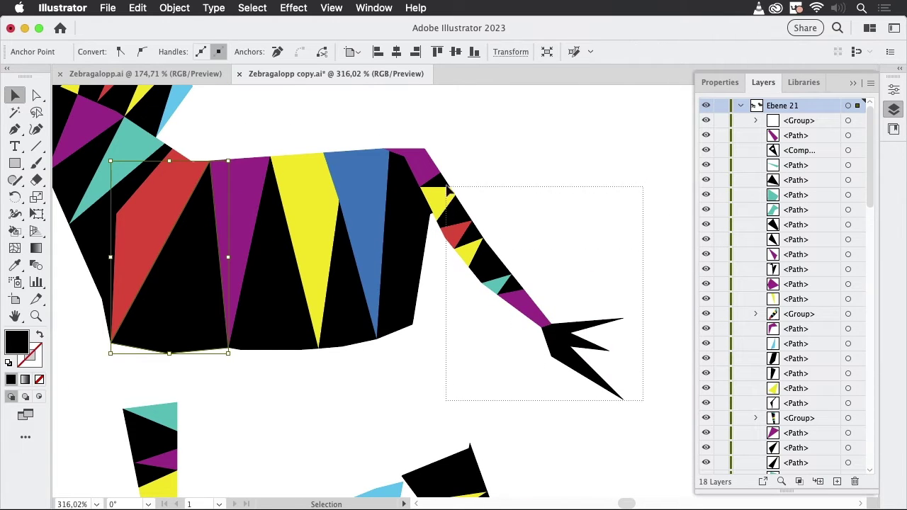
{"action": "left_click_drag", "start_coordinate": [444, 172], "coordinate": [448, 172]}
{"action": "left_click", "coordinate": [420, 163], "text": "shift"}
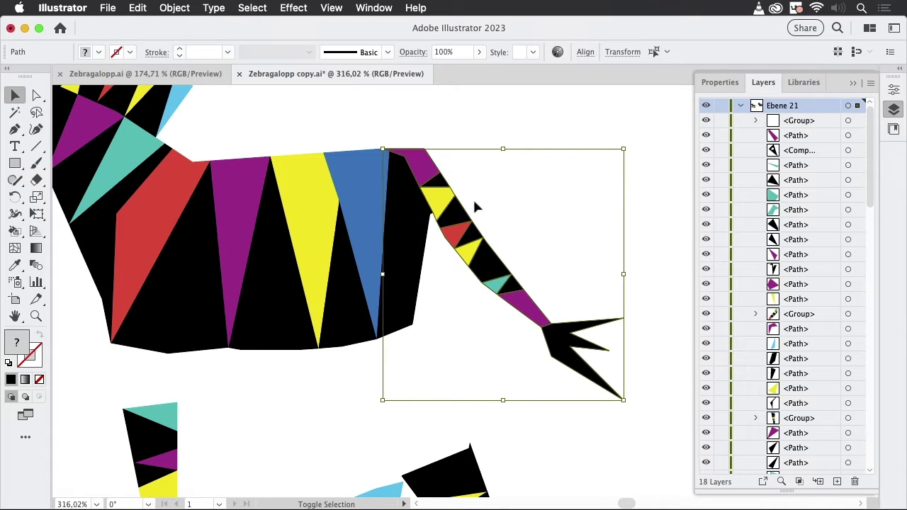
{"action": "left_click_drag", "start_coordinate": [475, 229], "coordinate": [554, 220]}
{"action": "key", "text": "super+g"}
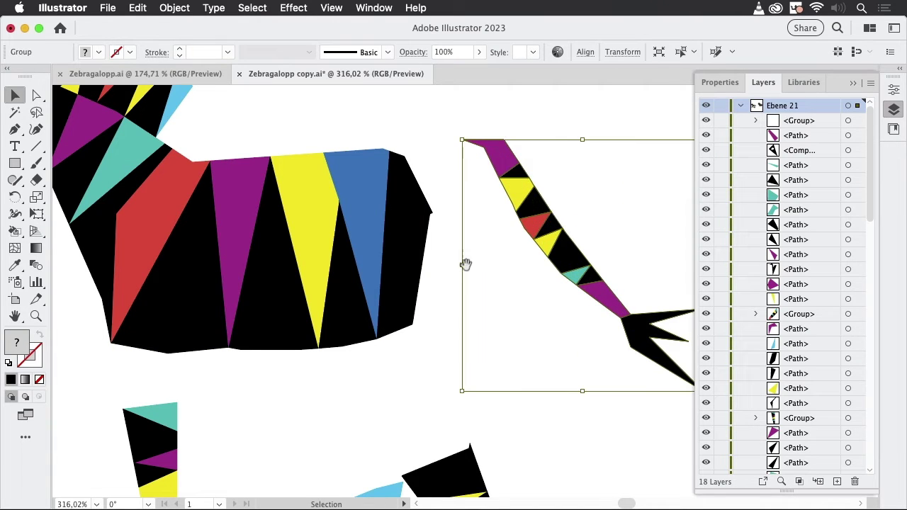
Move the striped body pieces, including the black chest piece, away from the neck and group them.
{"action": "left_click_drag", "start_coordinate": [459, 306], "coordinate": [574, 364]}
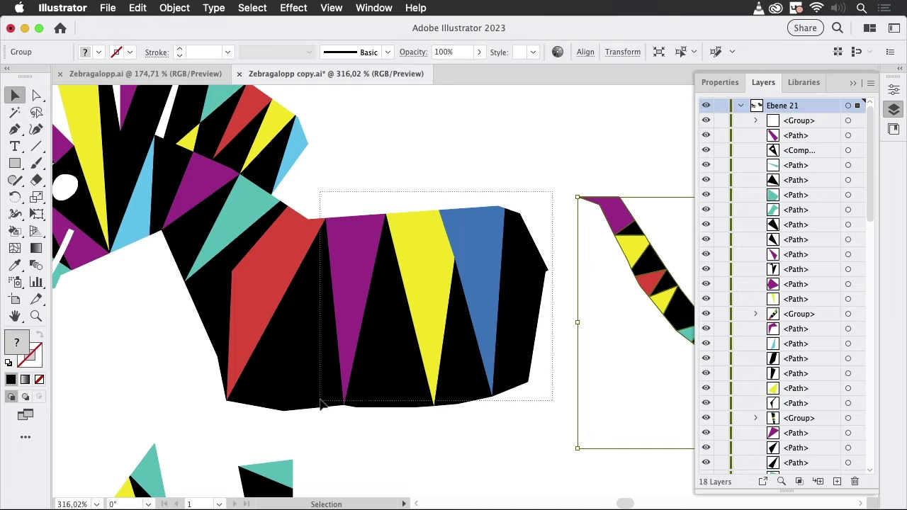
{"action": "left_click", "coordinate": [262, 391]}
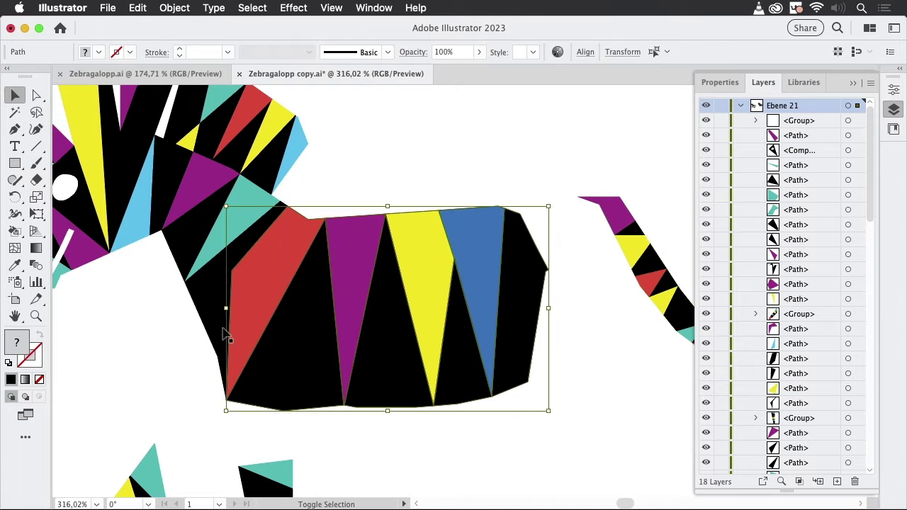
{"action": "left_click", "coordinate": [220, 337], "text": "shift"}
{"action": "left_click_drag", "start_coordinate": [316, 309], "coordinate": [362, 309]}
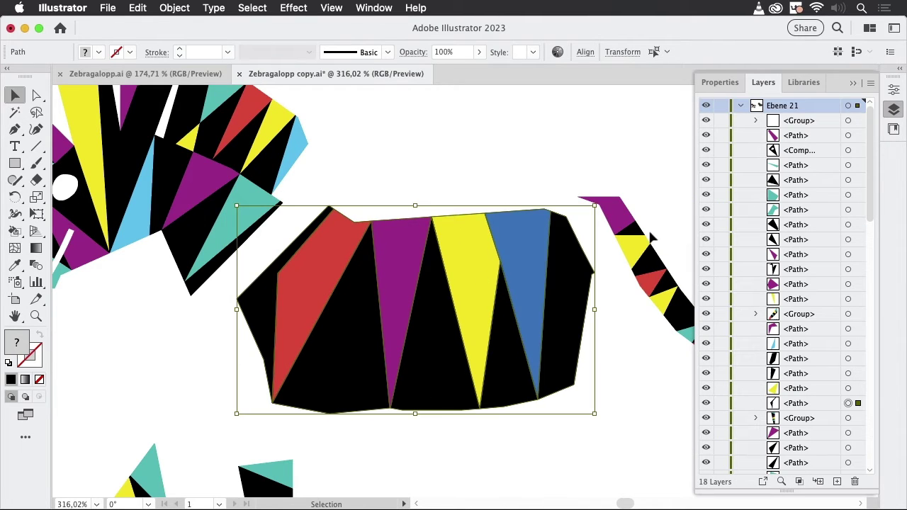
{"action": "key", "text": "super+g"}
Extend the body's black chest piece toward the neck by moving its two front anchor points outward.
{"action": "left_click_drag", "start_coordinate": [460, 167], "coordinate": [420, 198]}
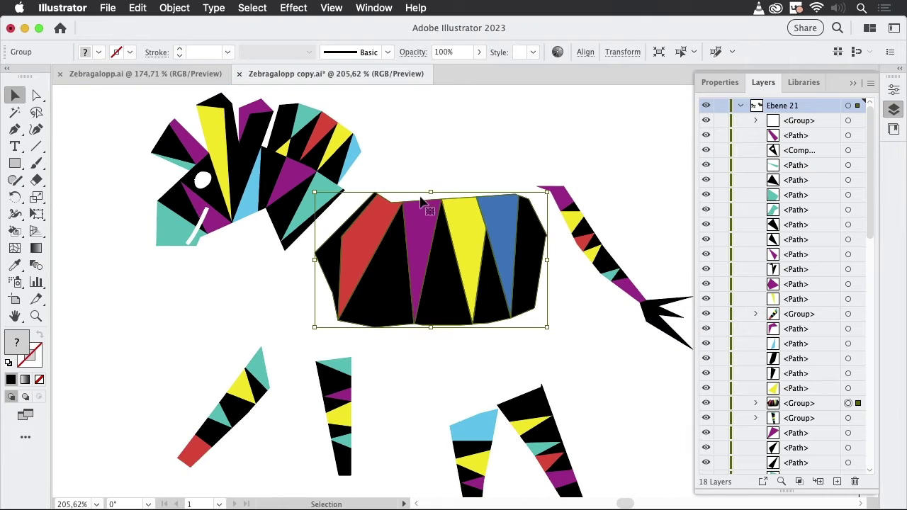
{"action": "scroll", "coordinate": [446, 204], "scroll_direction": "up", "scroll_amount": 3}
{"action": "scroll", "coordinate": [446, 204], "scroll_direction": "left", "scroll_amount": 2}
{"action": "left_click", "coordinate": [37, 95]}
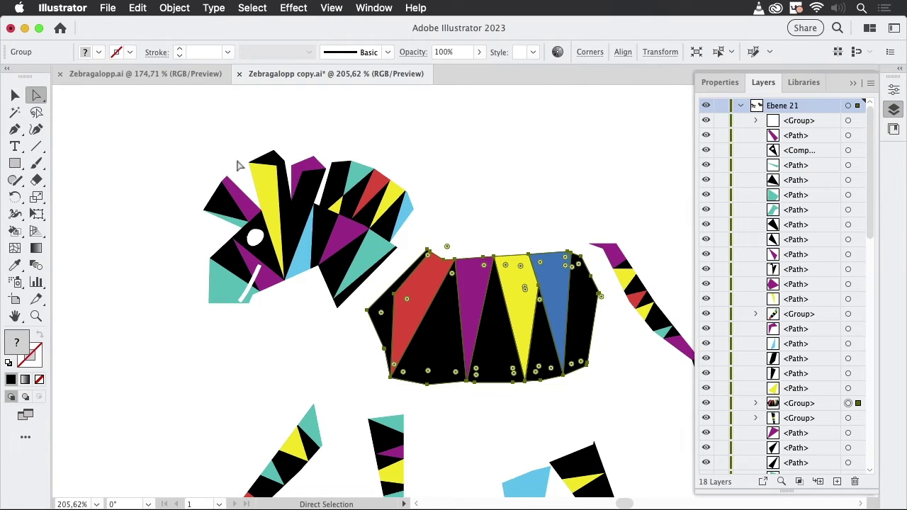
{"action": "scroll", "coordinate": [456, 243], "scroll_direction": "up", "scroll_amount": 3}
{"action": "left_click", "coordinate": [462, 268]}
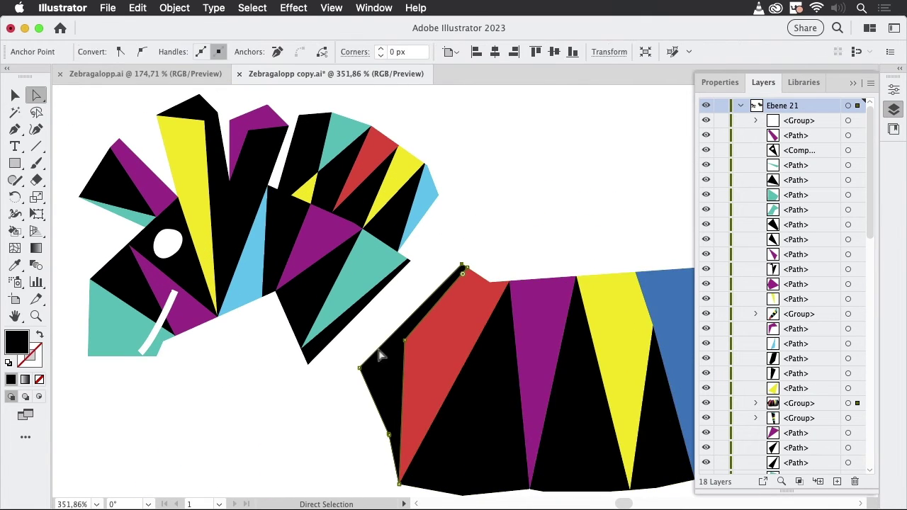
{"action": "left_click", "coordinate": [360, 368], "text": "shift"}
{"action": "left_click_drag", "start_coordinate": [359, 368], "coordinate": [348, 358]}
{"action": "left_click", "coordinate": [499, 219]}
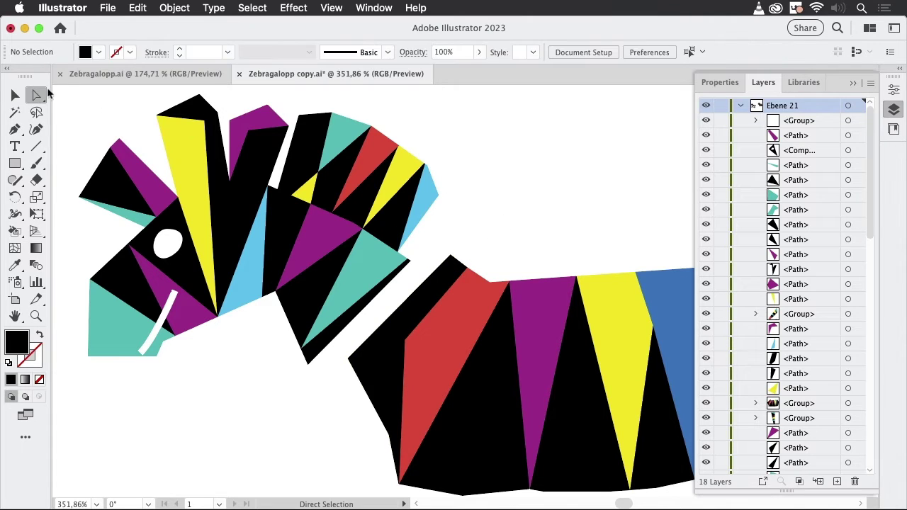
Group all the head, mane and neck pieces, leaving out the body.
{"action": "left_click", "coordinate": [16, 95]}
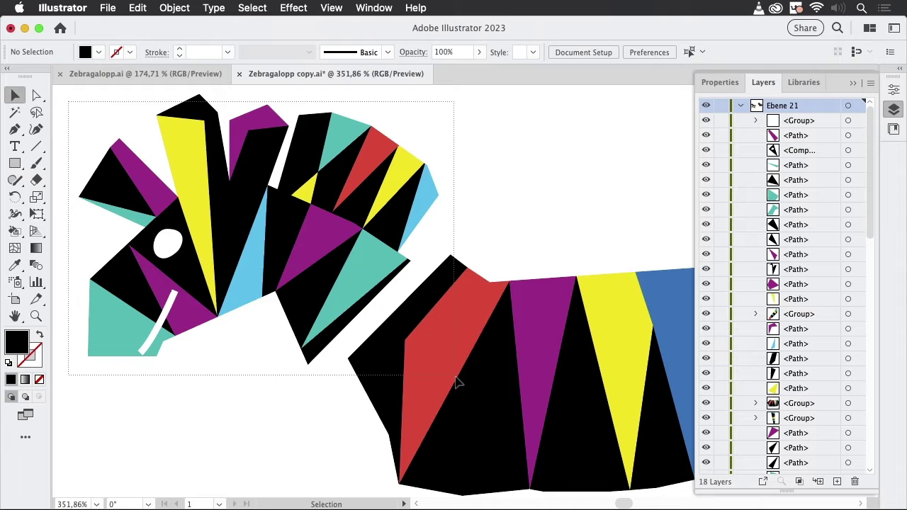
{"action": "key", "text": "super+a"}
{"action": "left_click", "coordinate": [537, 324], "text": "shift"}
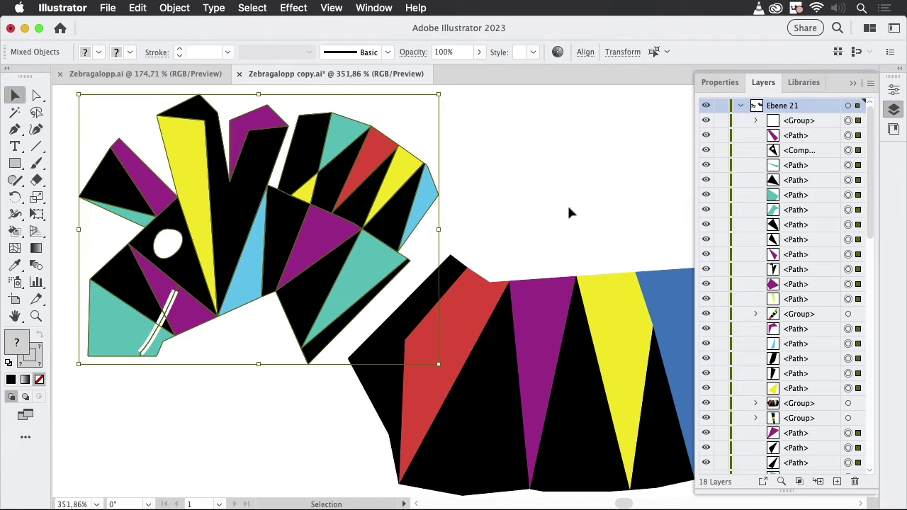
{"action": "key", "text": "super+g"}
{"action": "key", "text": "super+space"}
{"action": "left_click_drag", "start_coordinate": [585, 211], "coordinate": [463, 291]}
{"action": "left_click_drag", "start_coordinate": [559, 248], "coordinate": [540, 263]}
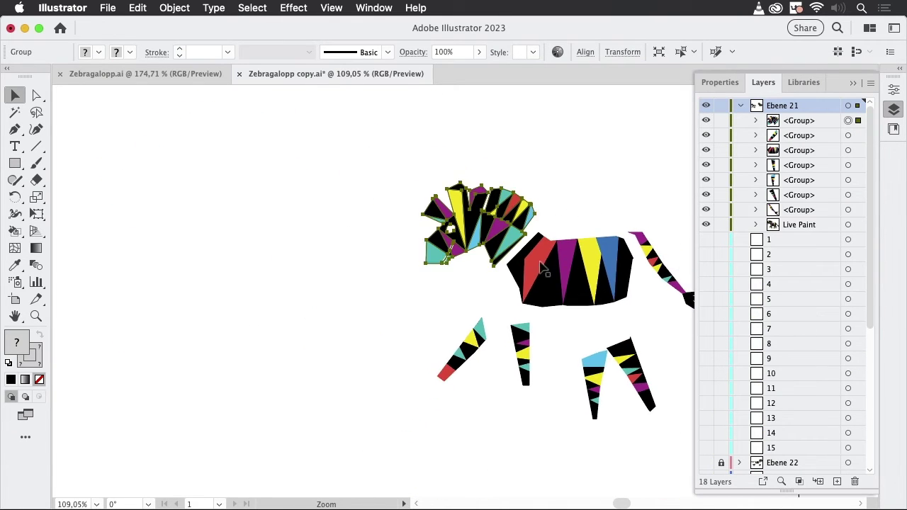
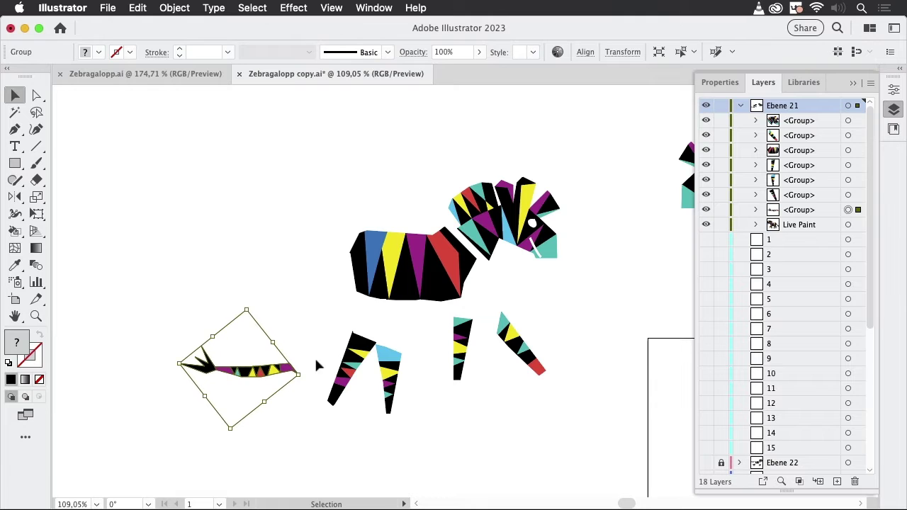
Rotate the two striped hind legs until they lie roughly horizontal, placing the blue-topped leg above the black one.
{"action": "left_click", "coordinate": [316, 362]}
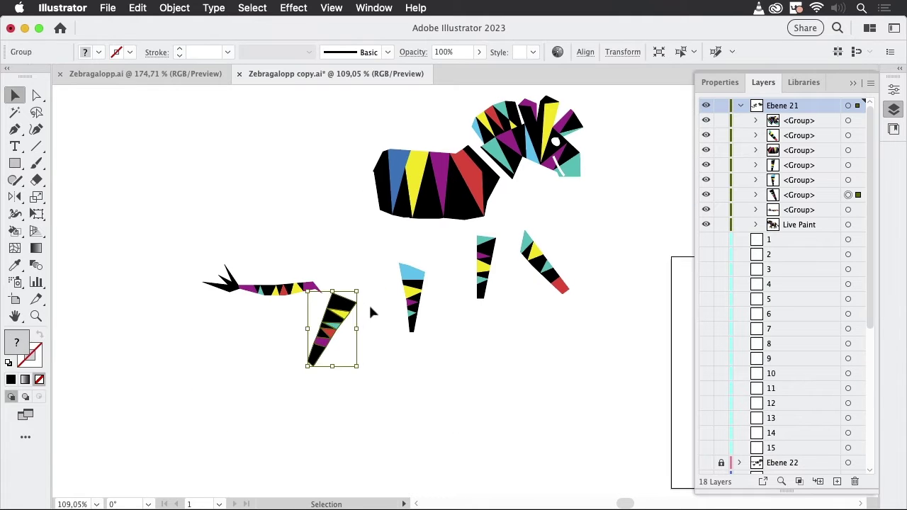
{"action": "left_click_drag", "start_coordinate": [365, 287], "coordinate": [386, 346]}
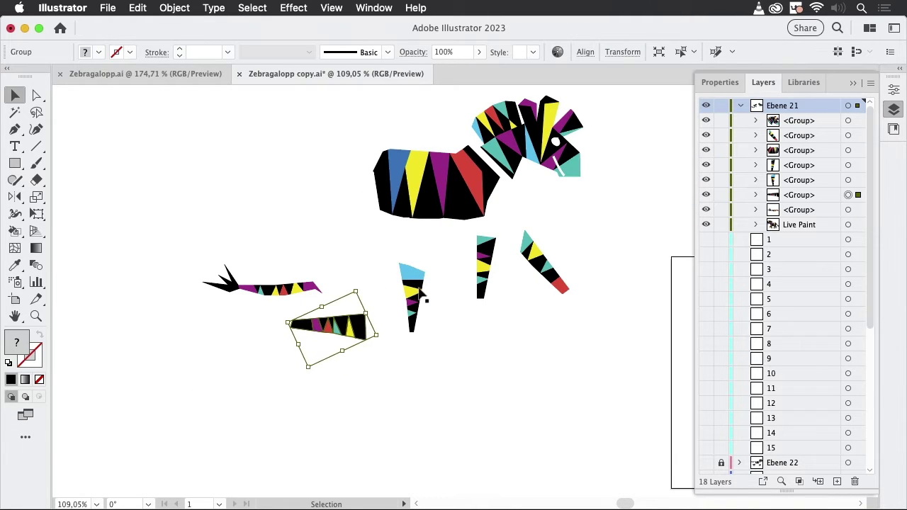
{"action": "left_click", "coordinate": [417, 297]}
{"action": "left_click_drag", "start_coordinate": [437, 262], "coordinate": [381, 290]}
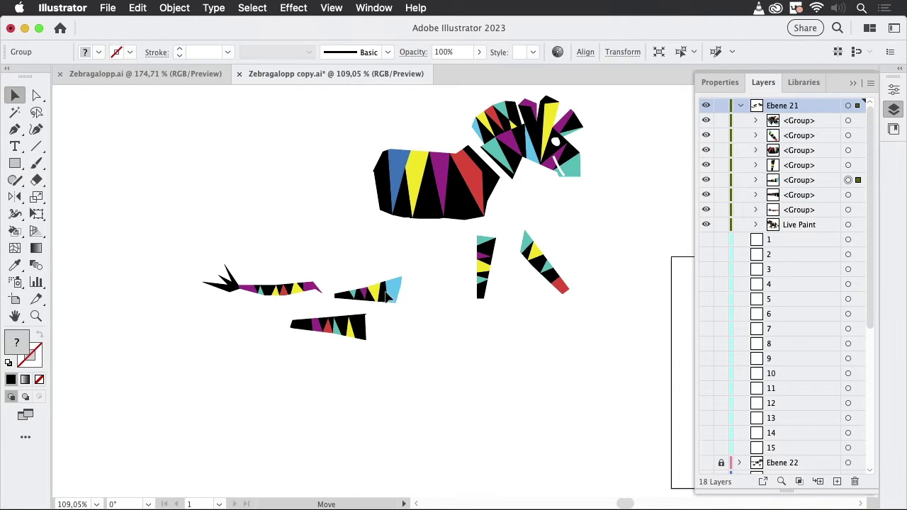
Rotate the two front legs until they lie roughly horizontal, placing the red-tipped leg just above the other one.
{"action": "left_click", "coordinate": [487, 273]}
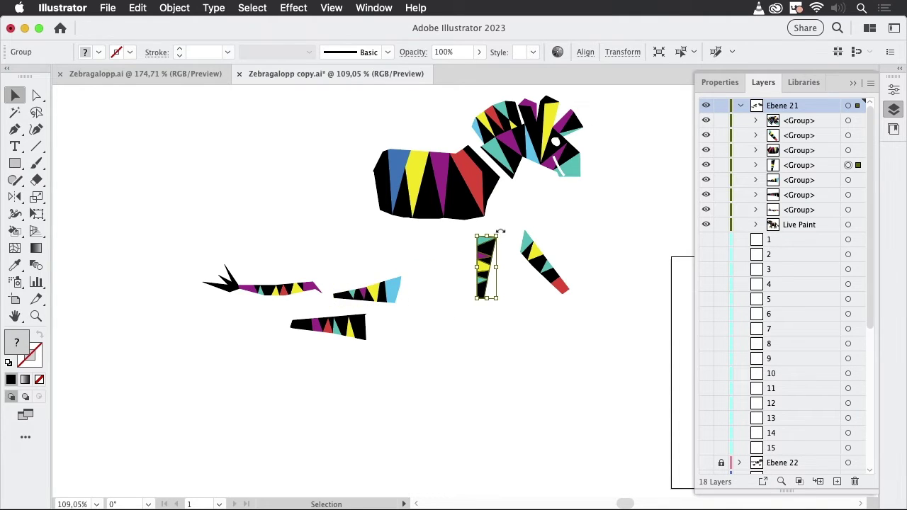
{"action": "left_click_drag", "start_coordinate": [500, 232], "coordinate": [527, 323]}
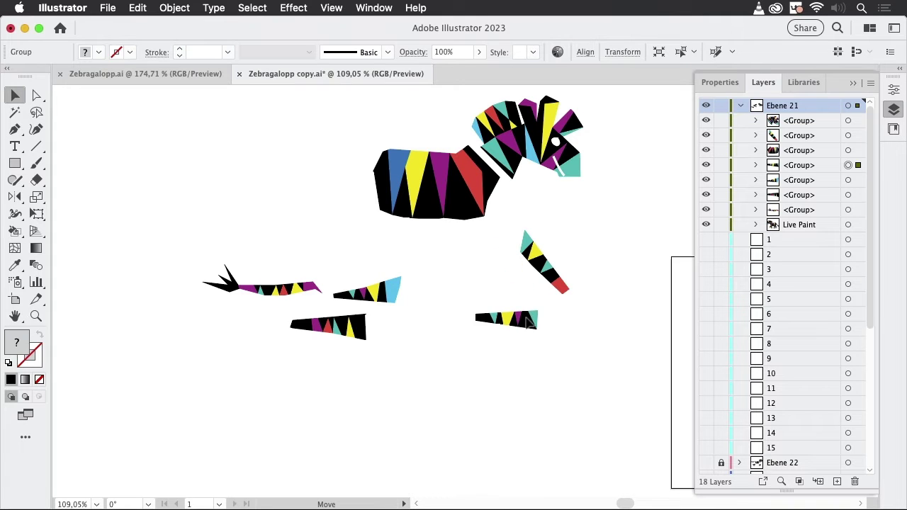
{"action": "left_click", "coordinate": [546, 268]}
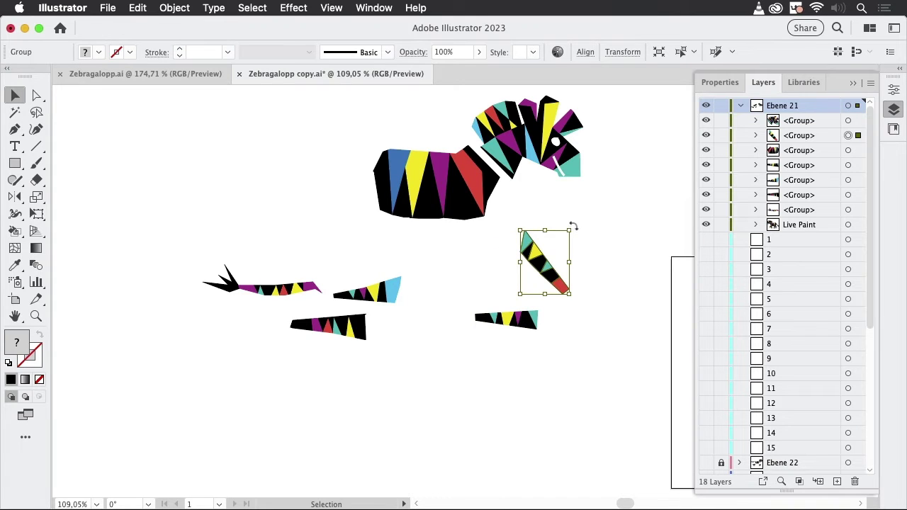
{"action": "left_click_drag", "start_coordinate": [573, 226], "coordinate": [555, 310]}
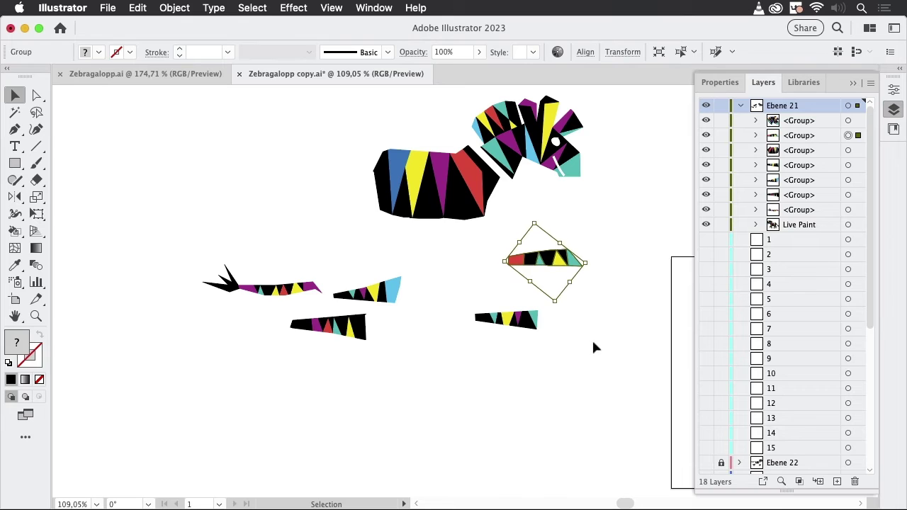
{"action": "left_click", "coordinate": [594, 347]}
{"action": "left_click_drag", "start_coordinate": [556, 263], "coordinate": [542, 290]}
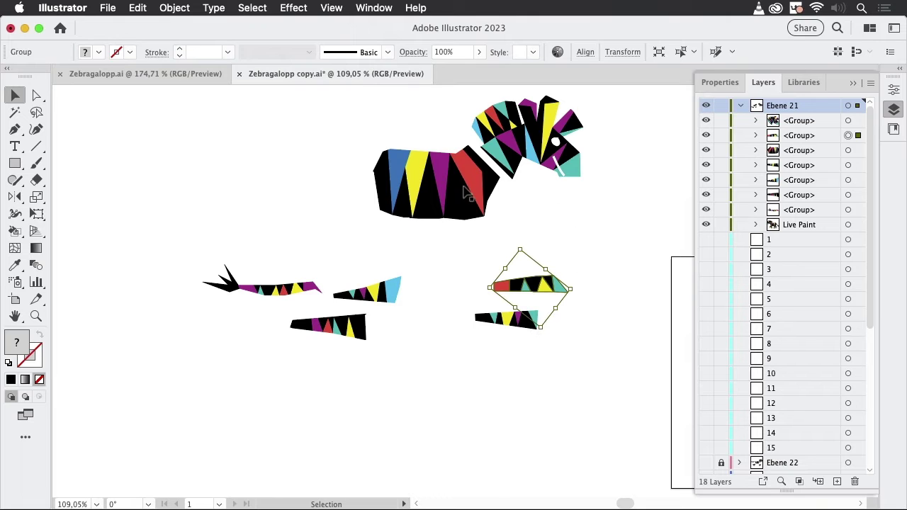
Move the striped body group down and away from the neck, leaving a clear gap, and deselect it.
{"action": "left_click_drag", "start_coordinate": [469, 196], "coordinate": [451, 214]}
{"action": "left_click", "coordinate": [563, 228]}
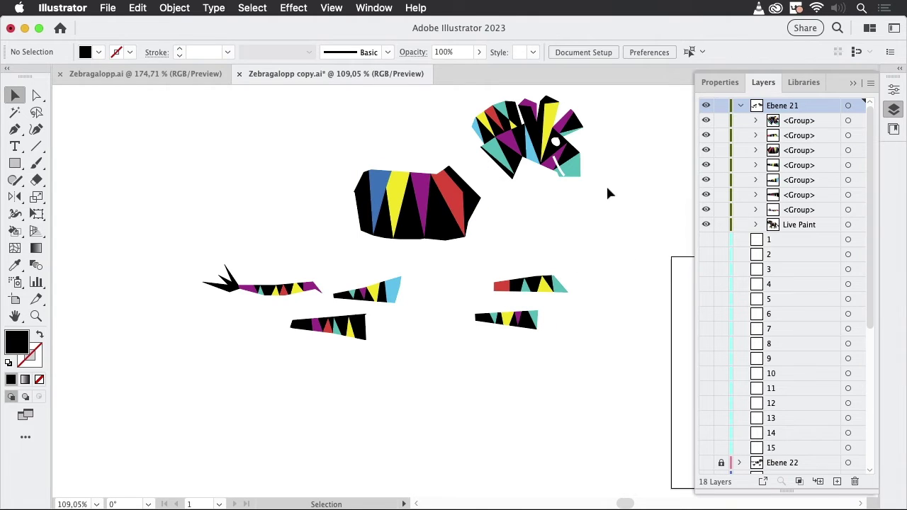
{"action": "left_click_drag", "start_coordinate": [631, 170], "coordinate": [586, 166]}
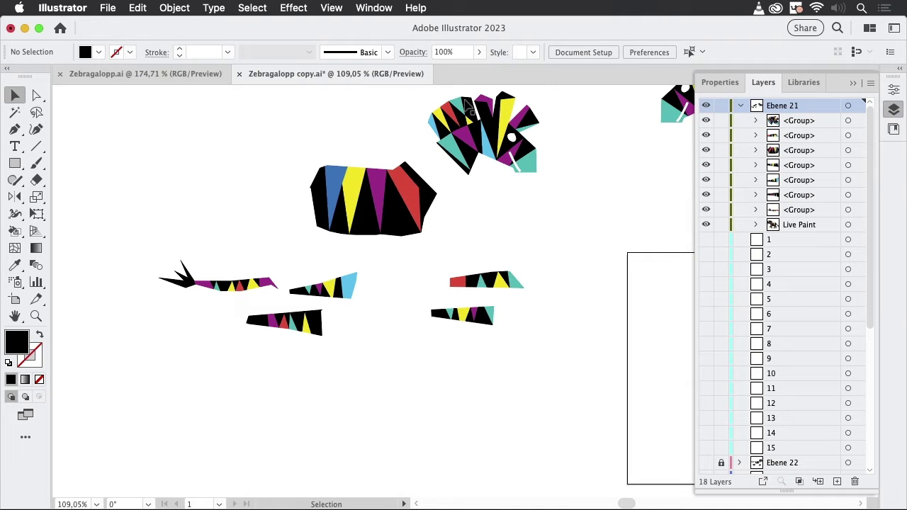
Display the document's brushes and create an art brush named Body from the striped body group.
{"action": "left_click", "coordinate": [375, 8]}
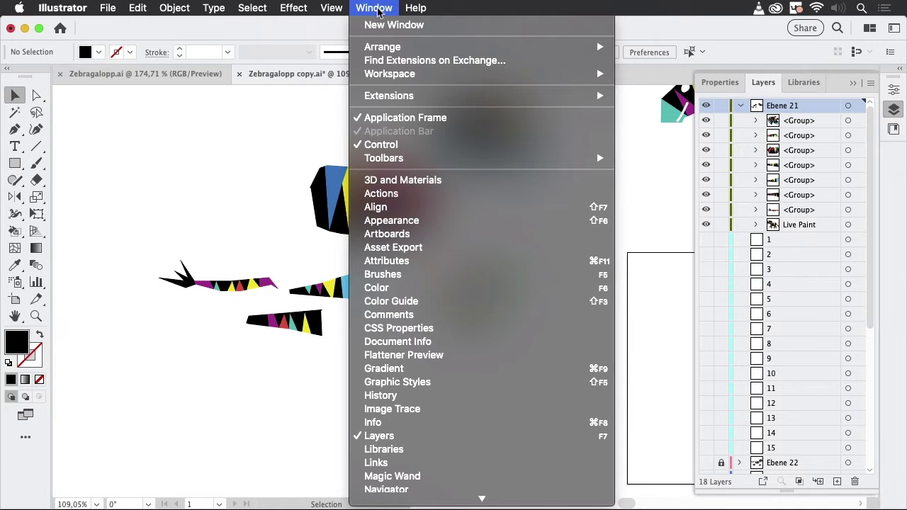
{"action": "left_click", "coordinate": [416, 275]}
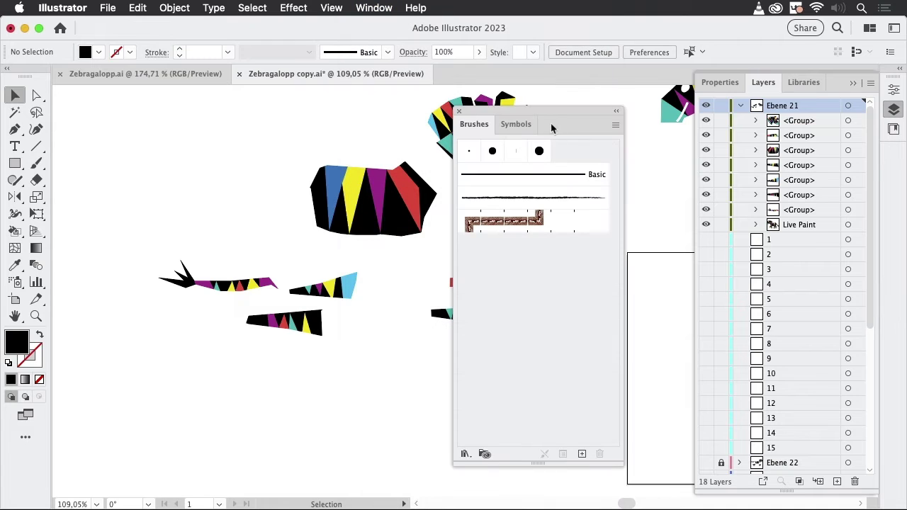
{"action": "mouse_move", "coordinate": [550, 123]}
{"action": "left_mouse_down"}
{"action": "mouse_move", "coordinate": [619, 102]}
{"action": "mouse_move", "coordinate": [698, 44]}
{"action": "mouse_move", "coordinate": [647, 128]}
{"action": "left_mouse_up"}
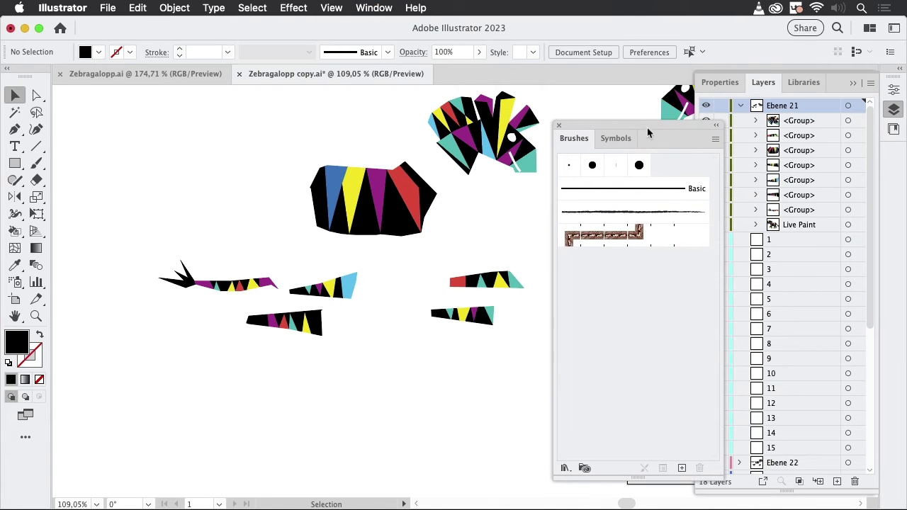
{"action": "mouse_move", "coordinate": [397, 218]}
{"action": "left_mouse_down"}
{"action": "mouse_move", "coordinate": [483, 243]}
{"action": "mouse_move", "coordinate": [653, 320]}
{"action": "left_mouse_up"}
{"action": "left_click", "coordinate": [414, 310]}
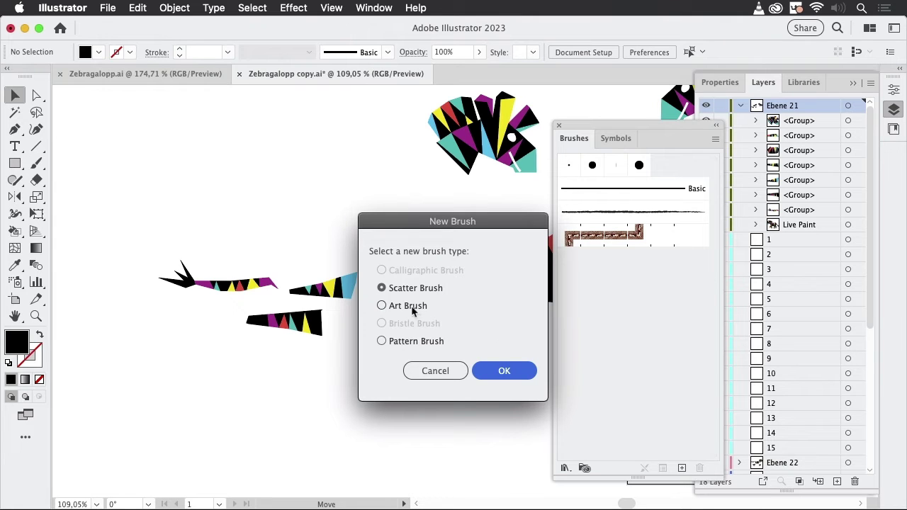
{"action": "left_click", "coordinate": [533, 371]}
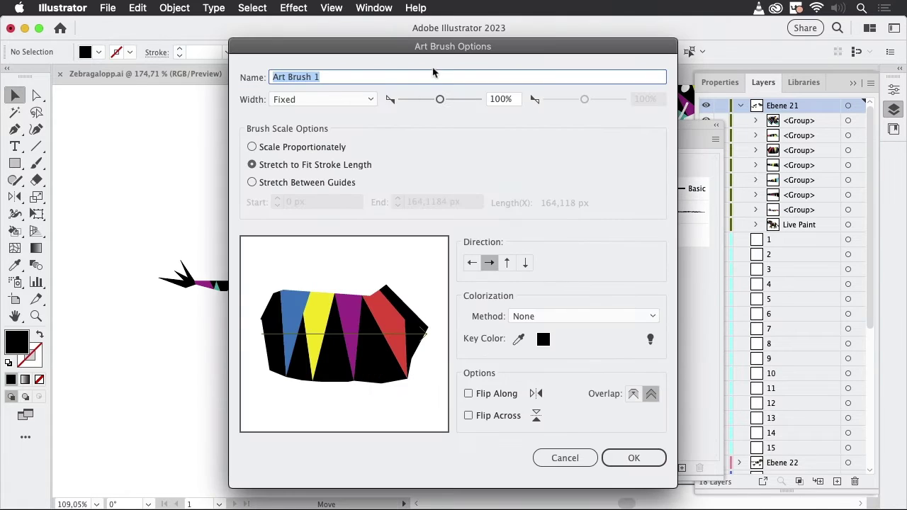
{"action": "type", "text": "Body"}
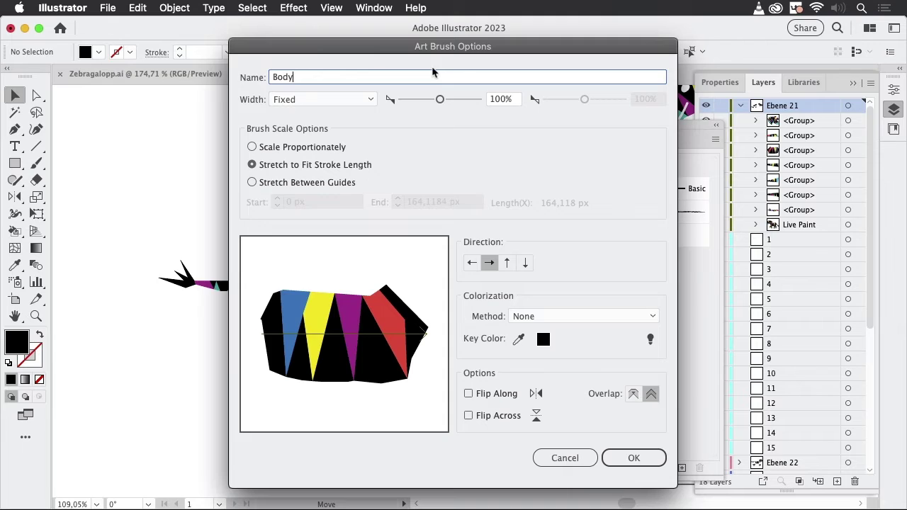
{"action": "key", "text": "Return"}
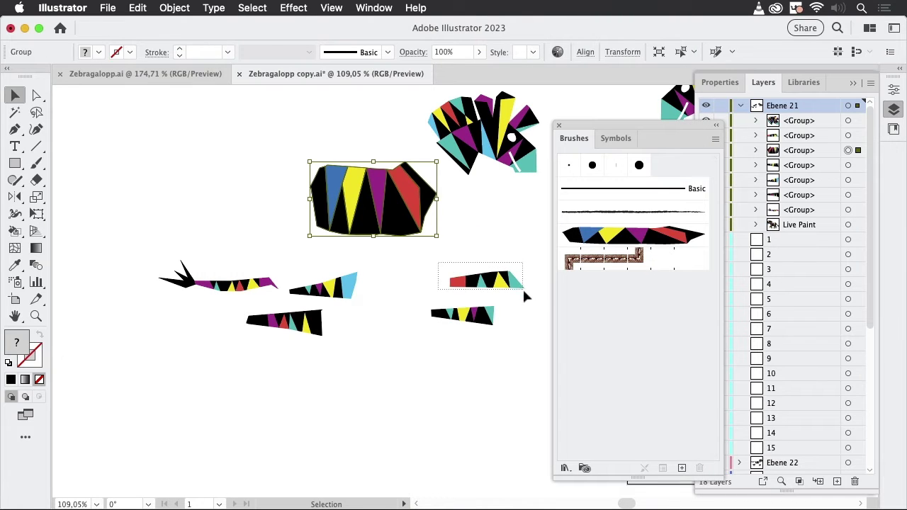
Create an art brush from the red-tipped front leg and name it as a front leg.
{"action": "mouse_move", "coordinate": [525, 297]}
{"action": "left_mouse_down"}
{"action": "mouse_move", "coordinate": [654, 343]}
{"action": "mouse_move", "coordinate": [676, 332]}
{"action": "mouse_move", "coordinate": [680, 338]}
{"action": "left_mouse_up"}
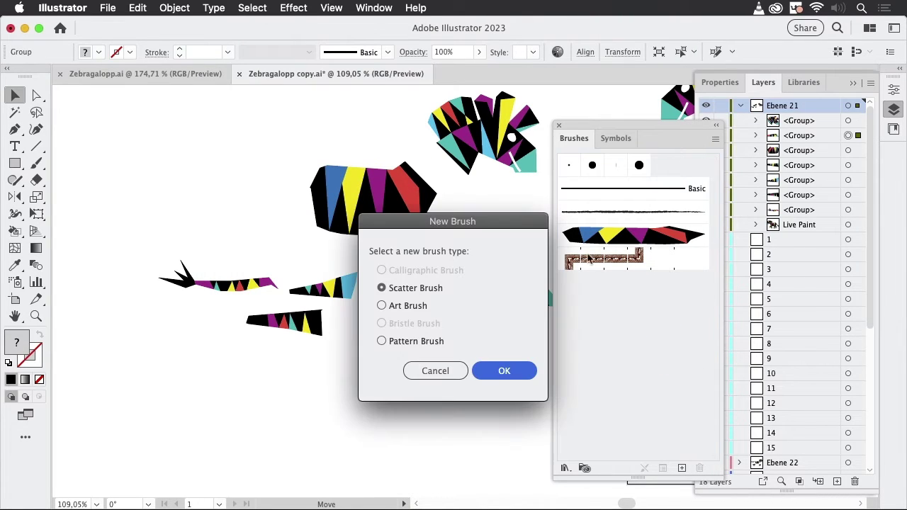
{"action": "left_click", "coordinate": [416, 307]}
{"action": "left_click", "coordinate": [508, 370]}
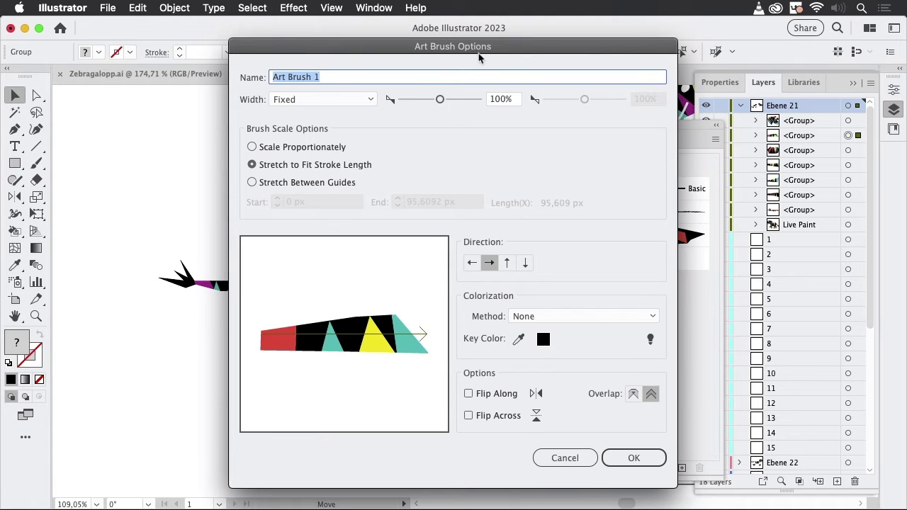
{"action": "mouse_move", "coordinate": [479, 56]}
{"action": "left_mouse_down"}
{"action": "mouse_move", "coordinate": [726, 73]}
{"action": "mouse_move", "coordinate": [747, 54]}
{"action": "mouse_move", "coordinate": [646, 74]}
{"action": "mouse_move", "coordinate": [779, 53]}
{"action": "mouse_move", "coordinate": [598, 51]}
{"action": "left_mouse_up"}
{"action": "type", "text": "Front"}
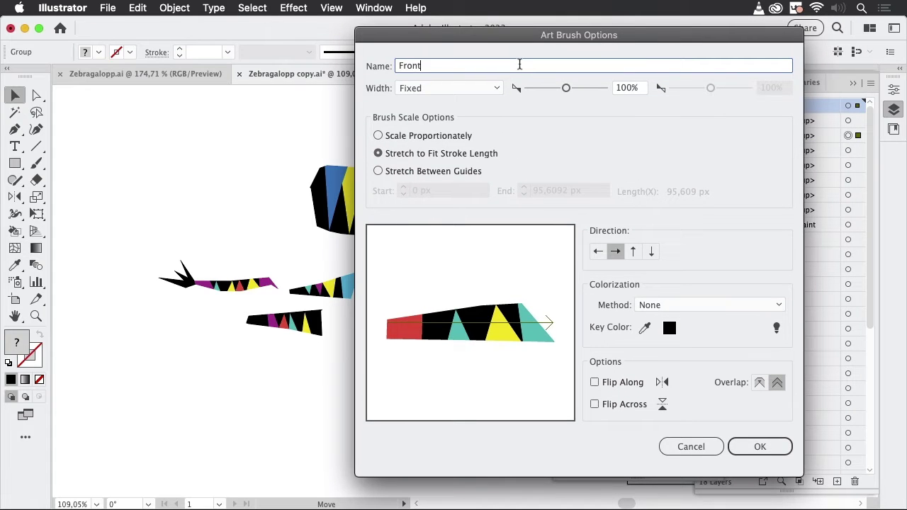
{"action": "key", "text": "Return"}
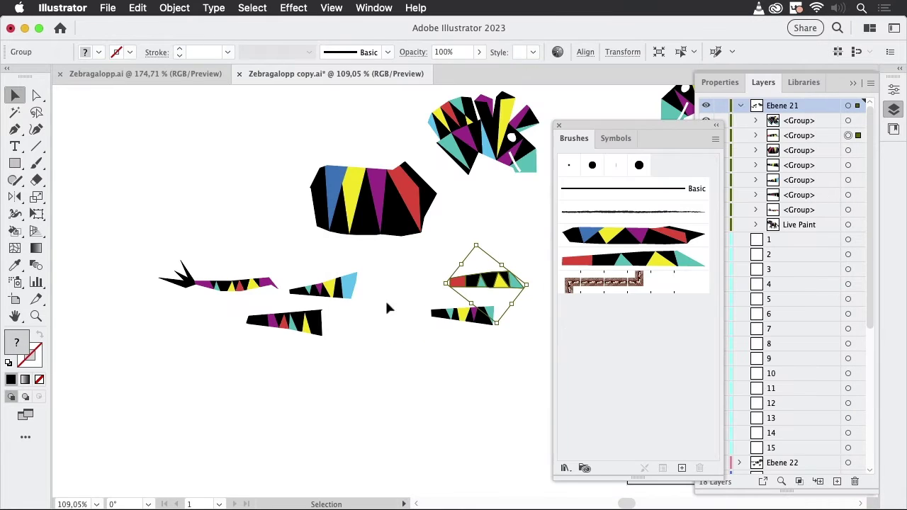
Create an art brush from the lower, black-tipped front leg with a name beginning with Front.
{"action": "mouse_move", "coordinate": [437, 314]}
{"action": "left_mouse_down"}
{"action": "mouse_move", "coordinate": [516, 333]}
{"action": "mouse_move", "coordinate": [636, 340]}
{"action": "left_mouse_up"}
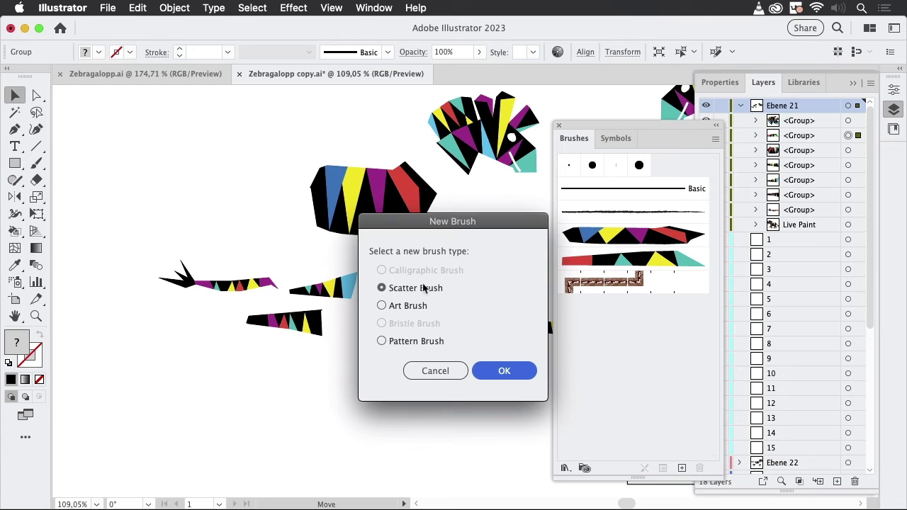
{"action": "left_click", "coordinate": [421, 307]}
{"action": "left_click", "coordinate": [526, 376]}
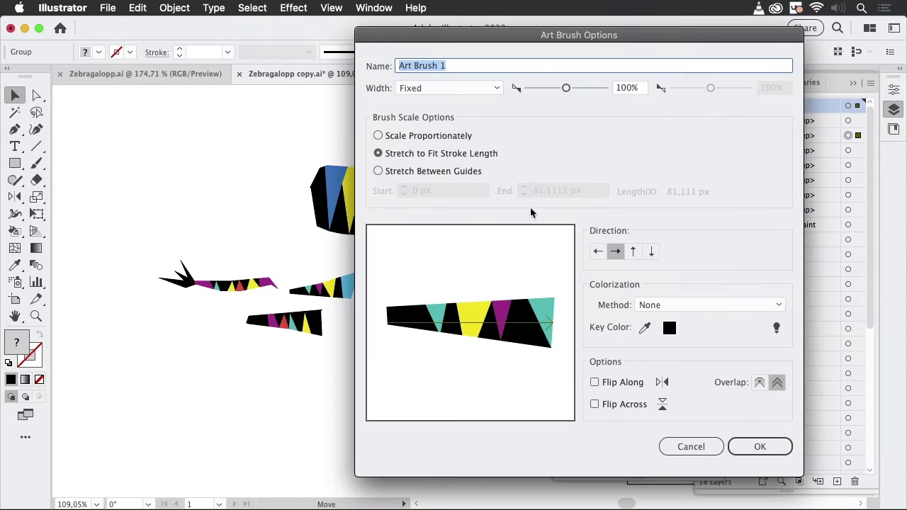
{"action": "type", "text": "Front"}
{"action": "key", "text": "Return"}
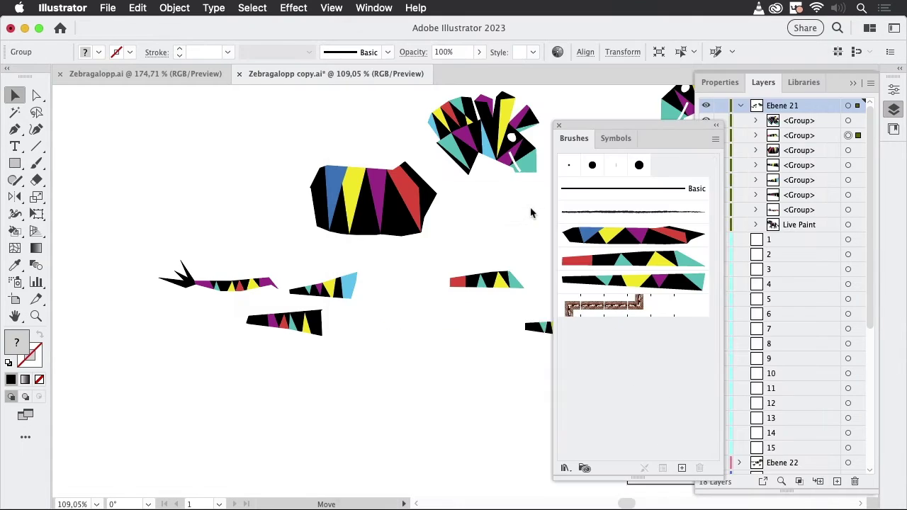
Create an art brush from the blue-topped hind leg with a name beginning with Back.
{"action": "mouse_move", "coordinate": [342, 296]}
{"action": "left_mouse_down"}
{"action": "mouse_move", "coordinate": [666, 372]}
{"action": "mouse_move", "coordinate": [659, 365]}
{"action": "left_mouse_up"}
{"action": "left_click", "coordinate": [416, 306]}
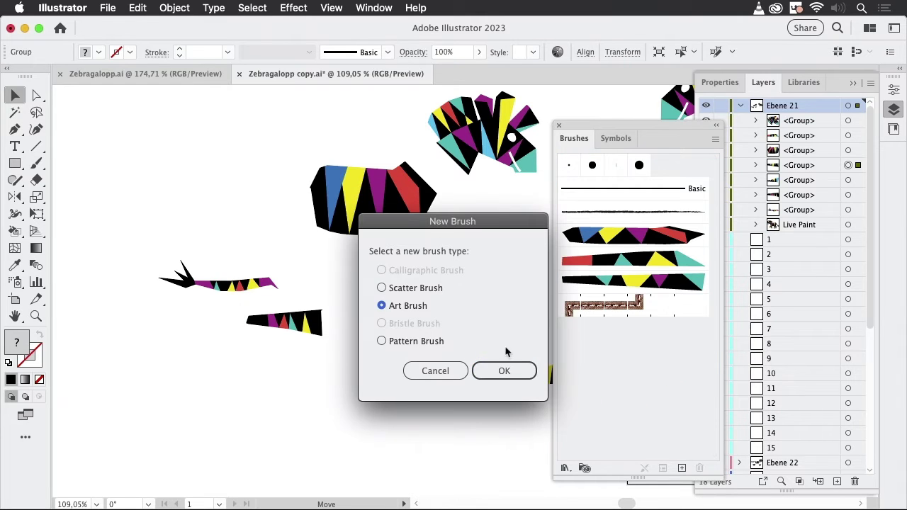
{"action": "left_click", "coordinate": [530, 375]}
{"action": "type", "text": "Back"}
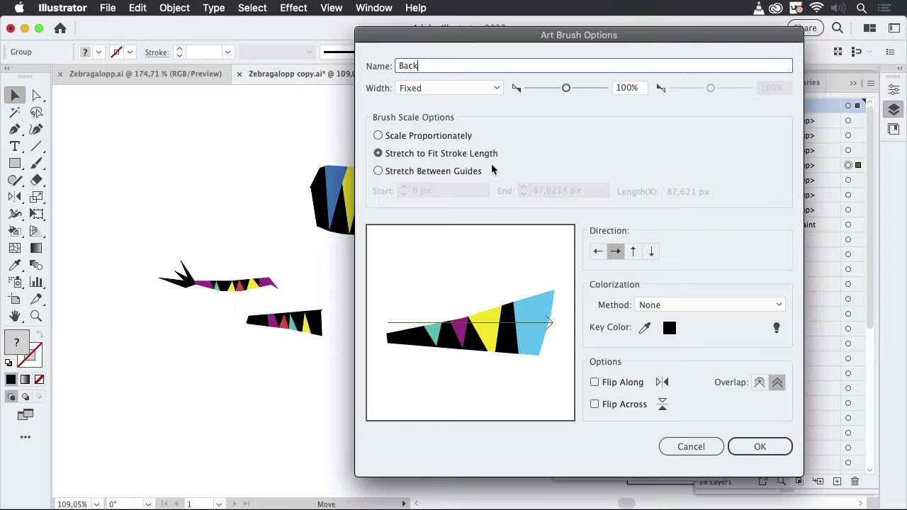
{"action": "key", "text": "Return"}
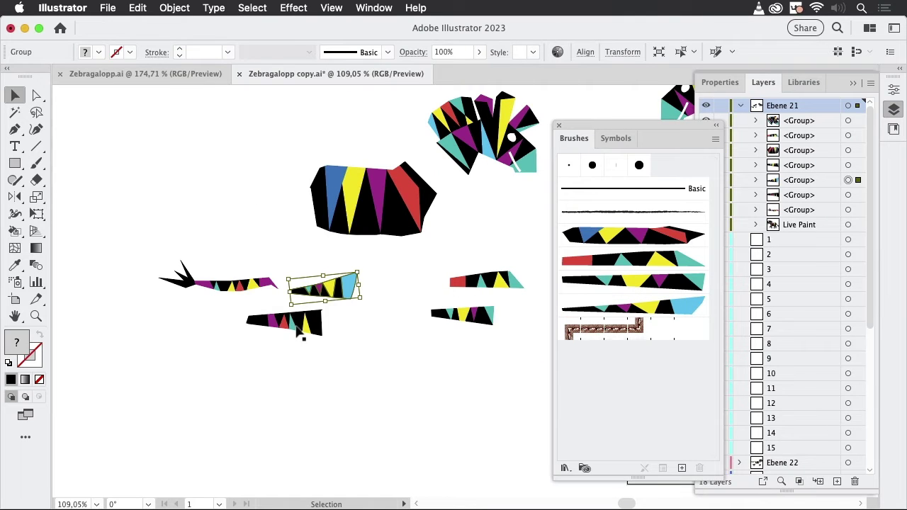
Create an art brush from the remaining black hind leg with a name beginning with Back.
{"action": "mouse_move", "coordinate": [300, 333]}
{"action": "left_mouse_down"}
{"action": "mouse_move", "coordinate": [518, 394]}
{"action": "mouse_move", "coordinate": [585, 354]}
{"action": "left_mouse_up"}
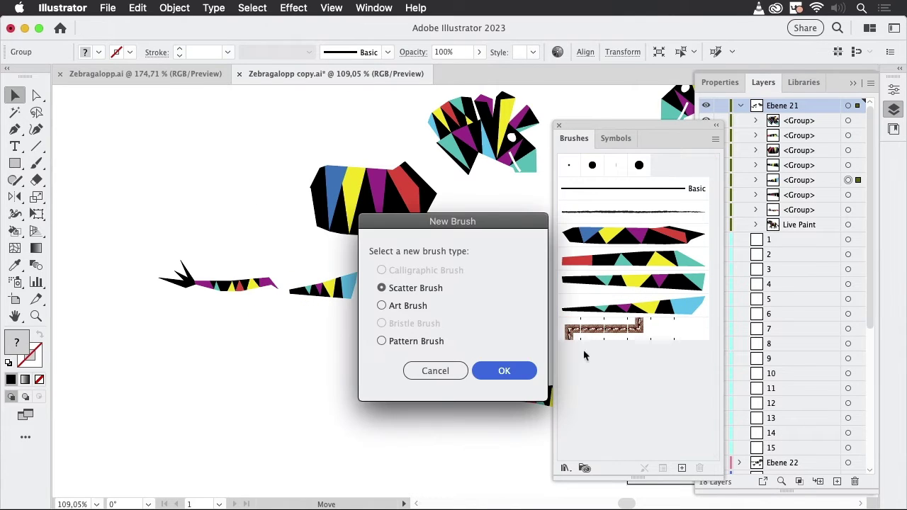
{"action": "left_click", "coordinate": [418, 310]}
{"action": "left_click", "coordinate": [507, 370]}
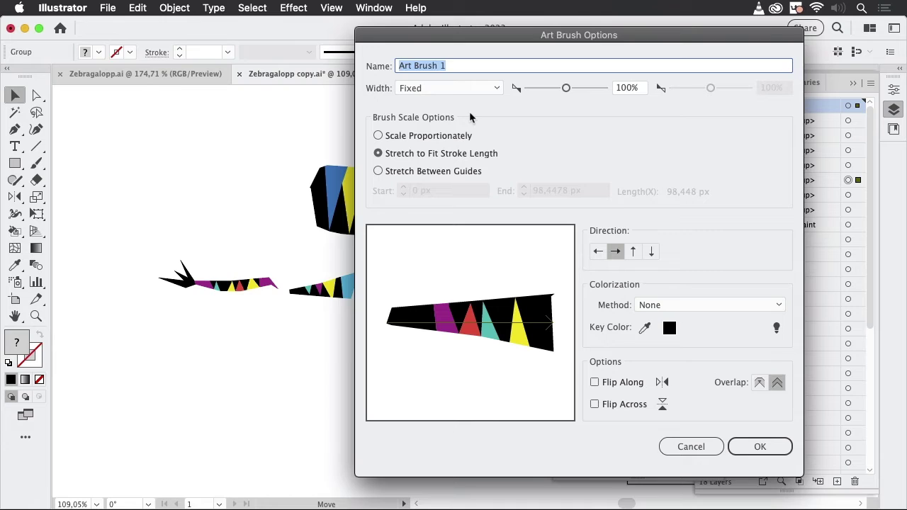
{"action": "type", "text": "Back"}
{"action": "key", "text": "Return"}
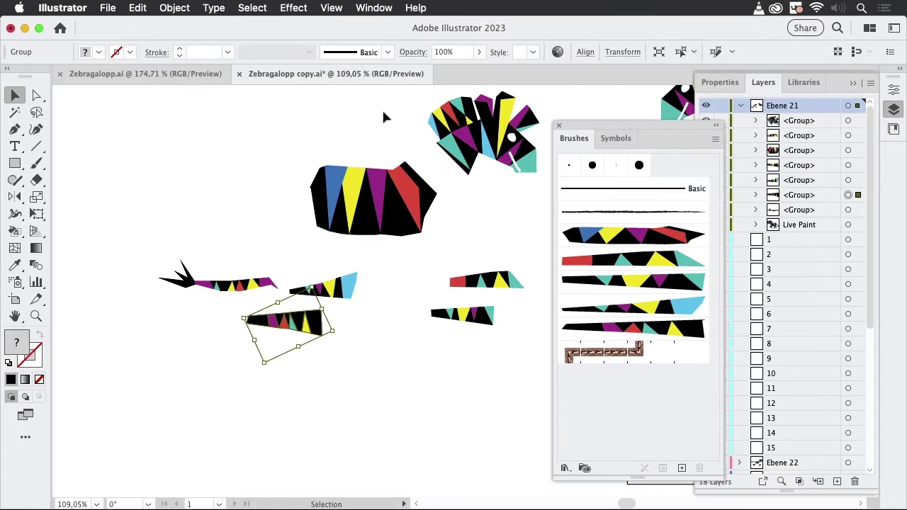
Create an art brush from the tail group, name it after the tail, and clear the selection.
{"action": "mouse_move", "coordinate": [245, 290]}
{"action": "left_mouse_down"}
{"action": "mouse_move", "coordinate": [422, 377]}
{"action": "mouse_move", "coordinate": [652, 431]}
{"action": "left_mouse_up"}
{"action": "left_click", "coordinate": [397, 306]}
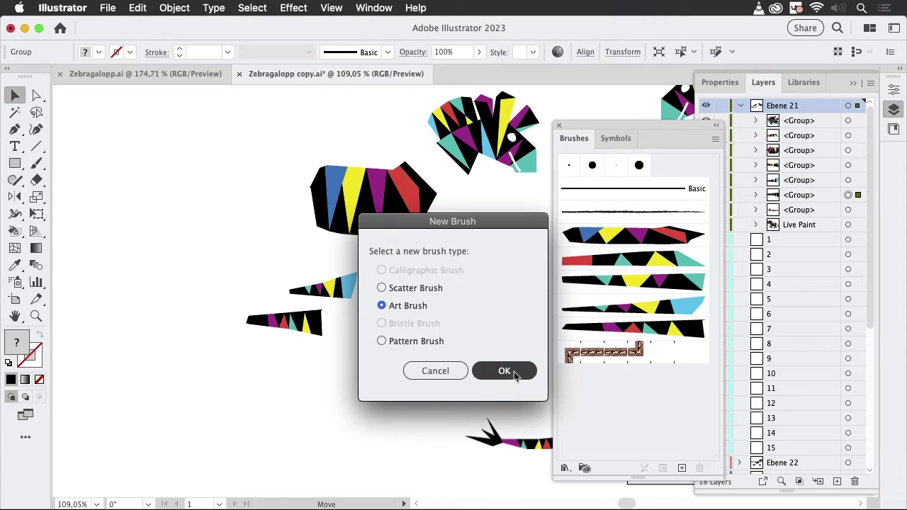
{"action": "left_click", "coordinate": [503, 370]}
{"action": "type", "text": "Tail"}
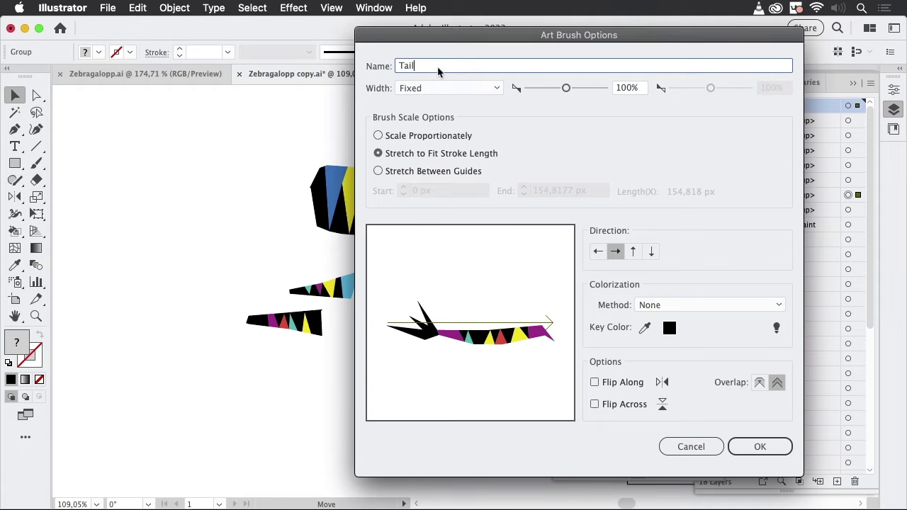
{"action": "key", "text": "Return"}
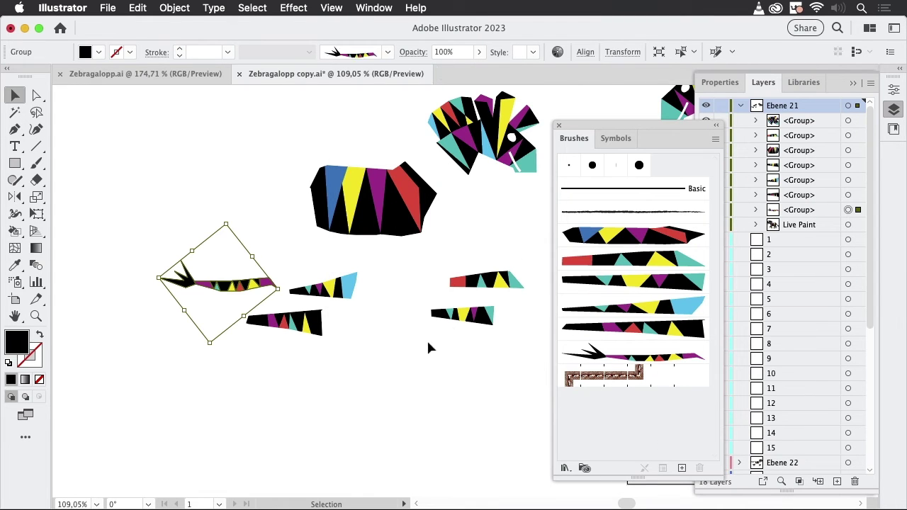
{"action": "left_click", "coordinate": [427, 348]}
Move the Brushes panel clear of the artwork and bring the separated parts, the complete zebra and the artboard into view.
{"action": "mouse_move", "coordinate": [634, 126]}
{"action": "left_mouse_down"}
{"action": "mouse_move", "coordinate": [468, 131]}
{"action": "mouse_move", "coordinate": [118, 101]}
{"action": "left_mouse_up"}
{"action": "left_click_drag", "start_coordinate": [544, 211], "coordinate": [457, 241]}
{"action": "left_click_drag", "start_coordinate": [544, 232], "coordinate": [425, 209]}
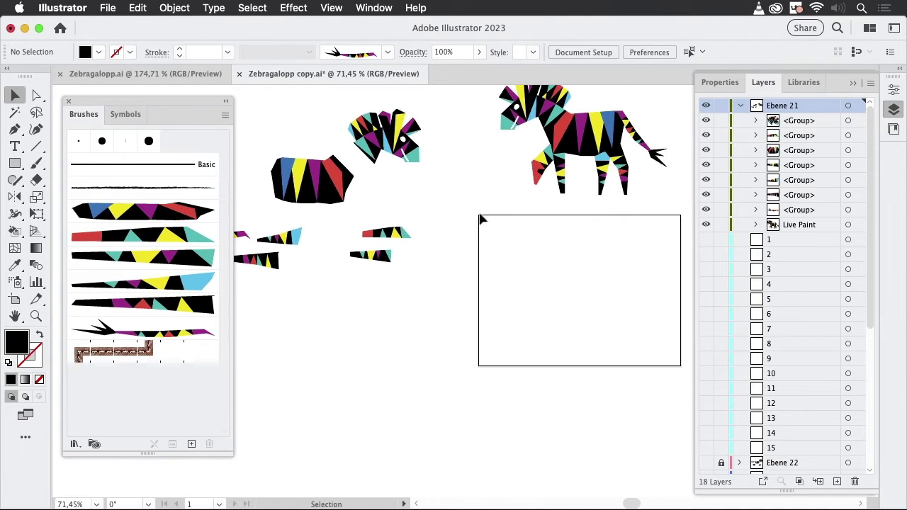
{"action": "left_click_drag", "start_coordinate": [539, 217], "coordinate": [496, 227]}
{"action": "left_click_drag", "start_coordinate": [532, 251], "coordinate": [516, 272]}
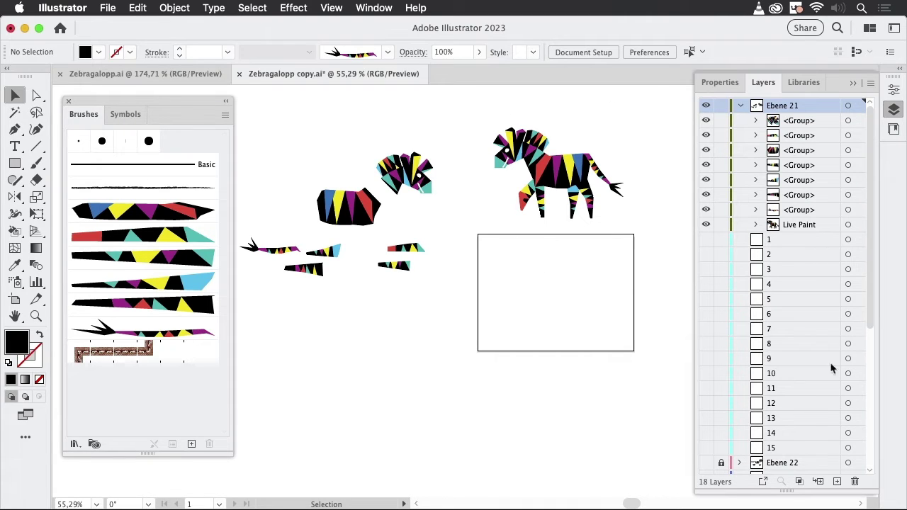
Show the locked Ebene 1 template layer containing the galloping horse reference photos and check its sublayers.
{"action": "scroll", "coordinate": [808, 441], "scroll_direction": "down", "scroll_amount": 6}
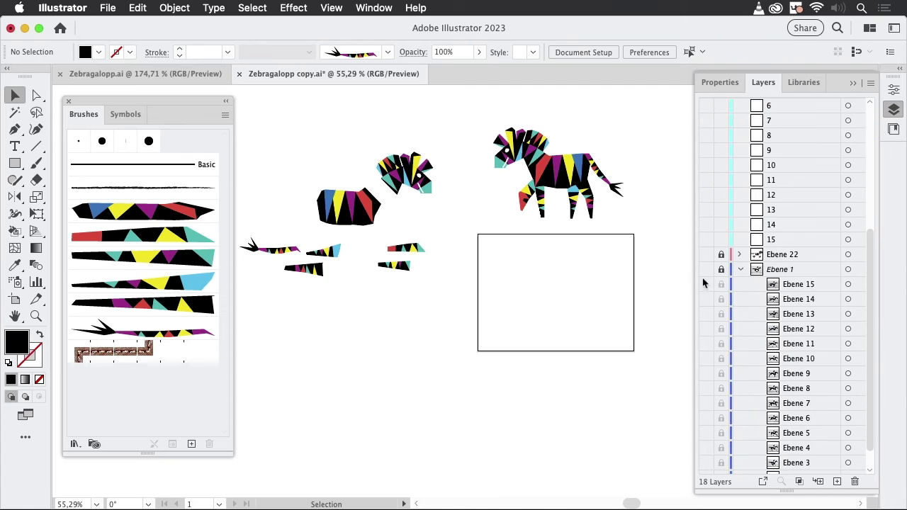
{"action": "left_click", "coordinate": [706, 270]}
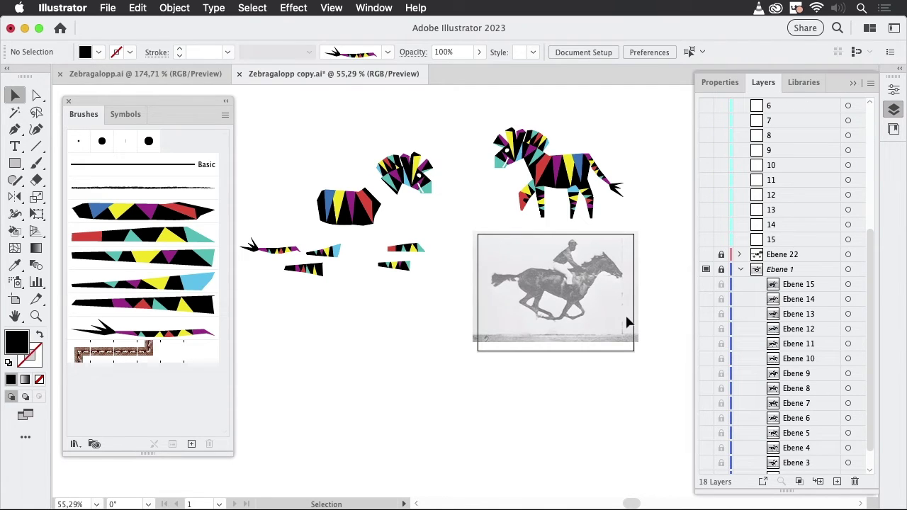
{"action": "scroll", "coordinate": [613, 266], "scroll_direction": "up", "scroll_amount": 3}
{"action": "scroll", "coordinate": [614, 266], "scroll_direction": "right", "scroll_amount": 2}
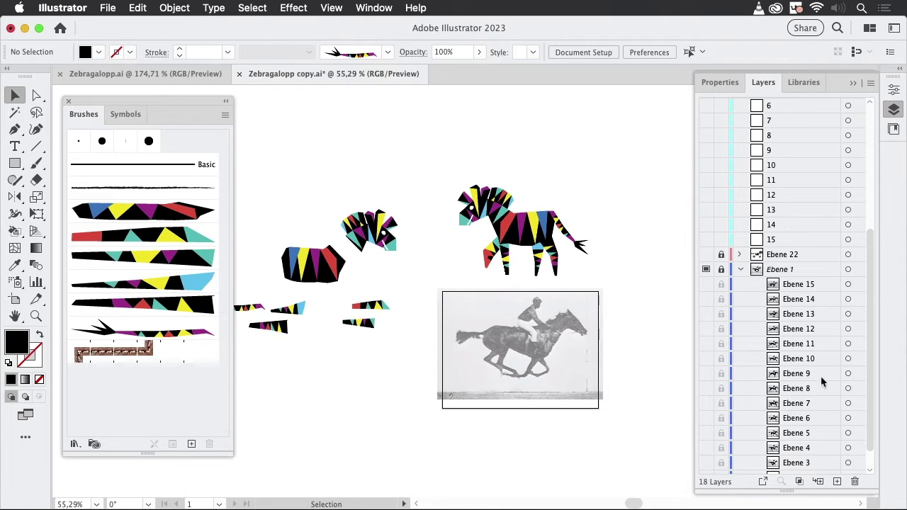
{"action": "scroll", "coordinate": [821, 382], "scroll_direction": "down", "scroll_amount": 2}
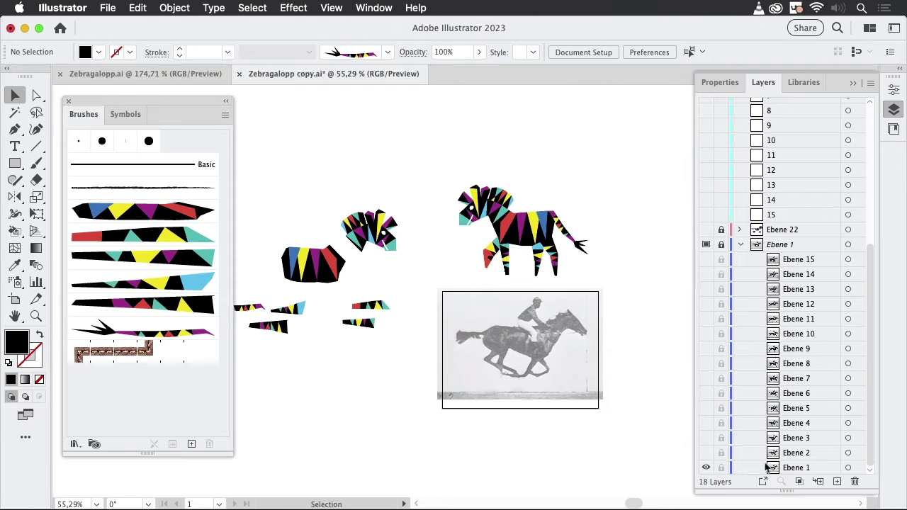
{"action": "scroll", "coordinate": [822, 290], "scroll_direction": "up", "scroll_amount": 8}
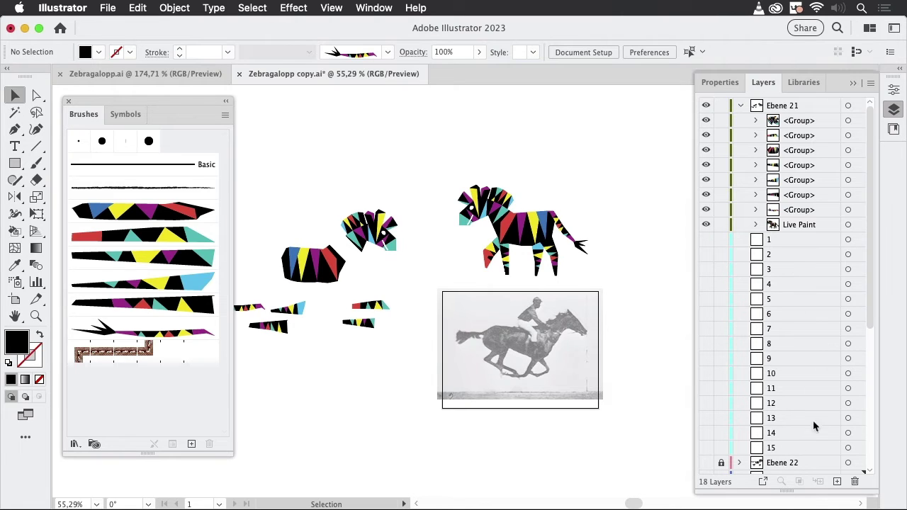
Show the empty layer 1 and make it the active drawing layer.
{"action": "left_click", "coordinate": [704, 241]}
{"action": "left_click", "coordinate": [789, 244]}
{"action": "scroll", "coordinate": [797, 369], "scroll_direction": "down", "scroll_amount": 5}
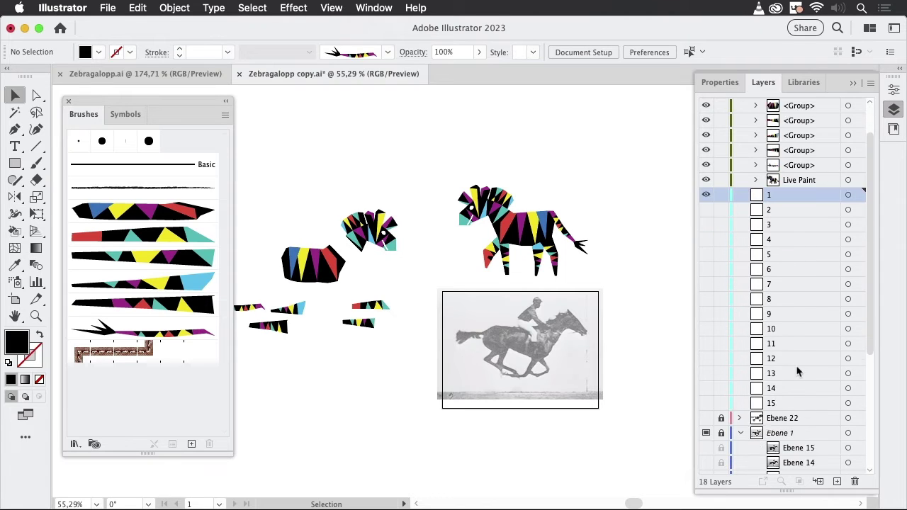
{"action": "scroll", "coordinate": [803, 360], "scroll_direction": "up", "scroll_amount": 5}
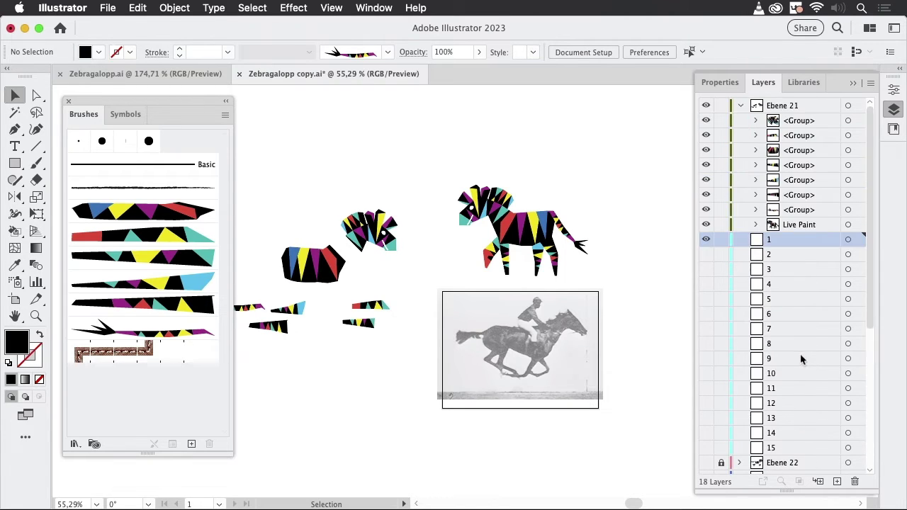
Paint the zebra's body along the reference horse's torso on layer 1 with the Paintbrush and the body art brush.
{"action": "left_click_drag", "start_coordinate": [471, 294], "coordinate": [472, 240]}
{"action": "left_click_drag", "start_coordinate": [534, 285], "coordinate": [575, 287]}
{"action": "scroll", "coordinate": [575, 286], "scroll_direction": "up", "scroll_amount": 2}
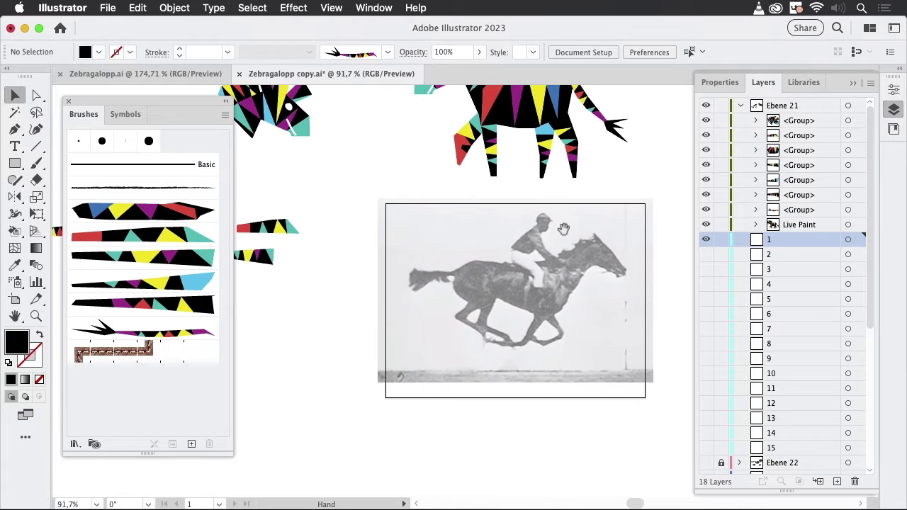
{"action": "scroll", "coordinate": [489, 319], "scroll_direction": "up", "scroll_amount": 1}
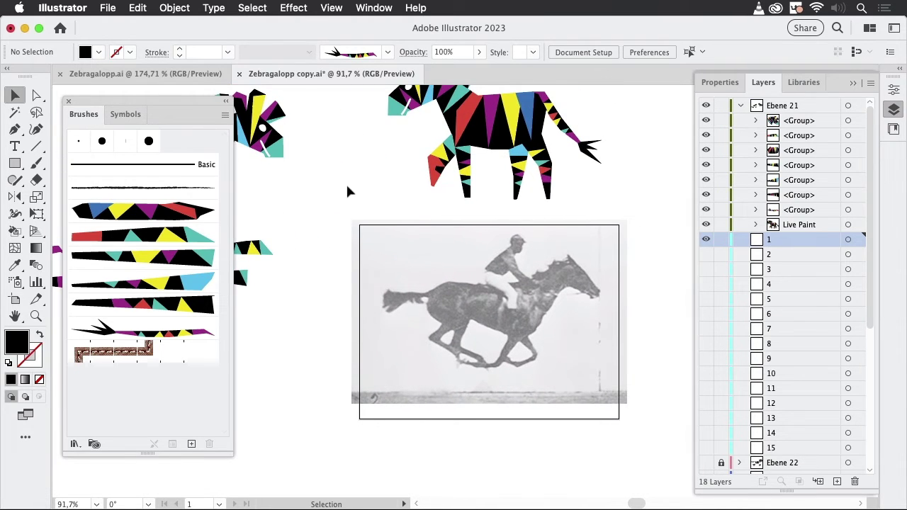
{"action": "left_click", "coordinate": [36, 163]}
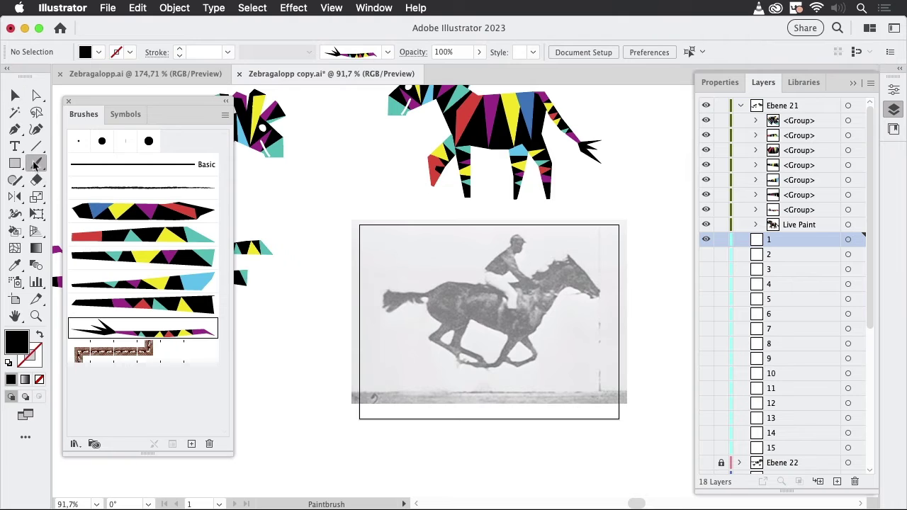
{"action": "left_click", "coordinate": [168, 211]}
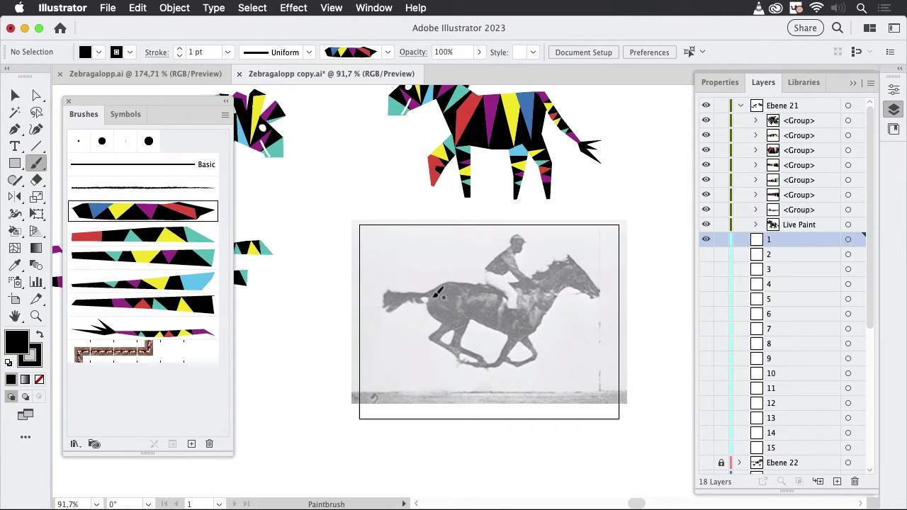
{"action": "left_click_drag", "start_coordinate": [439, 298], "coordinate": [567, 312]}
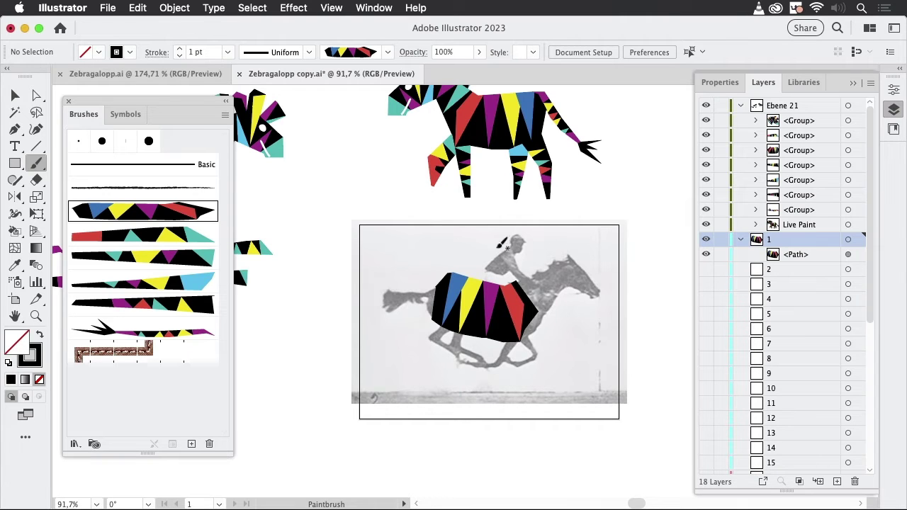
Lengthen the body path towards the horse's chest and adjust its end points' handles to fit the torso, then clear the selection.
{"action": "left_click", "coordinate": [37, 97]}
{"action": "left_click", "coordinate": [459, 304]}
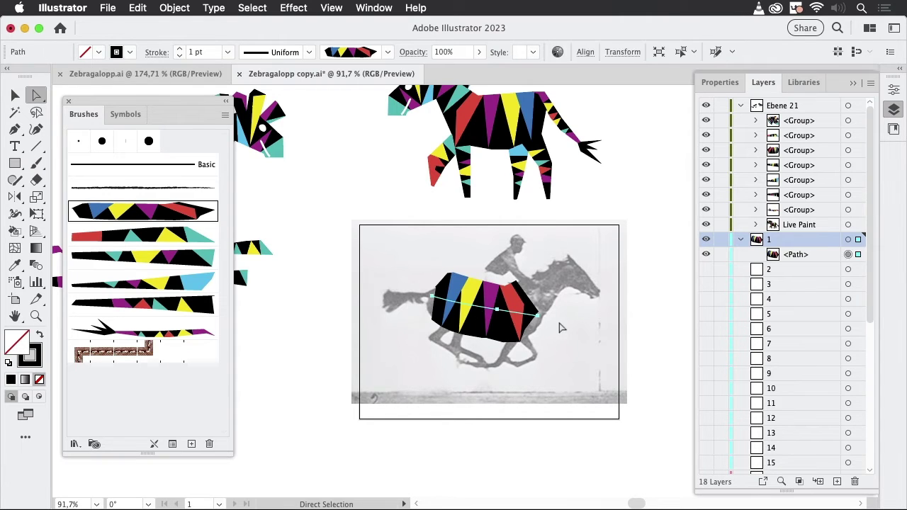
{"action": "left_click_drag", "start_coordinate": [537, 316], "coordinate": [545, 315]}
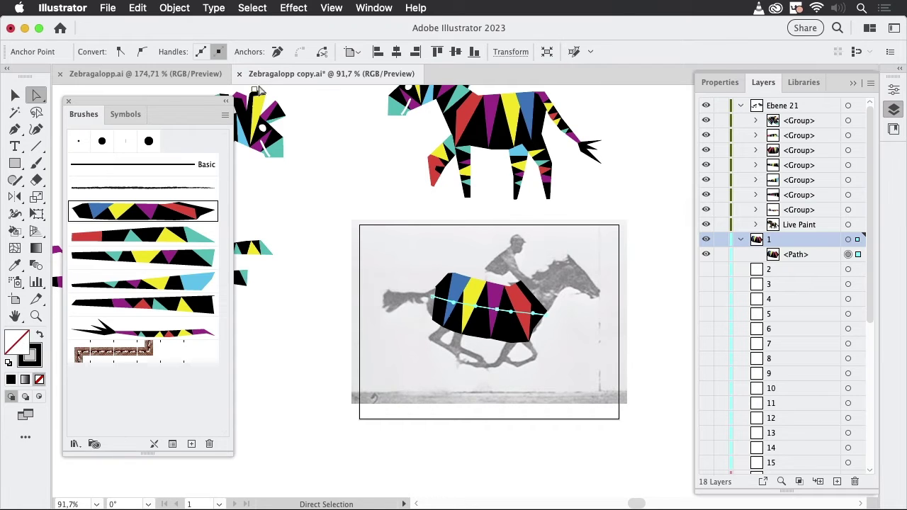
{"action": "left_click", "coordinate": [275, 57]}
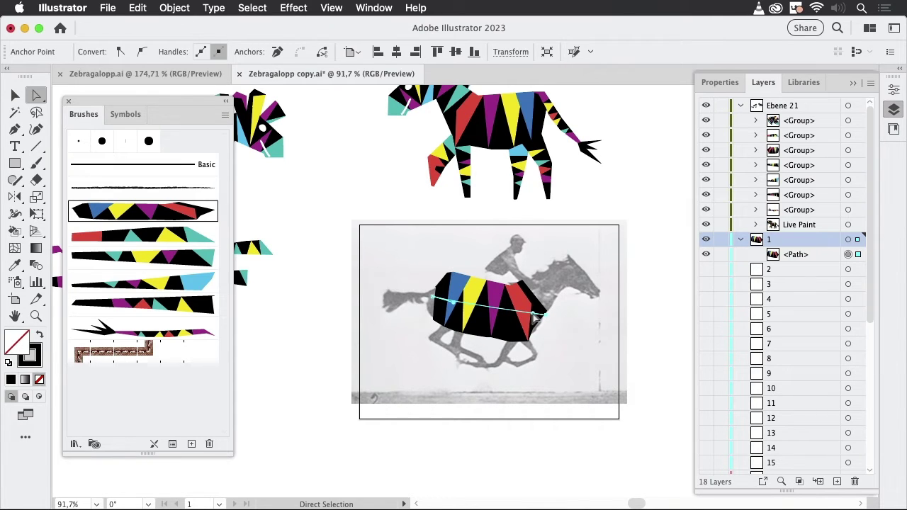
{"action": "left_click_drag", "start_coordinate": [536, 321], "coordinate": [518, 314]}
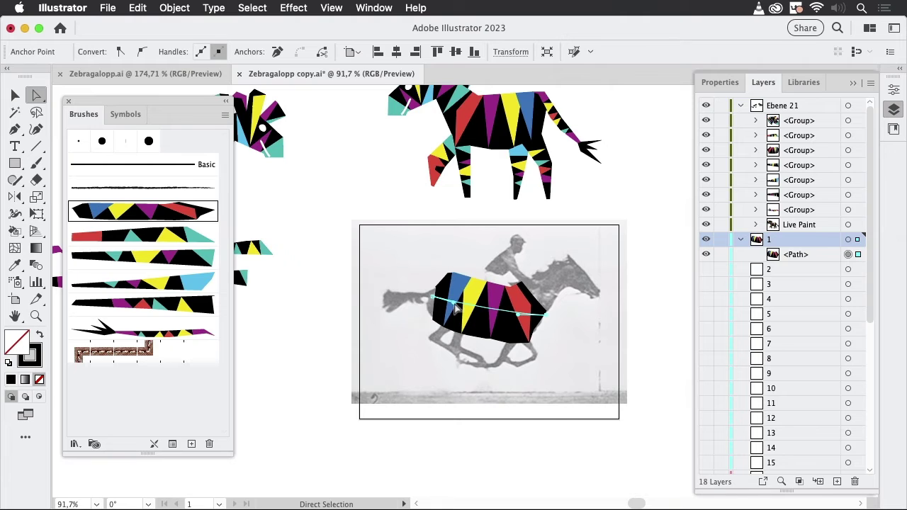
{"action": "mouse_move", "coordinate": [453, 303]}
{"action": "left_mouse_down"}
{"action": "mouse_move", "coordinate": [429, 295]}
{"action": "mouse_move", "coordinate": [544, 277]}
{"action": "mouse_move", "coordinate": [553, 264]}
{"action": "left_mouse_up"}
{"action": "left_click", "coordinate": [432, 296]}
{"action": "left_click", "coordinate": [574, 321]}
{"action": "key", "text": "space"}
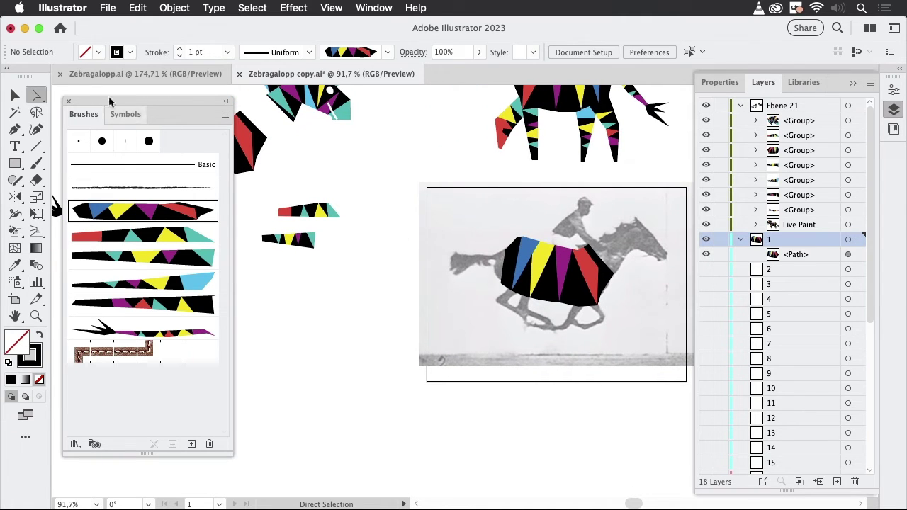
Move the complete zebra slightly down towards the artboard and make layer 1 active again.
{"action": "left_click", "coordinate": [15, 94]}
{"action": "left_click_drag", "start_coordinate": [432, 145], "coordinate": [407, 173]}
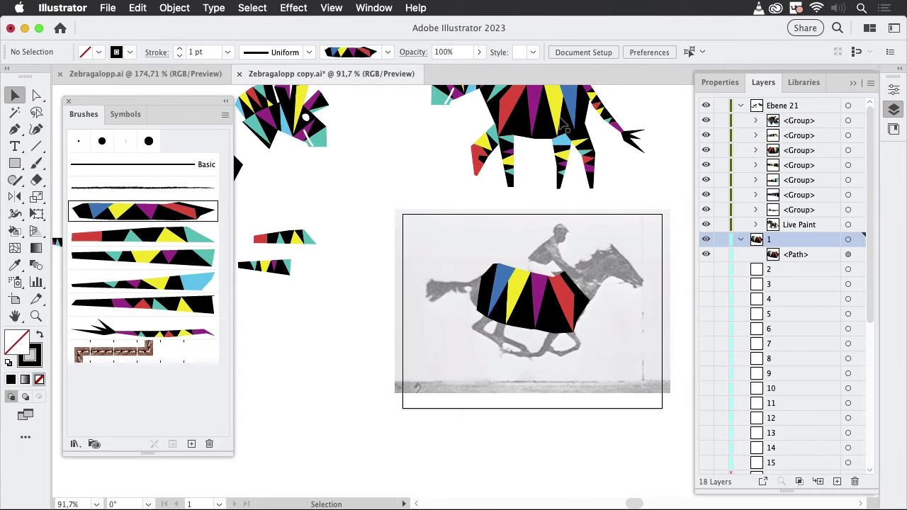
{"action": "left_click_drag", "start_coordinate": [559, 118], "coordinate": [560, 131]}
{"action": "left_click", "coordinate": [675, 194]}
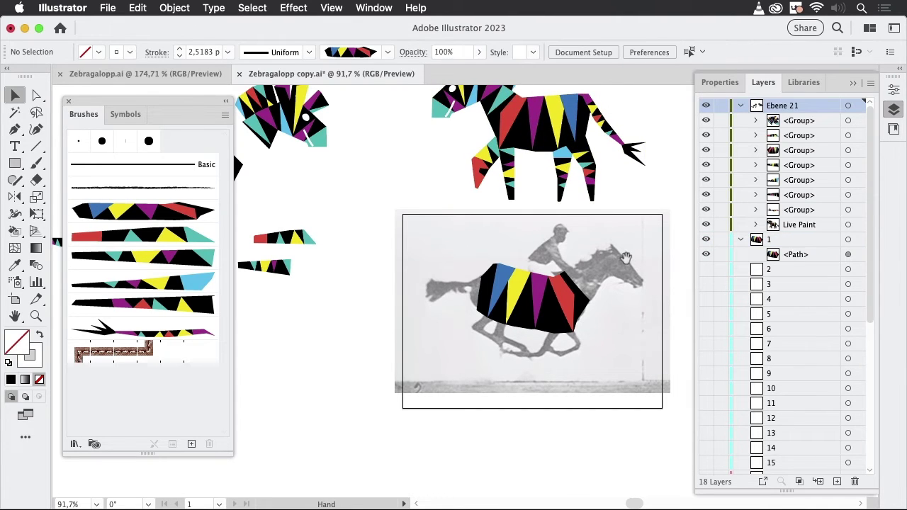
{"action": "scroll", "coordinate": [638, 260], "scroll_direction": "right", "scroll_amount": 2}
{"action": "left_click", "coordinate": [810, 242]}
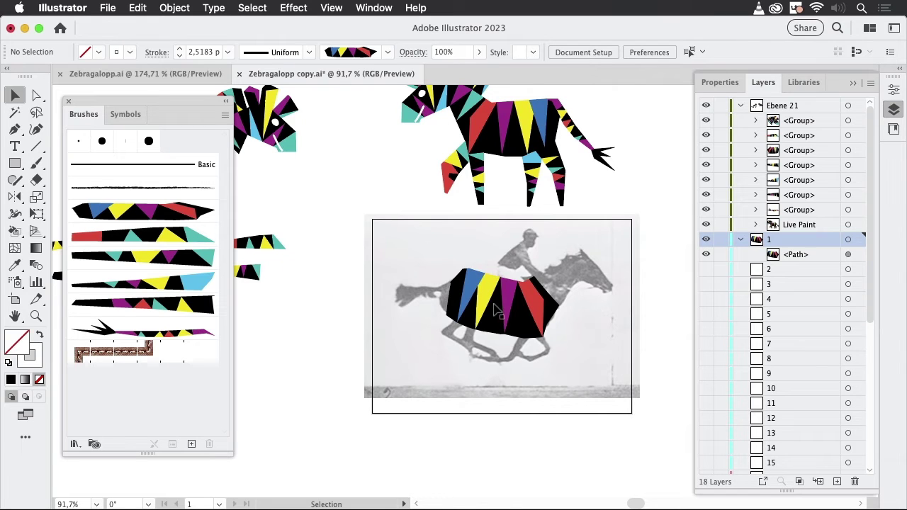
Move the painted body up off the reference horse to uncover the legs, and deselect it with the Pen tool ready.
{"action": "left_click_drag", "start_coordinate": [494, 305], "coordinate": [499, 250]}
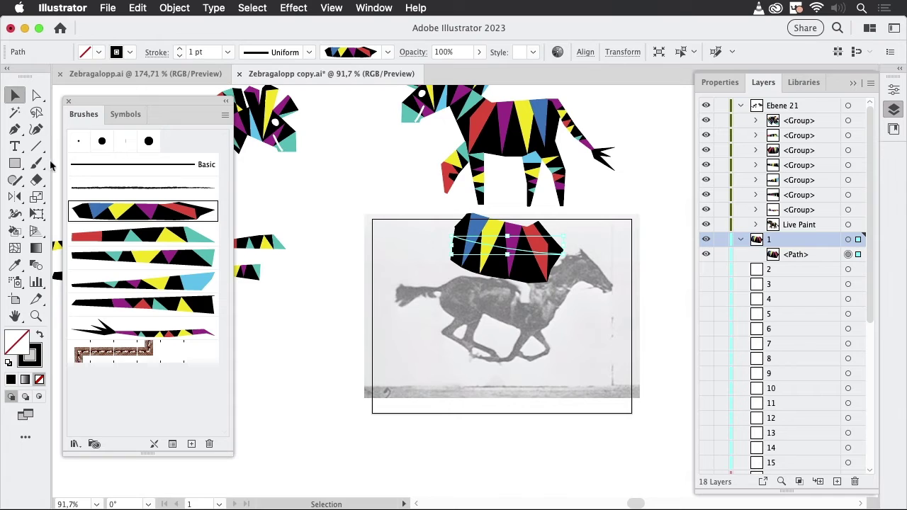
{"action": "left_click", "coordinate": [15, 130]}
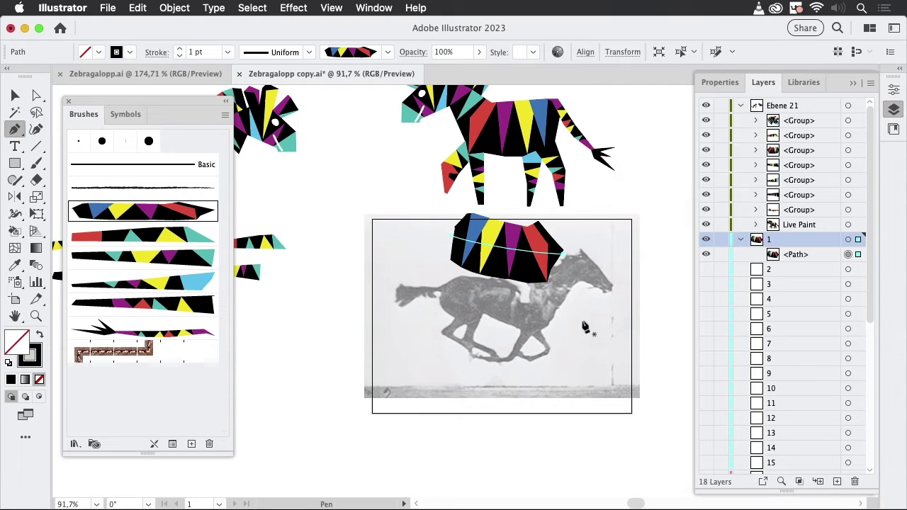
{"action": "key", "text": "super"}
{"action": "left_click", "coordinate": [676, 343], "text": "super"}
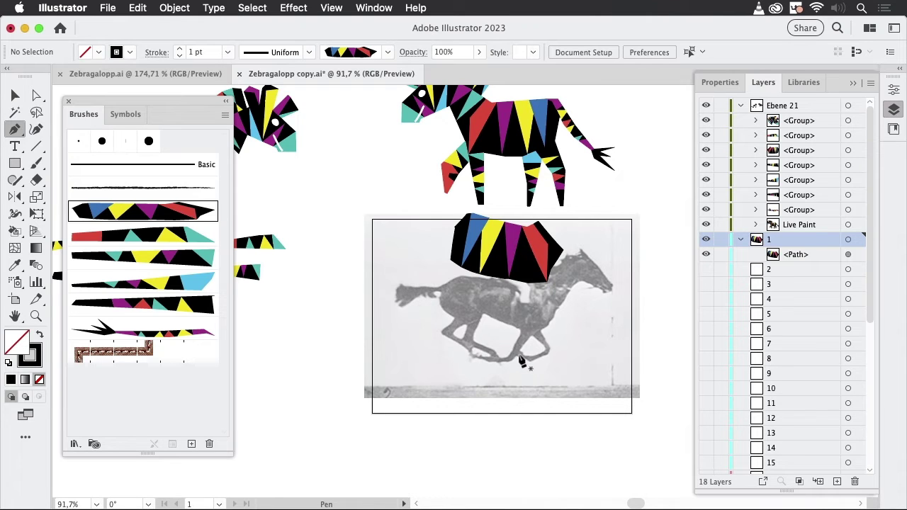
Draw a path along the horse's raised foremost front leg from hoof to chest, apply the red-hoofed leg brush and deselect it.
{"action": "left_click_drag", "start_coordinate": [518, 354], "coordinate": [533, 359]}
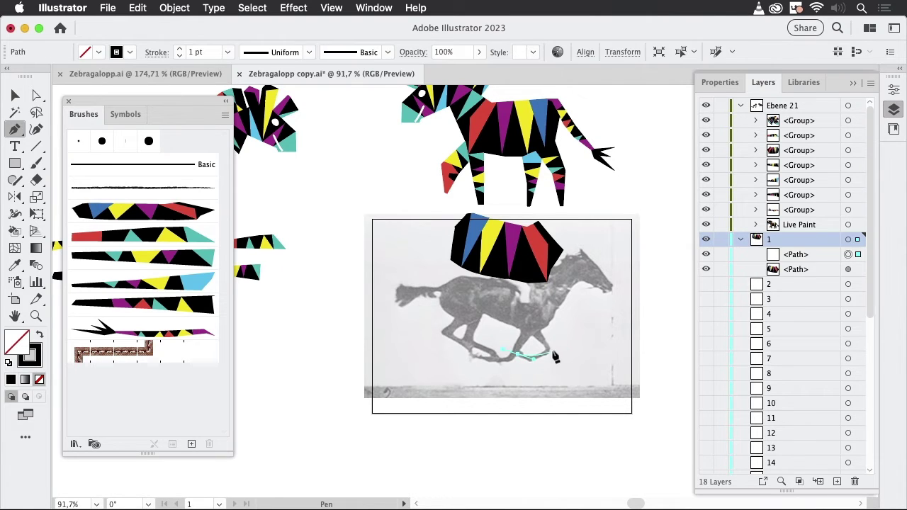
{"action": "left_click", "coordinate": [548, 349]}
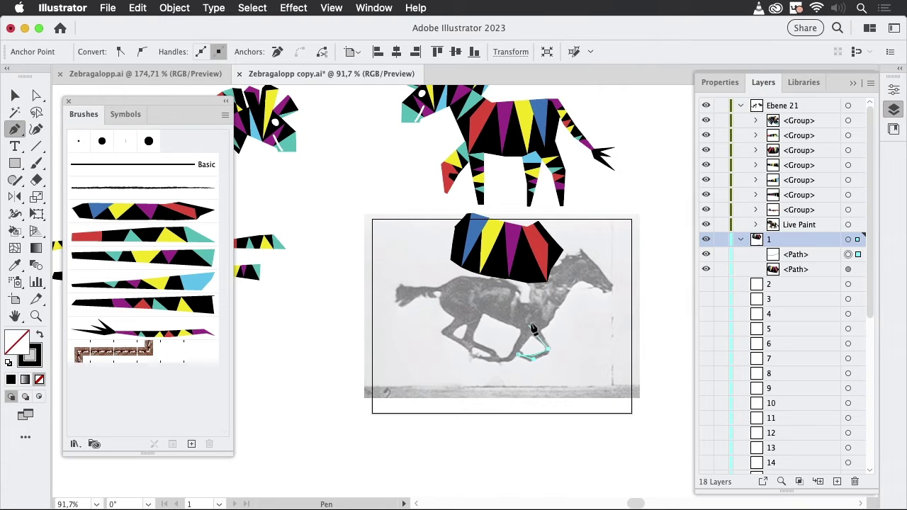
{"action": "left_click", "coordinate": [529, 321]}
{"action": "left_click", "coordinate": [163, 235]}
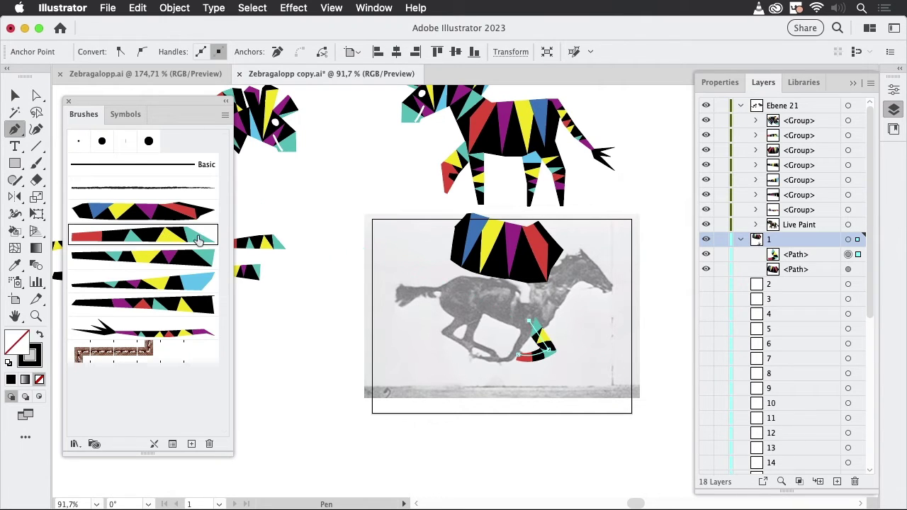
{"action": "left_click", "coordinate": [662, 349], "text": "super"}
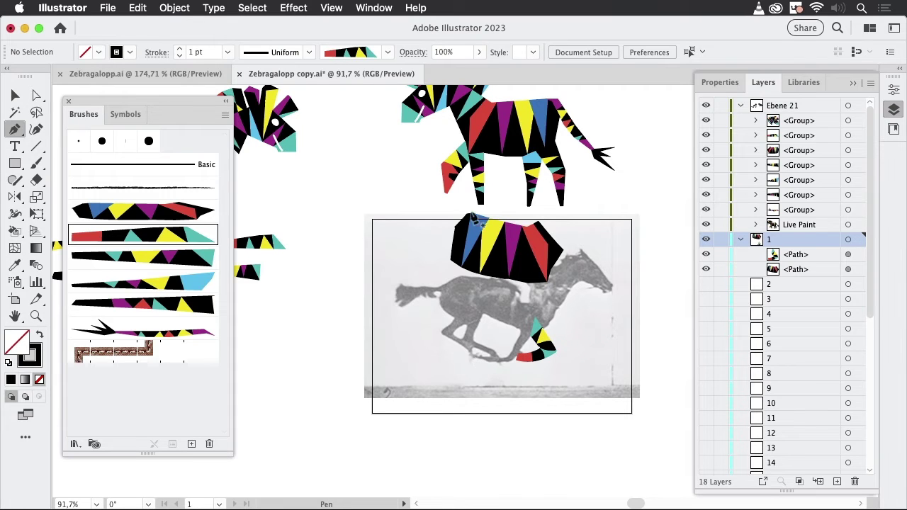
Place the body path above the leg path in layer 1 and move the body back down onto the horse's torso.
{"action": "left_click", "coordinate": [14, 95]}
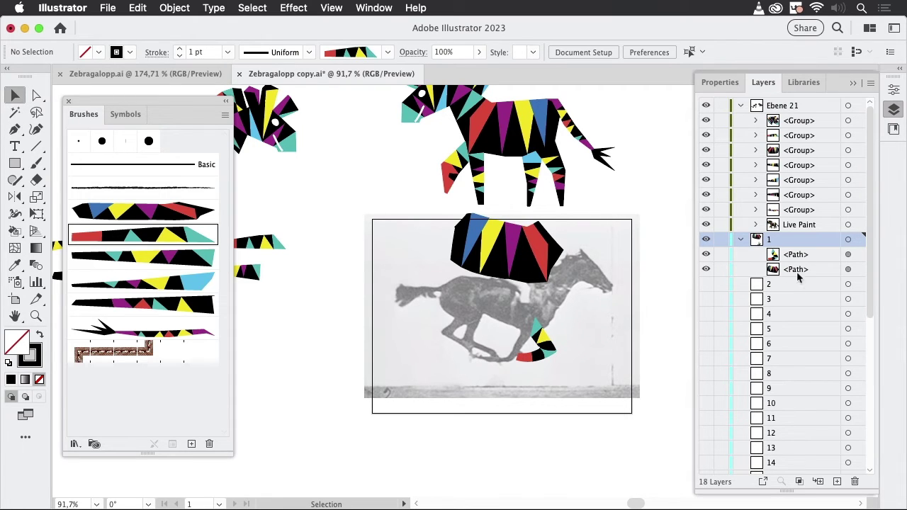
{"action": "left_click_drag", "start_coordinate": [797, 275], "coordinate": [824, 260]}
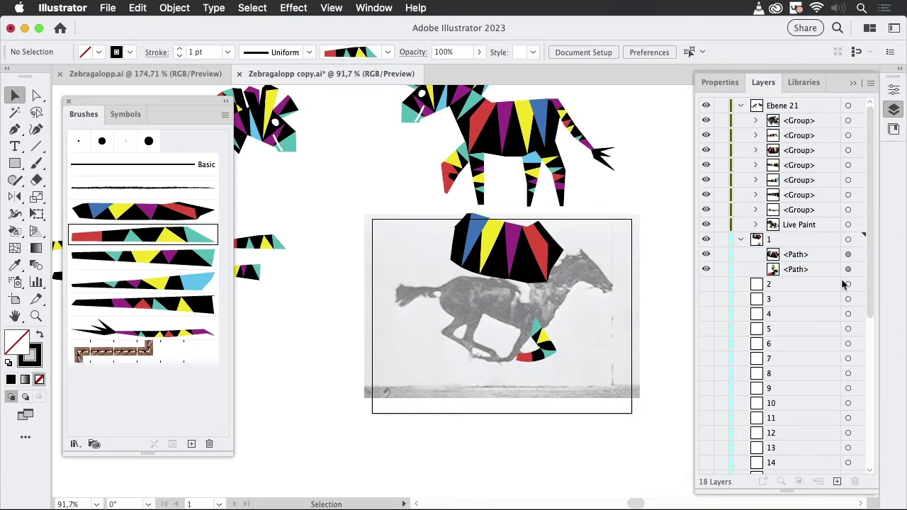
{"action": "left_click", "coordinate": [516, 248]}
{"action": "left_click_drag", "start_coordinate": [531, 261], "coordinate": [528, 316]}
{"action": "left_click", "coordinate": [656, 333]}
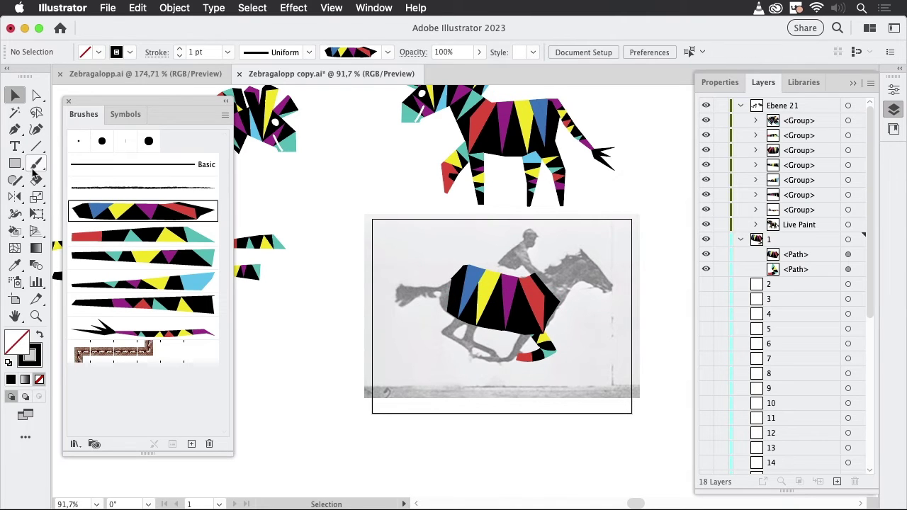
Draw a path along the horse's other front leg from hoof to belly and apply the teal-topped black front leg brush.
{"action": "left_click", "coordinate": [14, 129]}
{"action": "key", "text": "shift+Tab"}
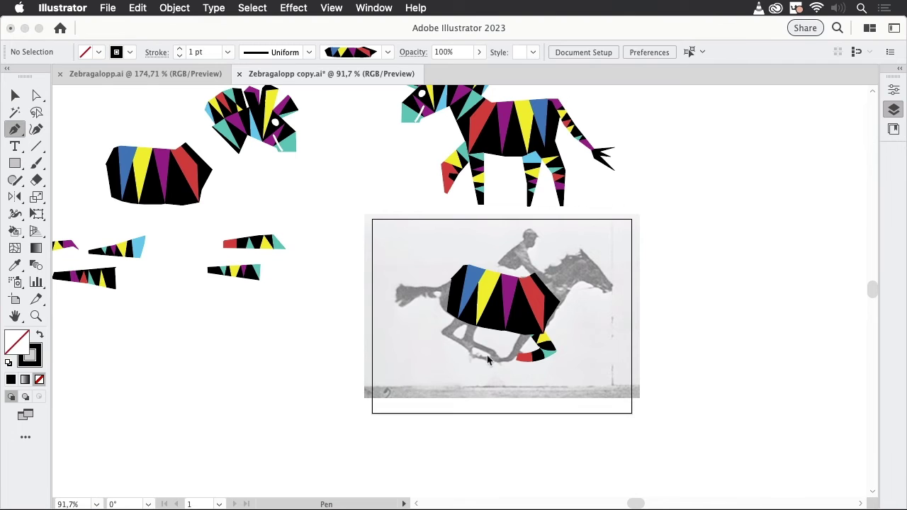
{"action": "key", "text": "shift+Tab"}
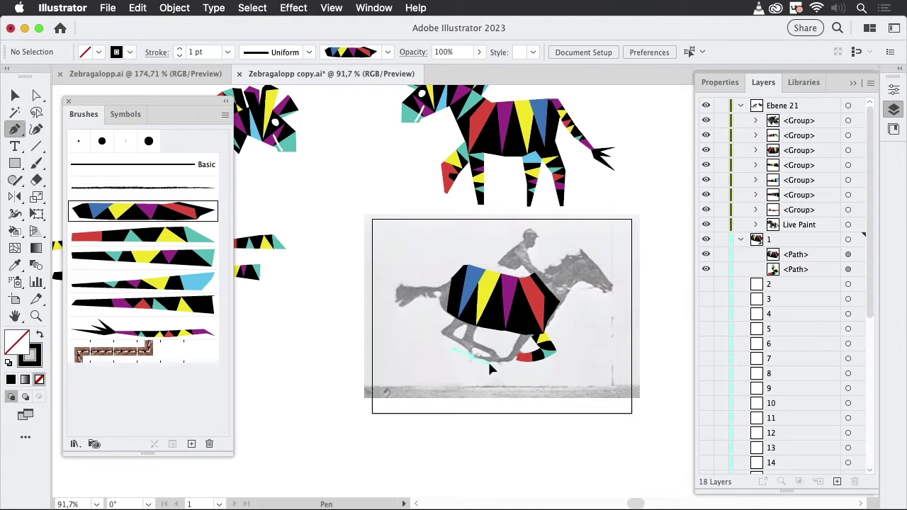
{"action": "left_click_drag", "start_coordinate": [494, 360], "coordinate": [496, 361]}
{"action": "key", "text": "super+z"}
{"action": "left_click", "coordinate": [471, 356]}
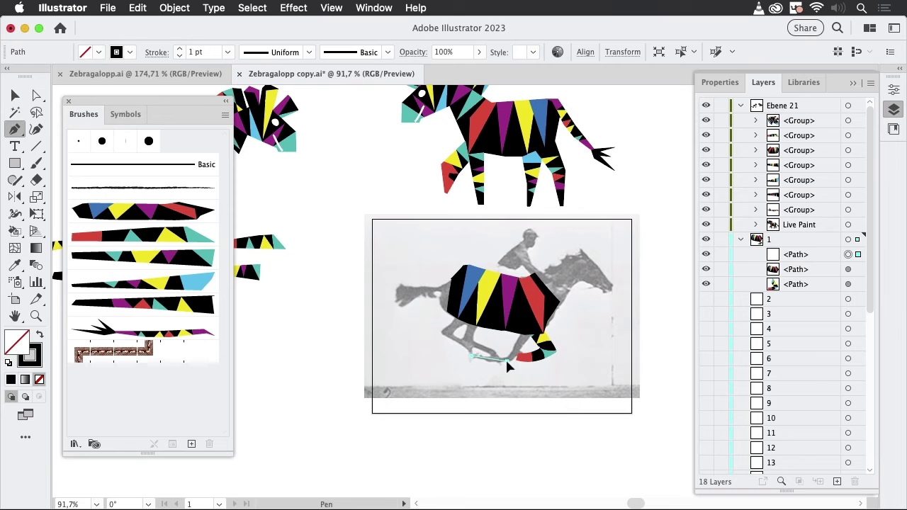
{"action": "left_click", "coordinate": [506, 359]}
{"action": "left_click", "coordinate": [528, 332]}
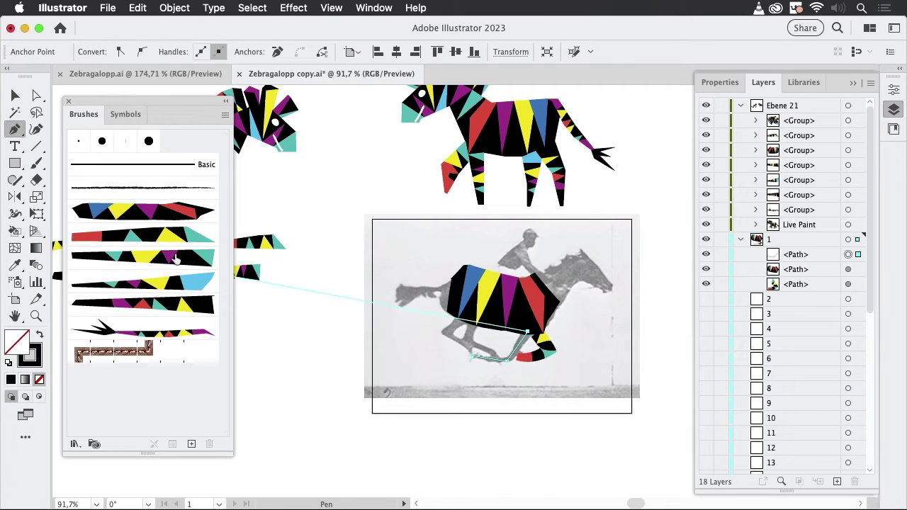
{"action": "left_click", "coordinate": [176, 259]}
{"action": "left_click", "coordinate": [44, 97]}
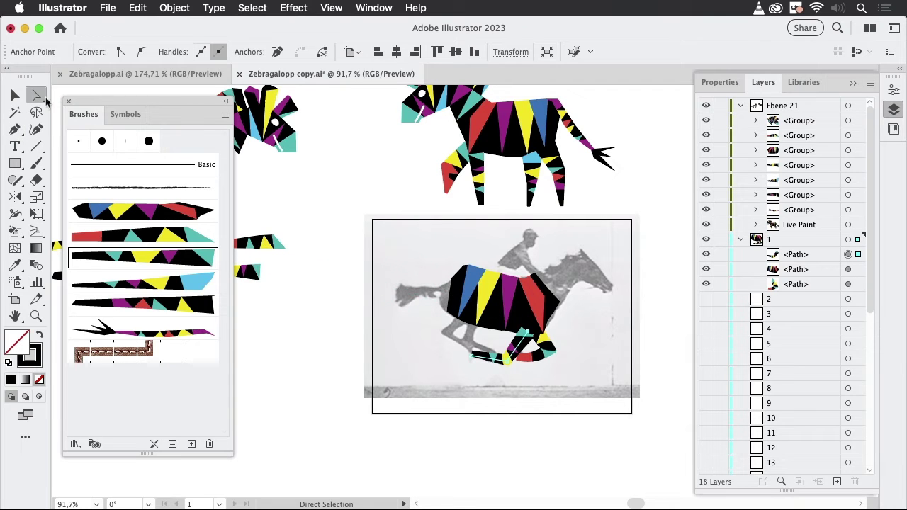
Move the top anchor point of the teal-topped front leg path slightly up into the body and deselect the path.
{"action": "scroll", "coordinate": [545, 322], "scroll_direction": "up", "scroll_amount": 3}
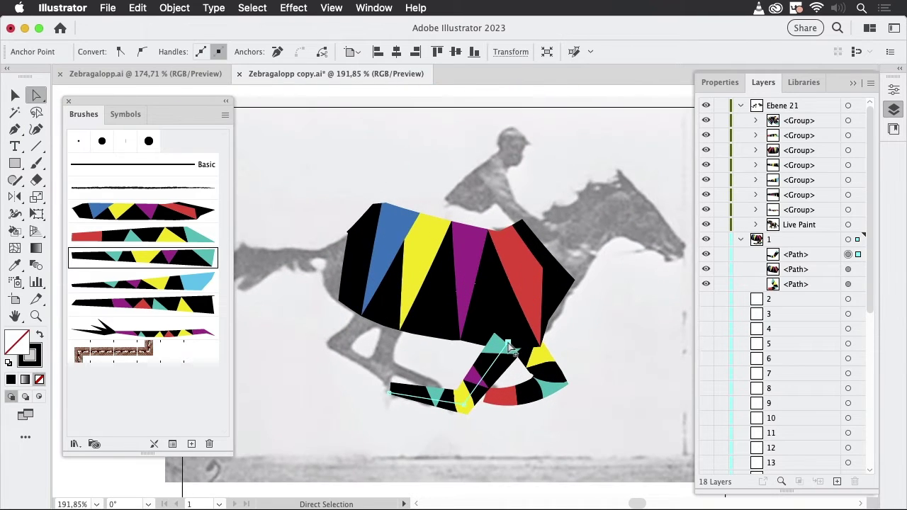
{"action": "mouse_move", "coordinate": [508, 343]}
{"action": "left_mouse_down"}
{"action": "mouse_move", "coordinate": [502, 352]}
{"action": "mouse_move", "coordinate": [507, 340]}
{"action": "mouse_move", "coordinate": [515, 344]}
{"action": "mouse_move", "coordinate": [510, 338]}
{"action": "left_mouse_up"}
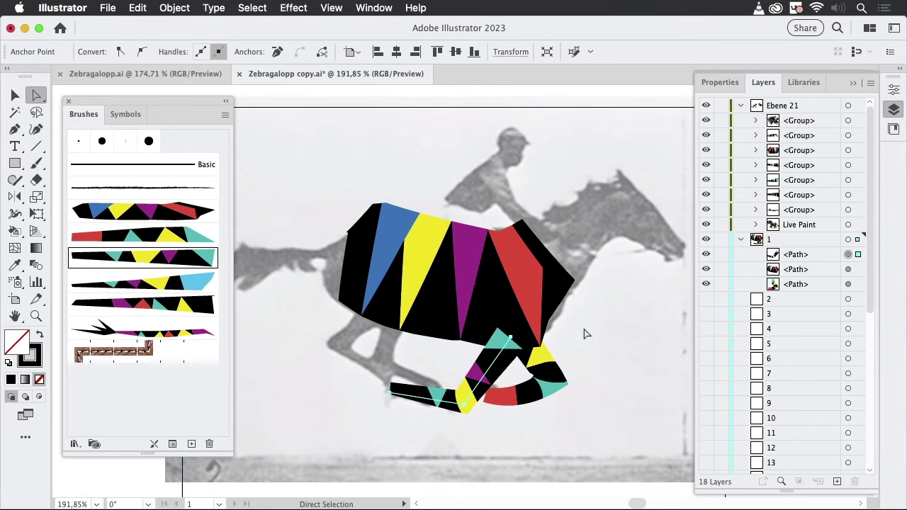
{"action": "left_click_drag", "start_coordinate": [602, 287], "coordinate": [481, 352]}
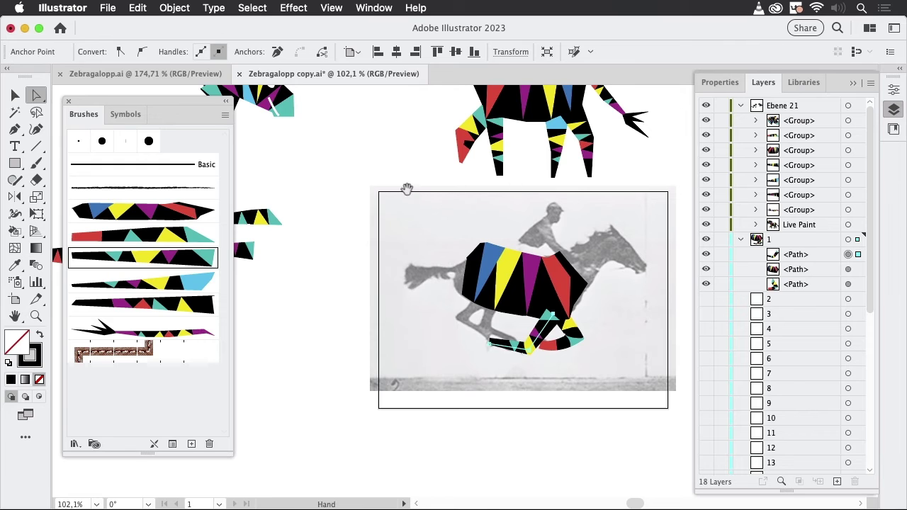
{"action": "scroll", "coordinate": [404, 189], "scroll_direction": "up", "scroll_amount": 2}
{"action": "left_click", "coordinate": [16, 95]}
{"action": "left_click", "coordinate": [475, 245]}
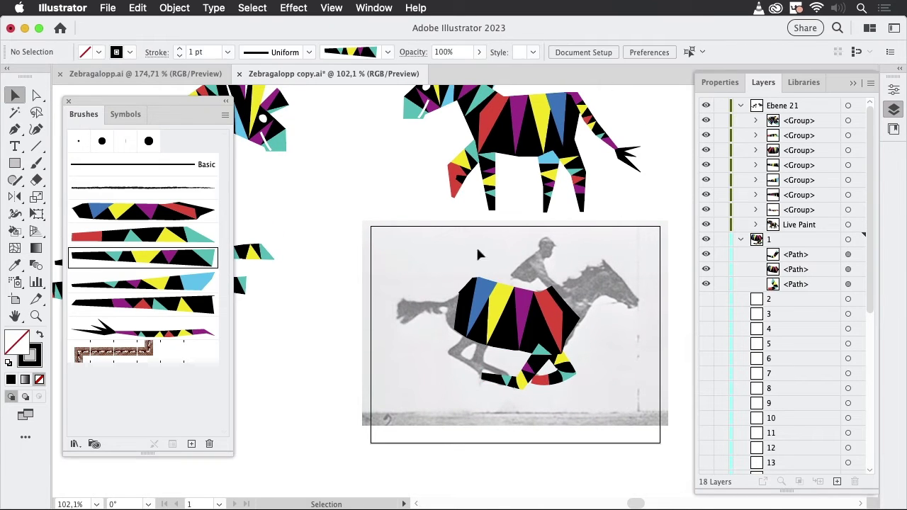
Move the body up off the horse, draw a path along one hind leg from hoof to thigh, and apply the blue-topped hind leg brush.
{"action": "mouse_move", "coordinate": [495, 311]}
{"action": "left_mouse_down"}
{"action": "mouse_move", "coordinate": [515, 293]}
{"action": "mouse_move", "coordinate": [521, 272]}
{"action": "left_mouse_up"}
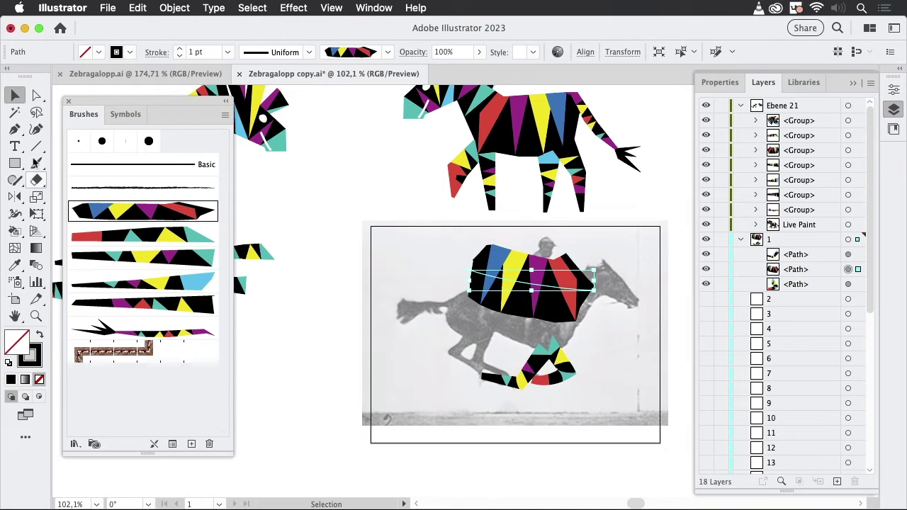
{"action": "left_click", "coordinate": [14, 129]}
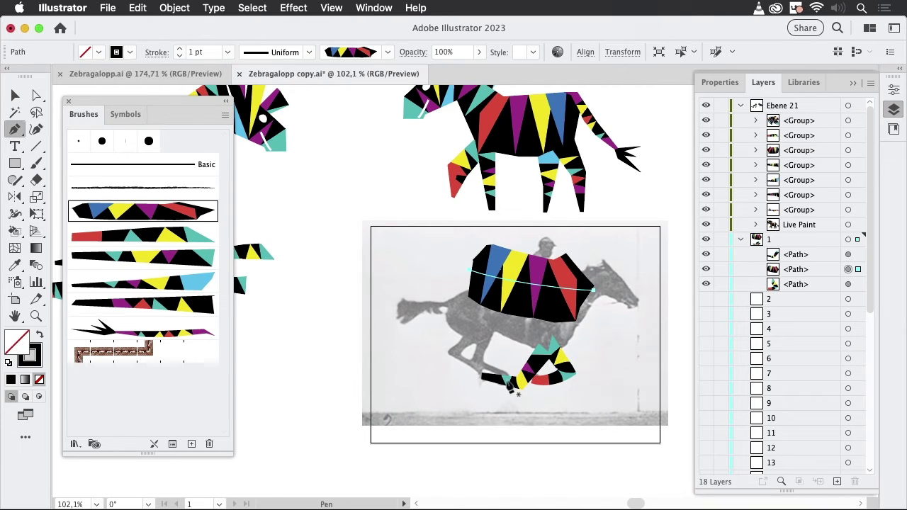
{"action": "left_click", "coordinate": [507, 376]}
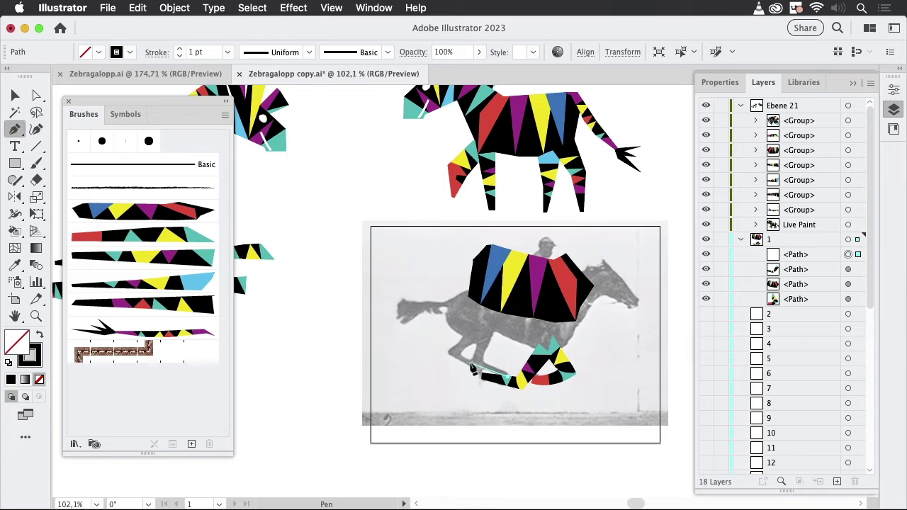
{"action": "left_click", "coordinate": [472, 363]}
{"action": "left_click", "coordinate": [489, 320]}
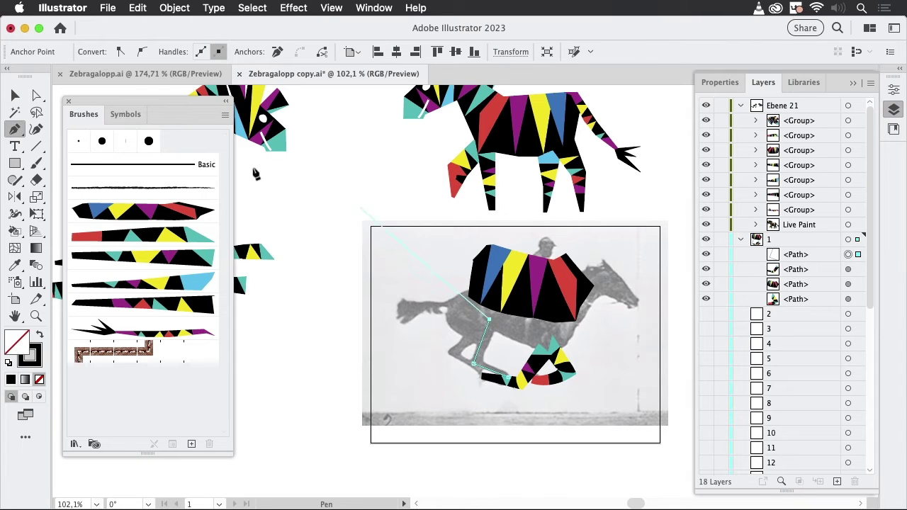
{"action": "left_click", "coordinate": [15, 95]}
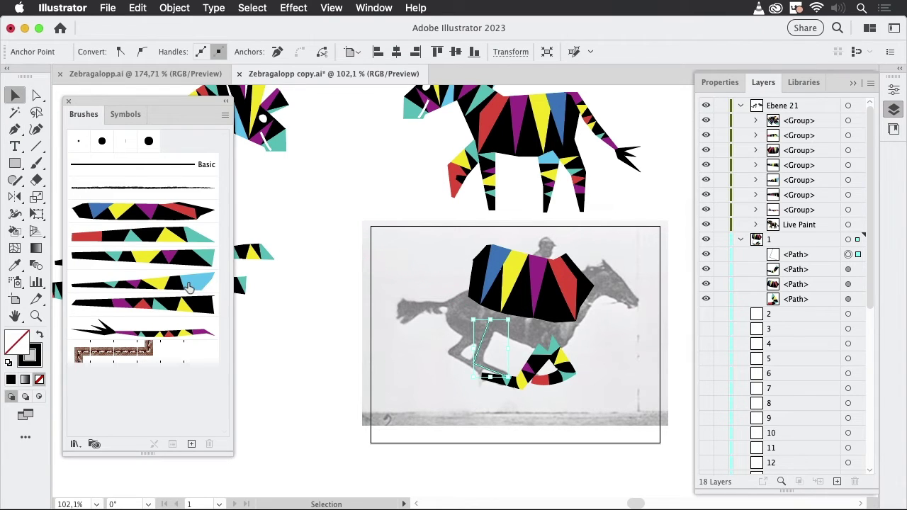
{"action": "left_click", "coordinate": [196, 286]}
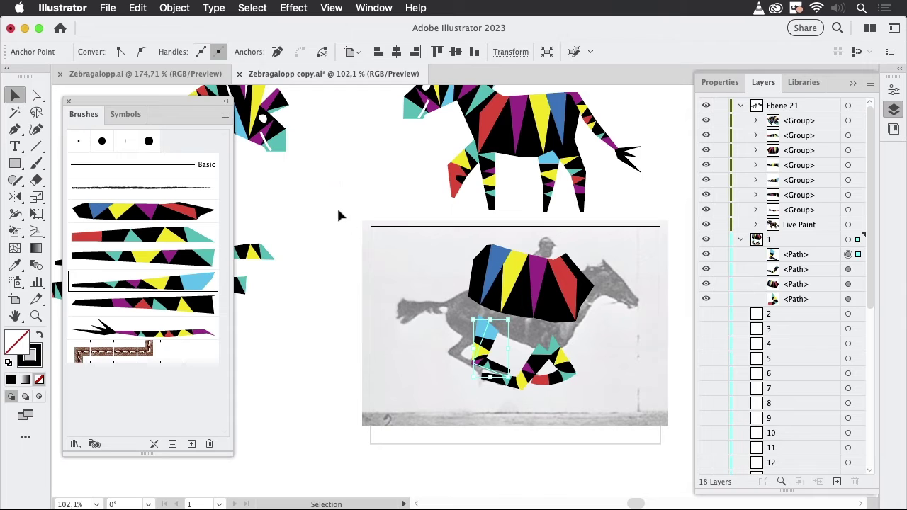
Reorder layer 1 so the body path is on top and the blue-topped hind leg lies below the teal-topped front leg, then deselect.
{"action": "left_click", "coordinate": [396, 320]}
{"action": "left_click", "coordinate": [522, 356]}
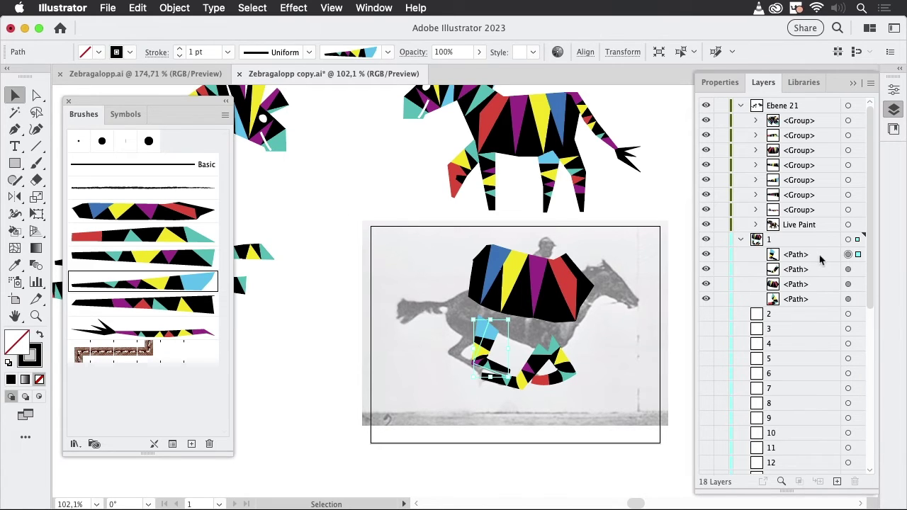
{"action": "left_click_drag", "start_coordinate": [819, 255], "coordinate": [840, 275]}
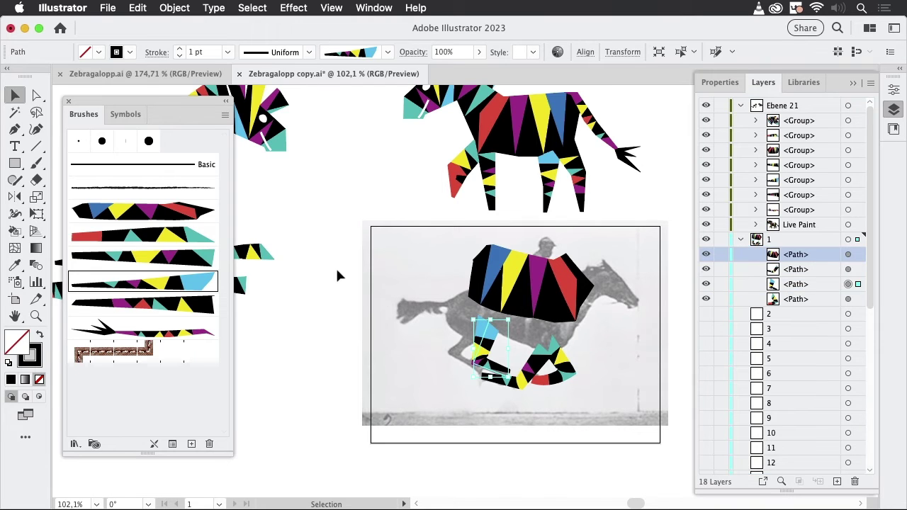
{"action": "left_click", "coordinate": [300, 271]}
Draw a path along the horse's other hind leg from hoof to thigh, apply the black-topped hind leg brush, and ready the Paintbrush.
{"action": "left_click", "coordinate": [14, 130]}
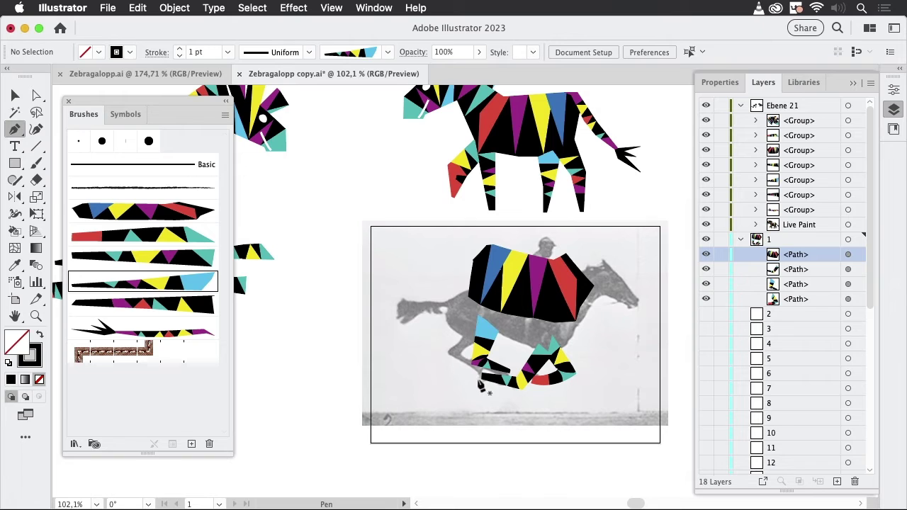
{"action": "left_click", "coordinate": [450, 358]}
{"action": "left_click", "coordinate": [448, 354]}
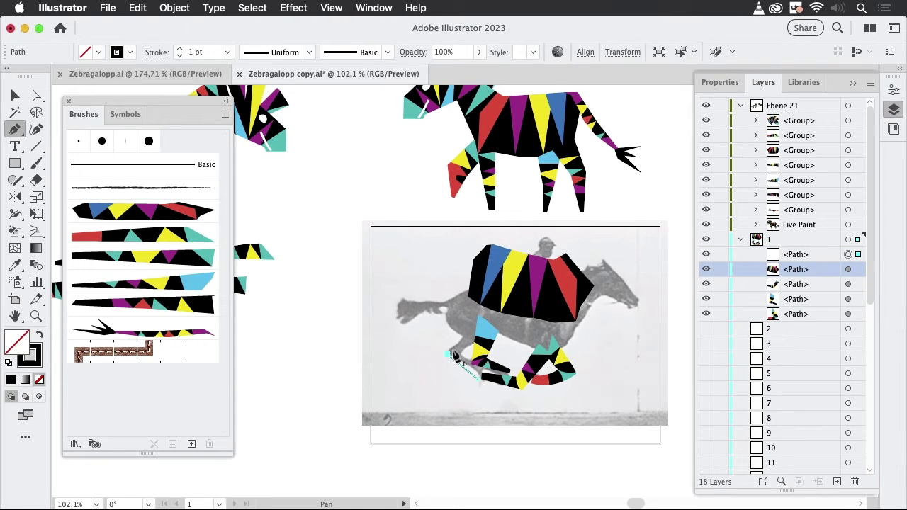
{"action": "left_click", "coordinate": [477, 327]}
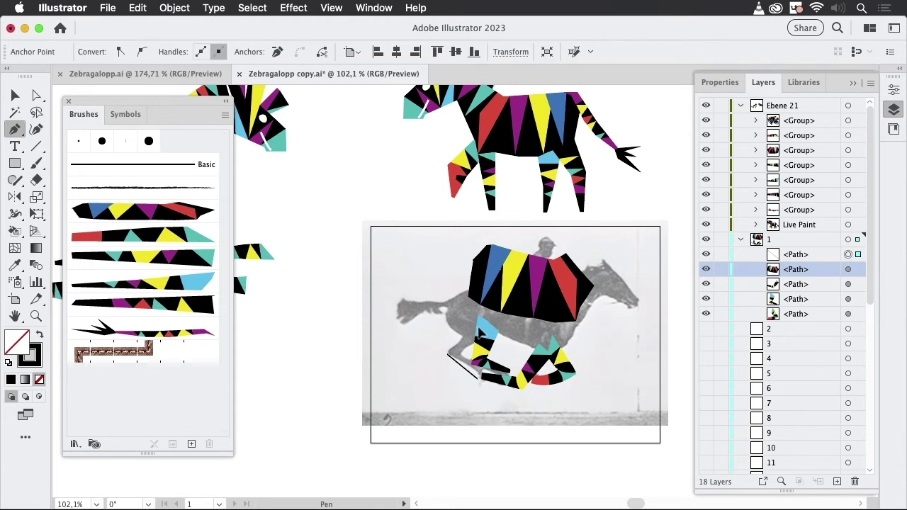
{"action": "left_click", "coordinate": [173, 307]}
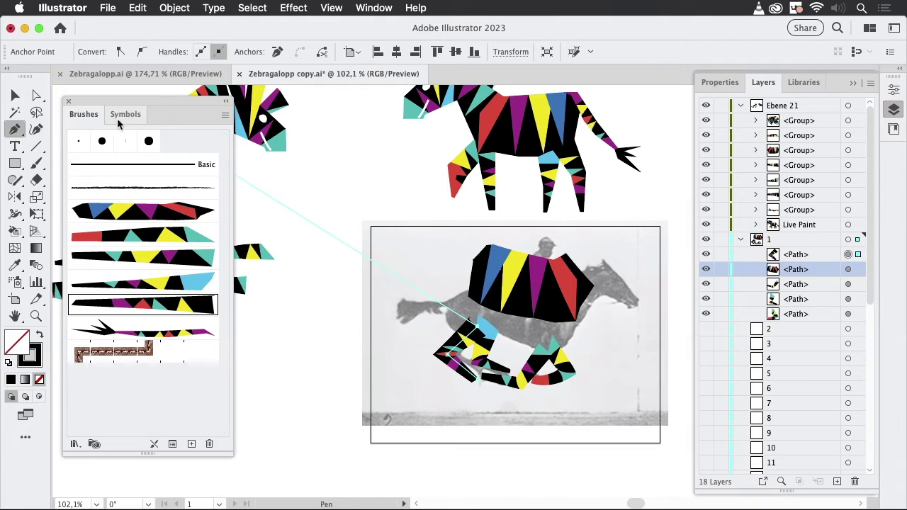
{"action": "left_click", "coordinate": [12, 95]}
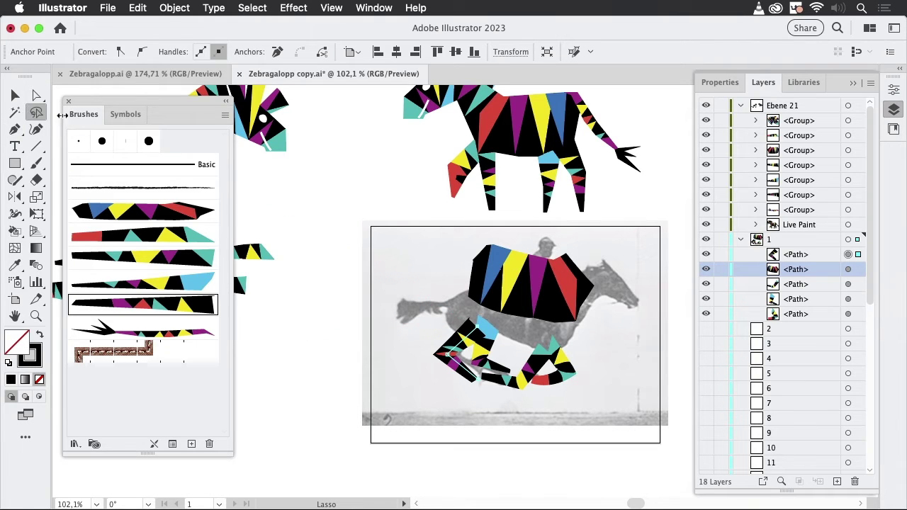
{"action": "left_click", "coordinate": [38, 164]}
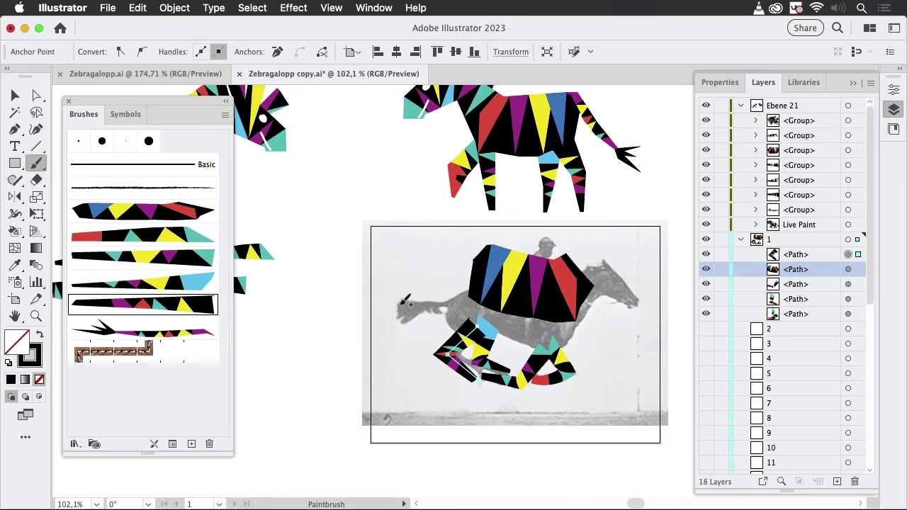
{"action": "left_click_drag", "start_coordinate": [390, 303], "coordinate": [466, 285]}
{"action": "key", "text": "super"}
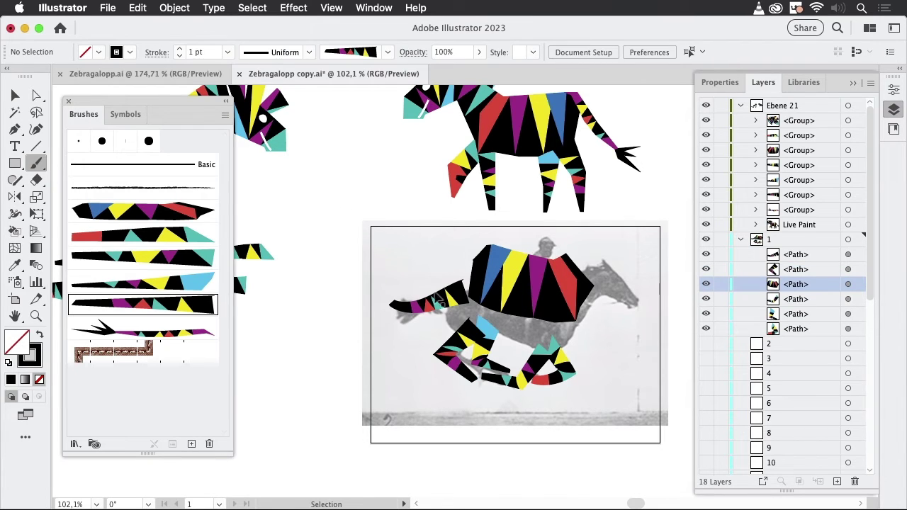
{"action": "key", "text": "super+z"}
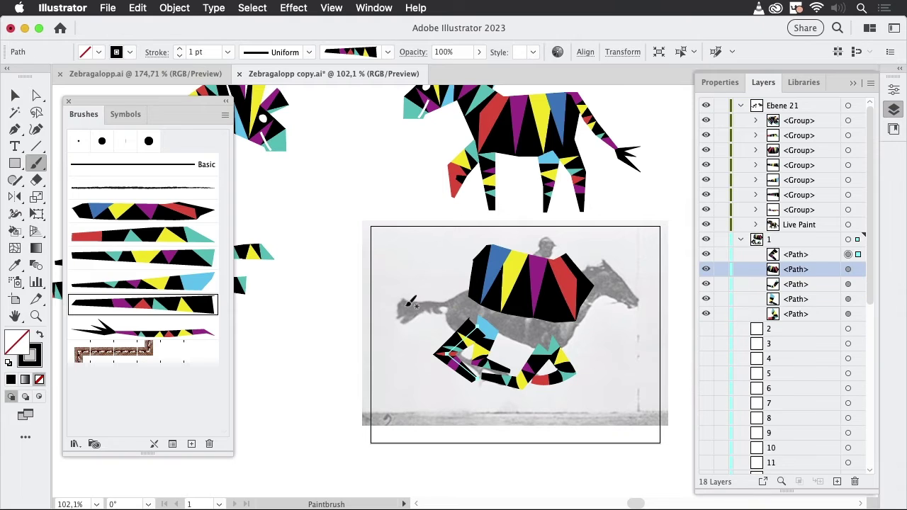
Paint a freehand stroke along the horse's tail to the rump, apply the tail brush with the black tuft, and deselect it.
{"action": "key", "text": "super+shift+z"}
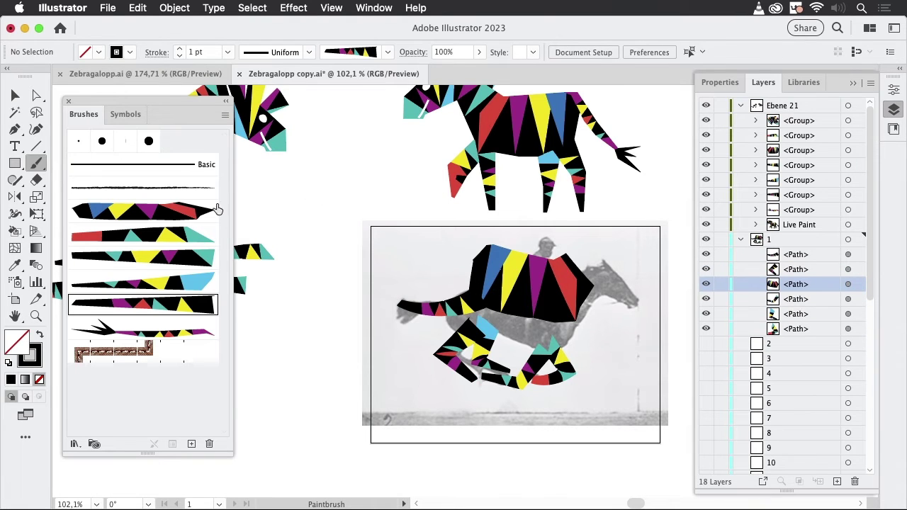
{"action": "left_click", "coordinate": [195, 330]}
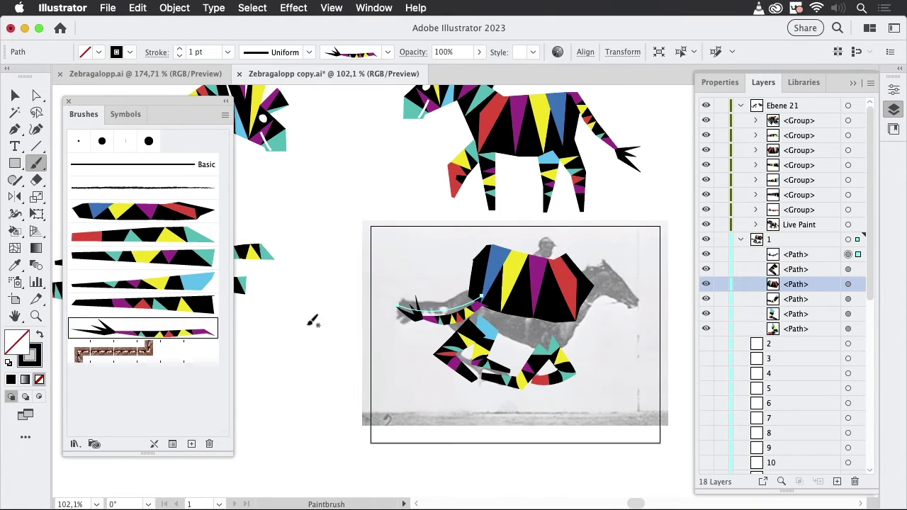
{"action": "left_click", "coordinate": [14, 97]}
{"action": "left_click", "coordinate": [269, 228]}
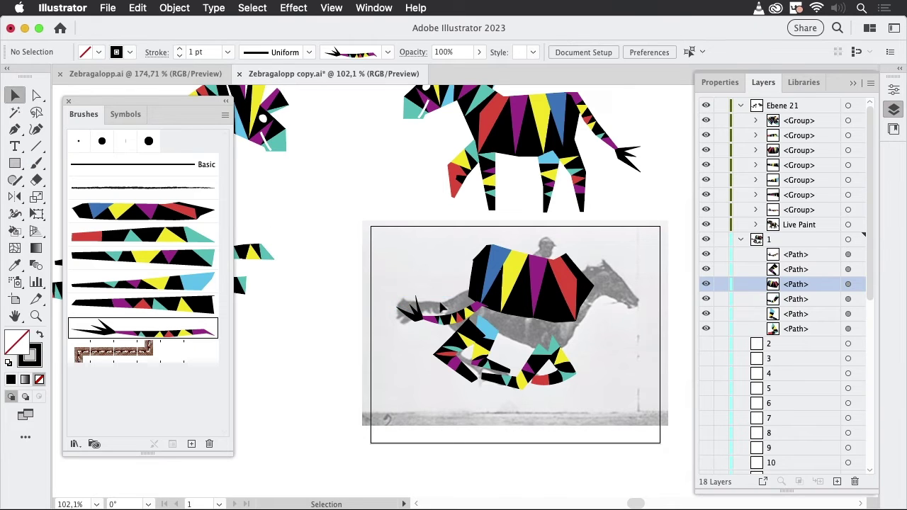
Move the tail up and back to meet the rump, and move the body back down onto the horse's torso.
{"action": "left_click_drag", "start_coordinate": [451, 318], "coordinate": [441, 306]}
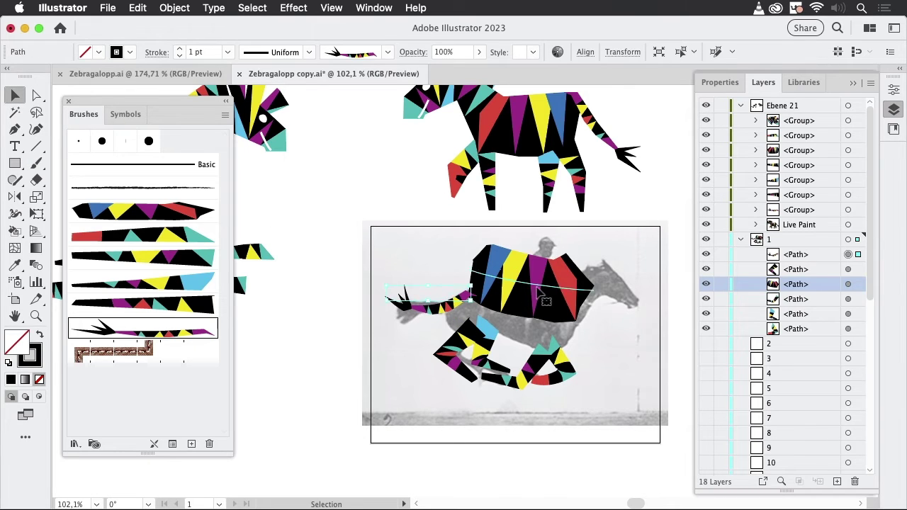
{"action": "left_click_drag", "start_coordinate": [559, 285], "coordinate": [549, 314]}
{"action": "left_click_drag", "start_coordinate": [440, 306], "coordinate": [418, 308]}
{"action": "left_click_drag", "start_coordinate": [532, 306], "coordinate": [524, 314]}
Place the body path above the tail path in layer 1 and extend the tail's tuft end slightly outward, then deselect everything.
{"action": "left_click_drag", "start_coordinate": [824, 282], "coordinate": [822, 250]}
{"action": "mouse_move", "coordinate": [424, 305]}
{"action": "left_mouse_down"}
{"action": "mouse_move", "coordinate": [444, 296]}
{"action": "mouse_move", "coordinate": [450, 307]}
{"action": "left_mouse_up"}
{"action": "key", "text": "a"}
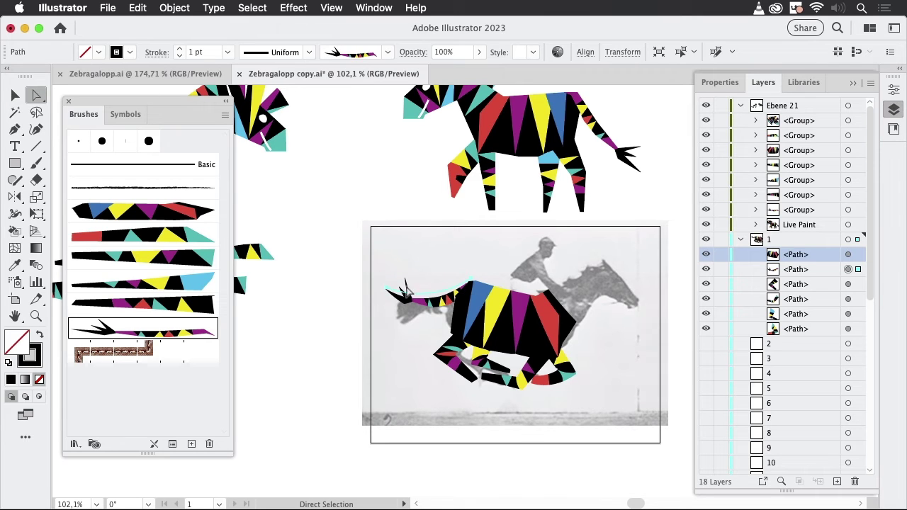
{"action": "left_click_drag", "start_coordinate": [387, 289], "coordinate": [381, 285]}
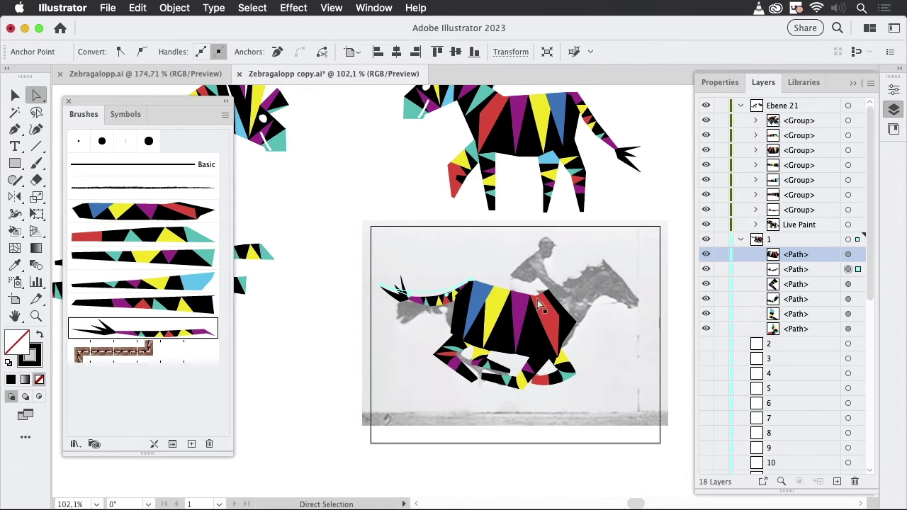
{"action": "left_click", "coordinate": [514, 313]}
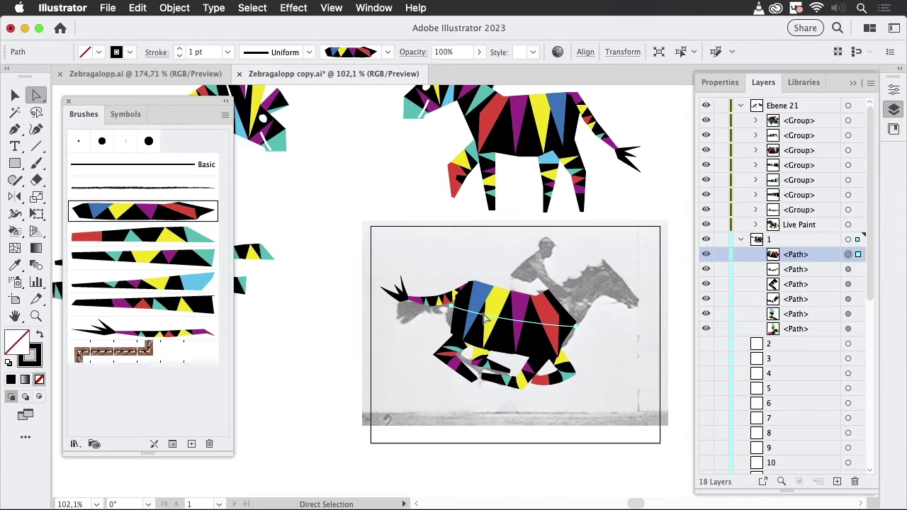
{"action": "left_click", "coordinate": [618, 350]}
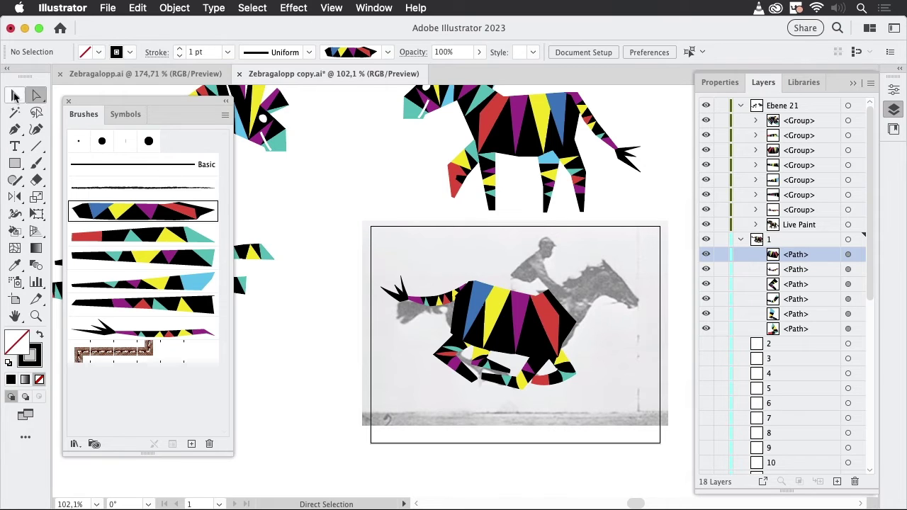
Shift the black-topped hind leg slightly backward, toward the tail side.
{"action": "left_click", "coordinate": [14, 94]}
{"action": "left_click_drag", "start_coordinate": [452, 361], "coordinate": [413, 395]}
{"action": "key", "text": "space"}
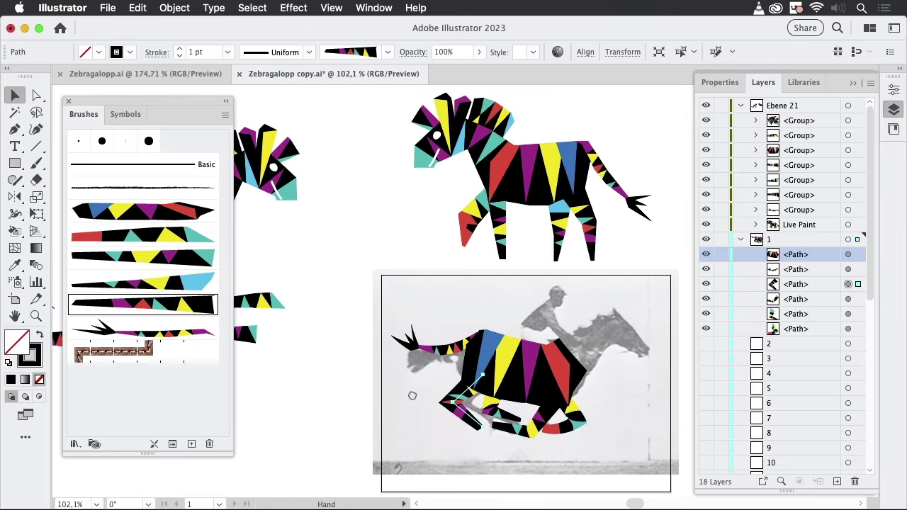
Place a copy of the right-facing zebra head over the reference horse's head and deselect it.
{"action": "left_click_drag", "start_coordinate": [268, 190], "coordinate": [629, 347]}
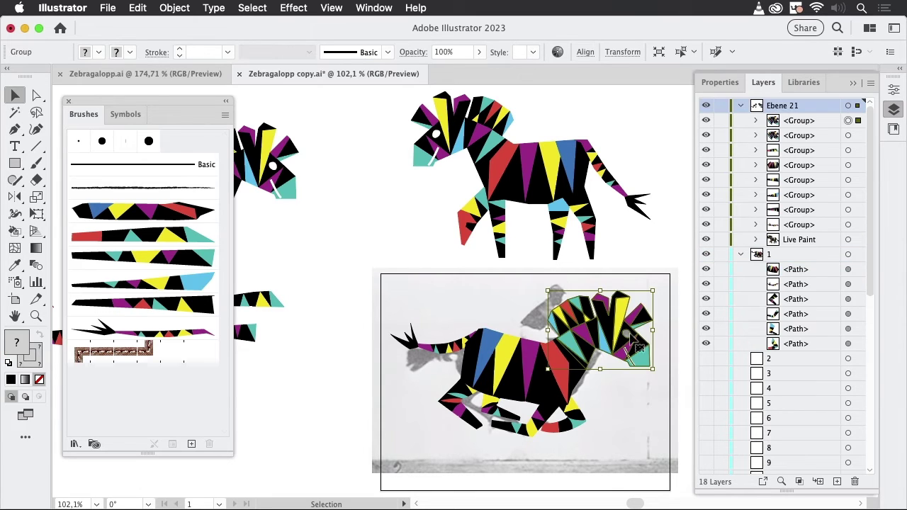
{"action": "scroll", "coordinate": [638, 305], "scroll_direction": "down", "scroll_amount": 3}
{"action": "scroll", "coordinate": [637, 305], "scroll_direction": "right", "scroll_amount": 2}
{"action": "left_click", "coordinate": [656, 280]}
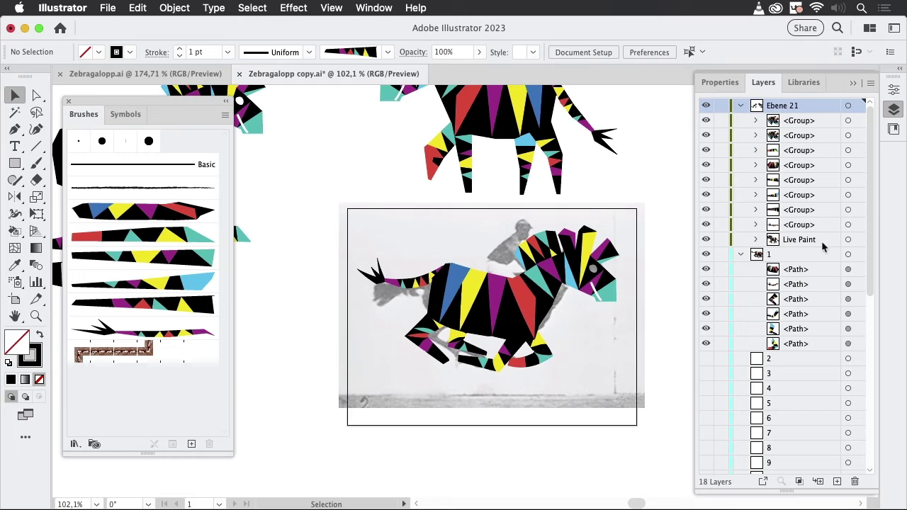
Move the copied head group from layer Ebene 21 into layer 1 above the body path, deselect the artwork and highlight the group's entry.
{"action": "left_click", "coordinate": [620, 280]}
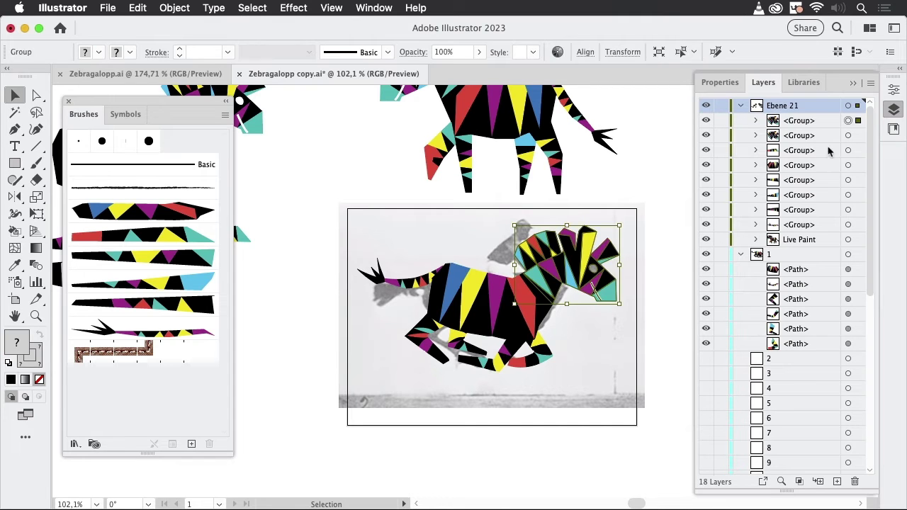
{"action": "left_click_drag", "start_coordinate": [822, 124], "coordinate": [826, 276]}
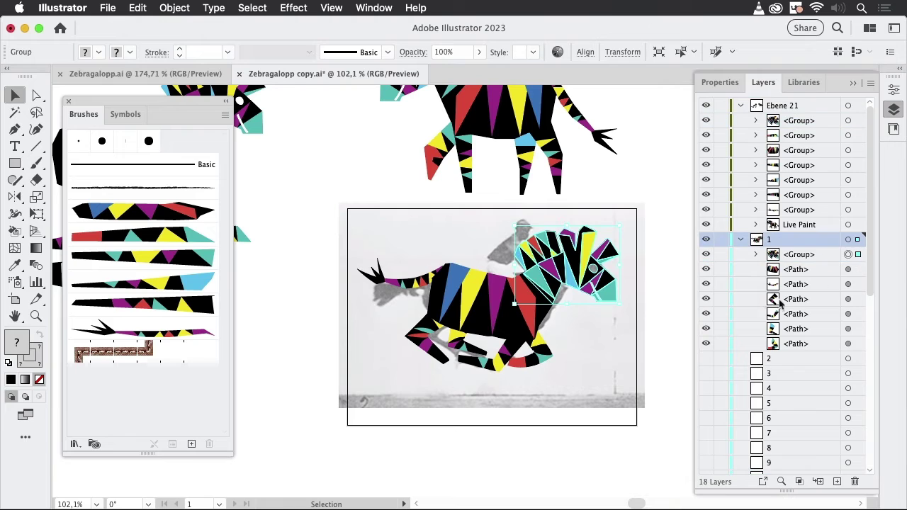
{"action": "left_click", "coordinate": [663, 290]}
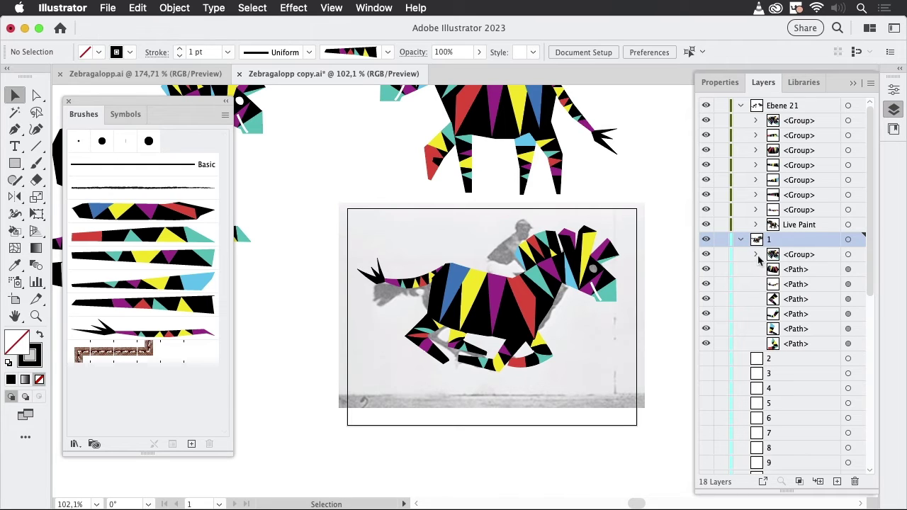
{"action": "left_click", "coordinate": [824, 256]}
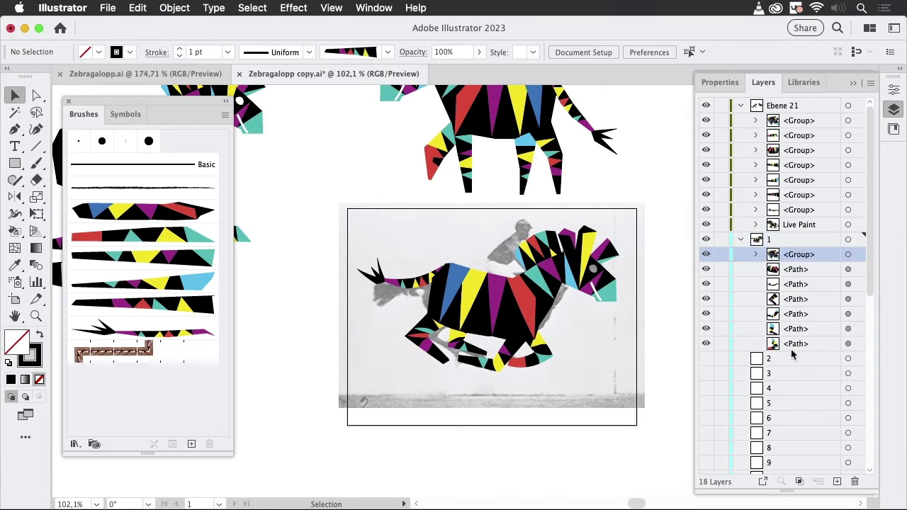
Duplicate the head group and all six paths of layer 1 into layer 2, and hide layer 1 so that layer 2 shows.
{"action": "scroll", "coordinate": [793, 354], "scroll_direction": "down", "scroll_amount": 2}
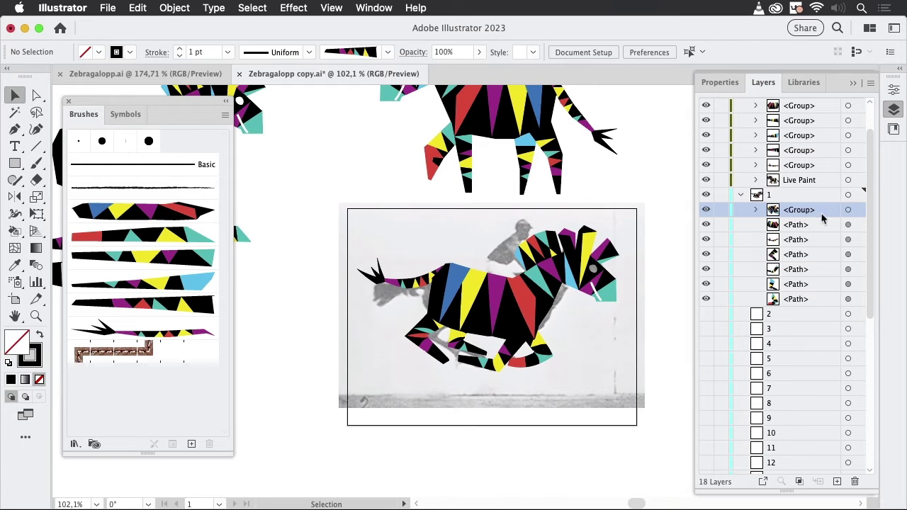
{"action": "left_click", "coordinate": [818, 299], "text": "shift"}
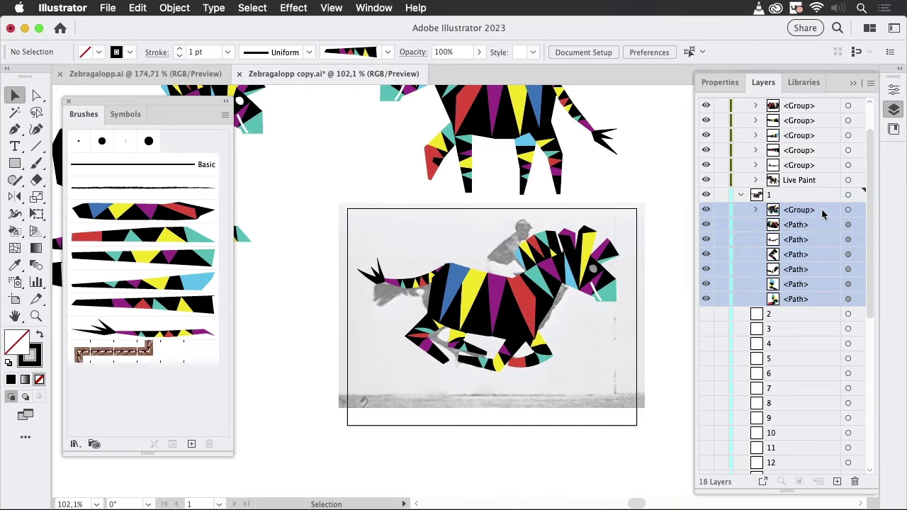
{"action": "left_click_drag", "start_coordinate": [822, 214], "coordinate": [797, 314]}
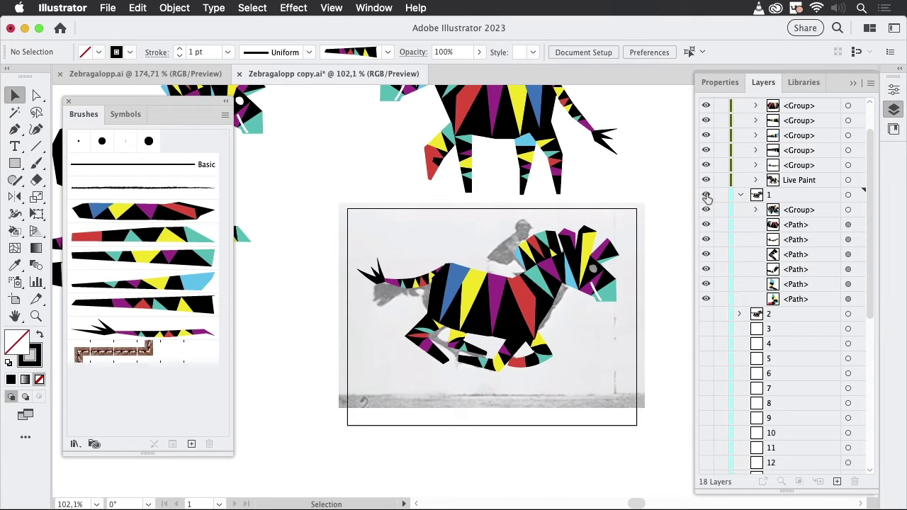
{"action": "left_click", "coordinate": [706, 195]}
{"action": "left_click", "coordinate": [707, 315]}
Unlock the reference layer Ebene 1, show its sublayer Ebene 2, and lock Ebene 1 again.
{"action": "scroll", "coordinate": [800, 407], "scroll_direction": "down", "scroll_amount": 10}
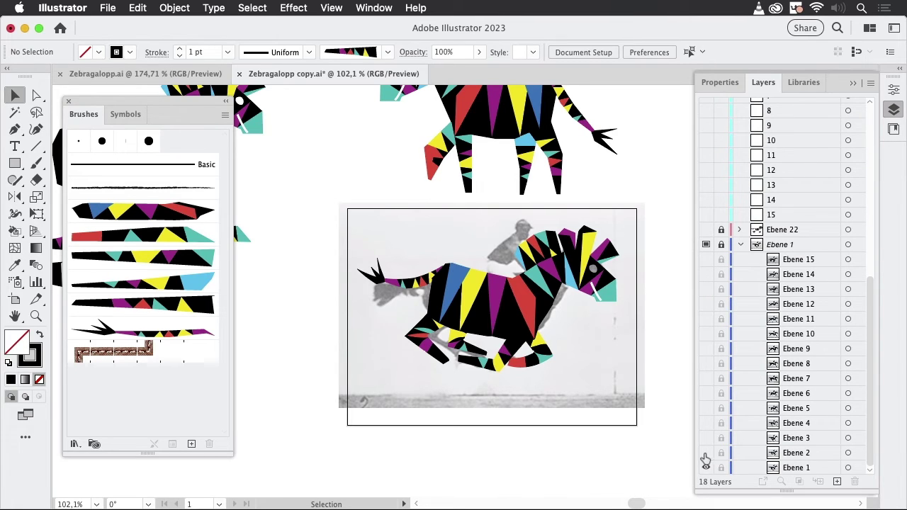
{"action": "left_click", "coordinate": [707, 453]}
{"action": "left_click", "coordinate": [722, 246]}
{"action": "left_click", "coordinate": [706, 453]}
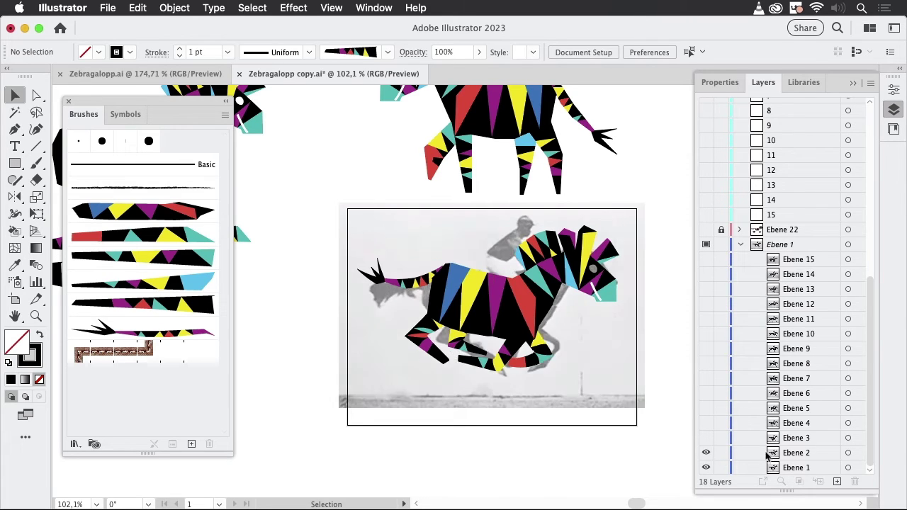
{"action": "left_click", "coordinate": [721, 245]}
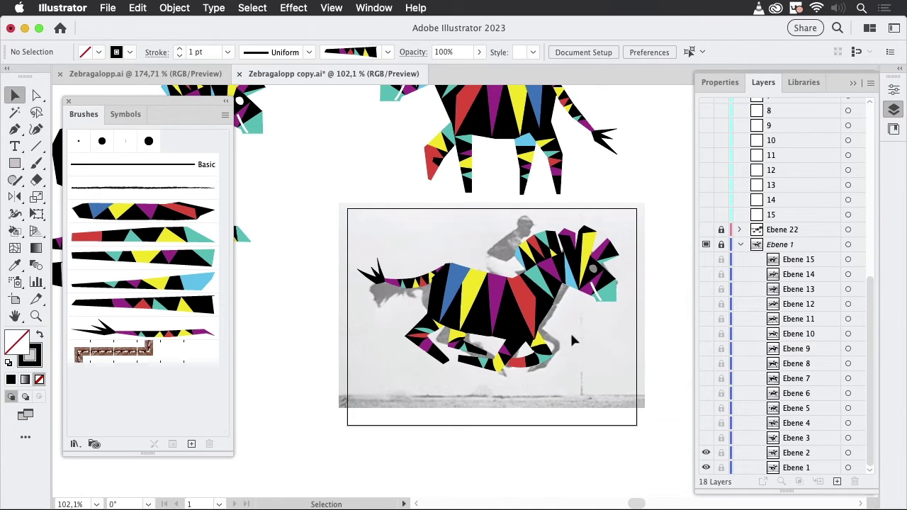
Rotate the red-hoofed foreleg forward so it follows the reference horse's leading foreleg.
{"action": "left_click_drag", "start_coordinate": [550, 309], "coordinate": [564, 347]}
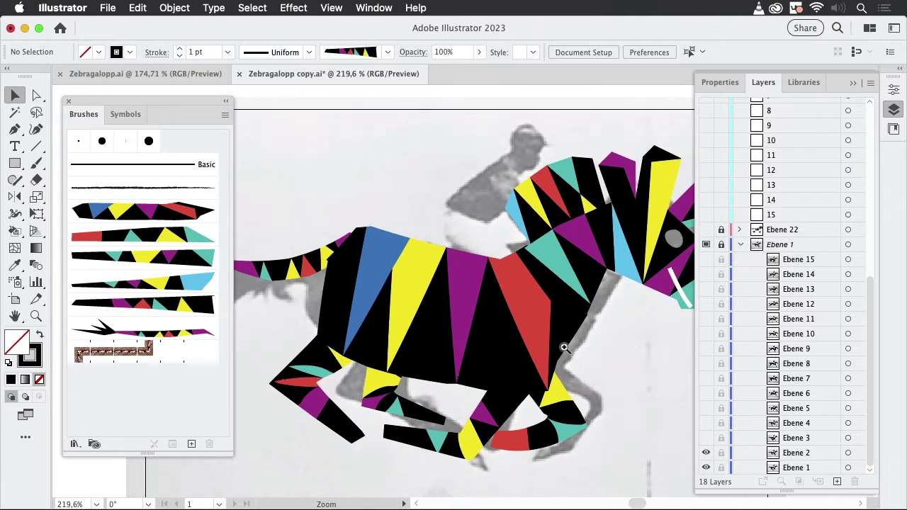
{"action": "scroll", "coordinate": [564, 347], "scroll_direction": "down", "scroll_amount": 2}
{"action": "left_click", "coordinate": [569, 404]}
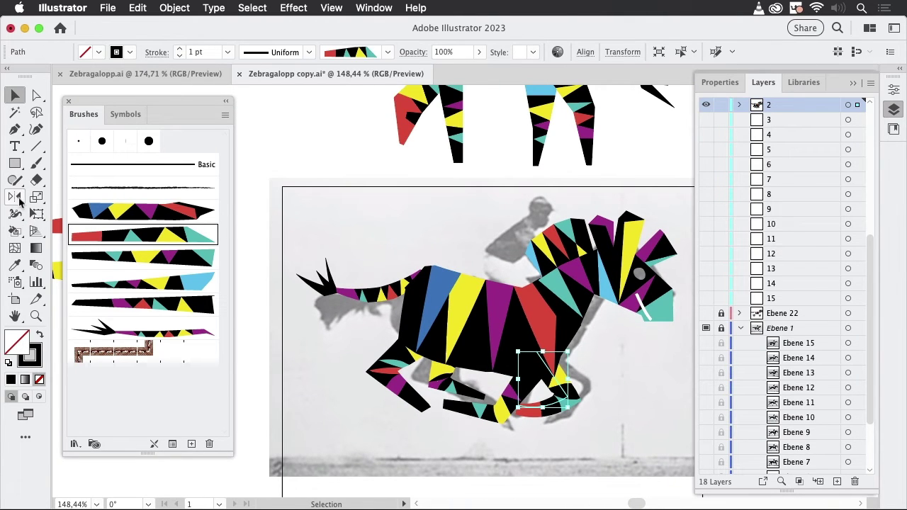
{"action": "left_click_drag", "start_coordinate": [20, 202], "coordinate": [61, 194]}
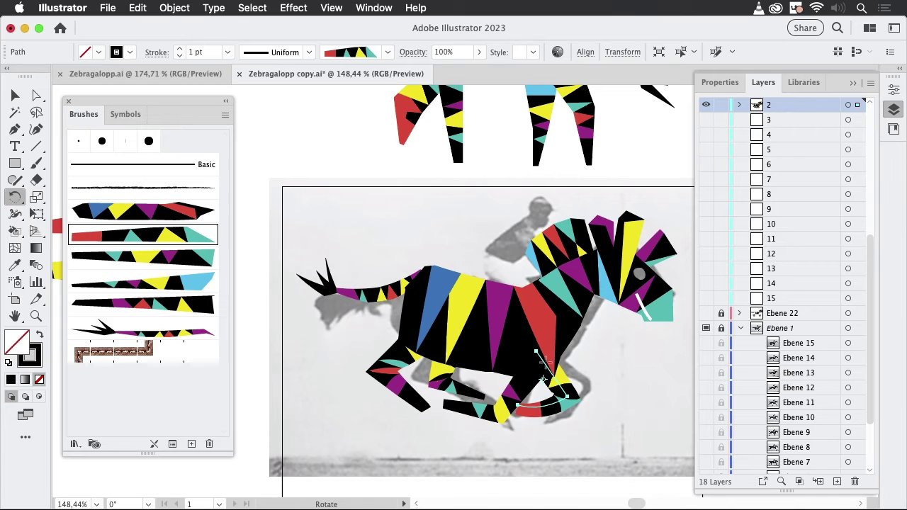
{"action": "left_click_drag", "start_coordinate": [606, 390], "coordinate": [618, 359]}
Rotate the black-hoofed foreleg slightly forward and down around a pivot near its shoulder.
{"action": "left_click", "coordinate": [520, 388], "text": "super"}
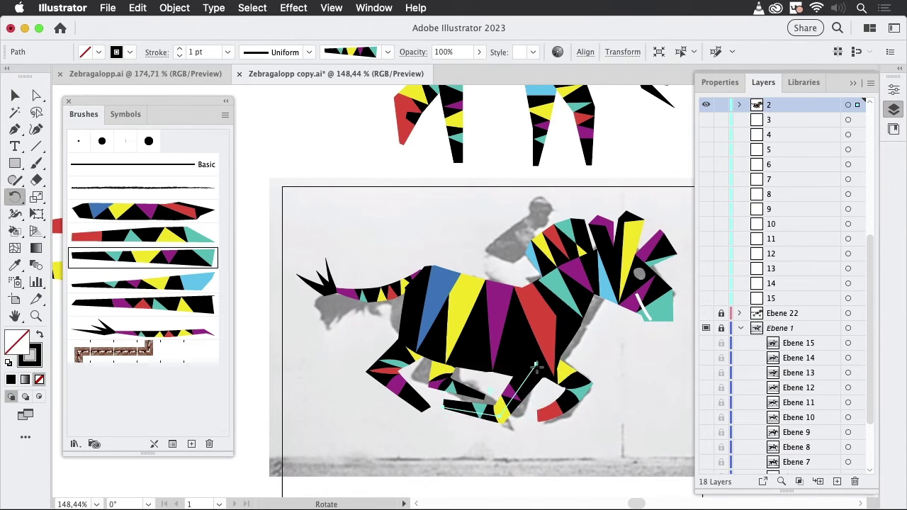
{"action": "left_click", "coordinate": [527, 370]}
{"action": "left_click_drag", "start_coordinate": [538, 416], "coordinate": [535, 392]}
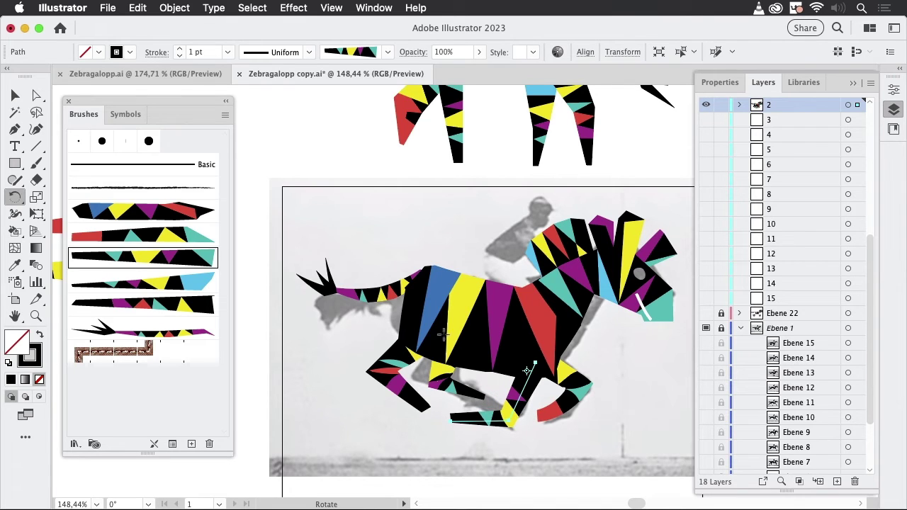
{"action": "left_click", "coordinate": [15, 95]}
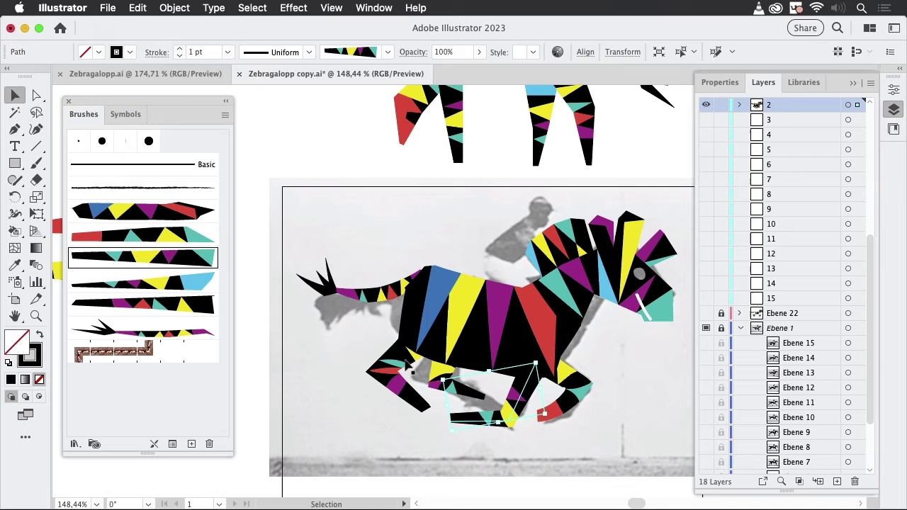
{"action": "left_click", "coordinate": [522, 461]}
{"action": "left_click_drag", "start_coordinate": [526, 398], "coordinate": [540, 433]}
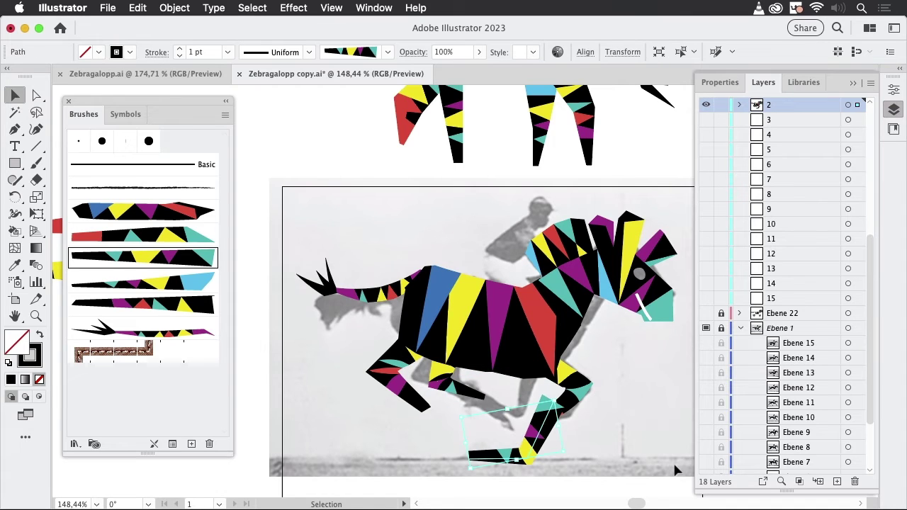
{"action": "key", "text": "cmd+z"}
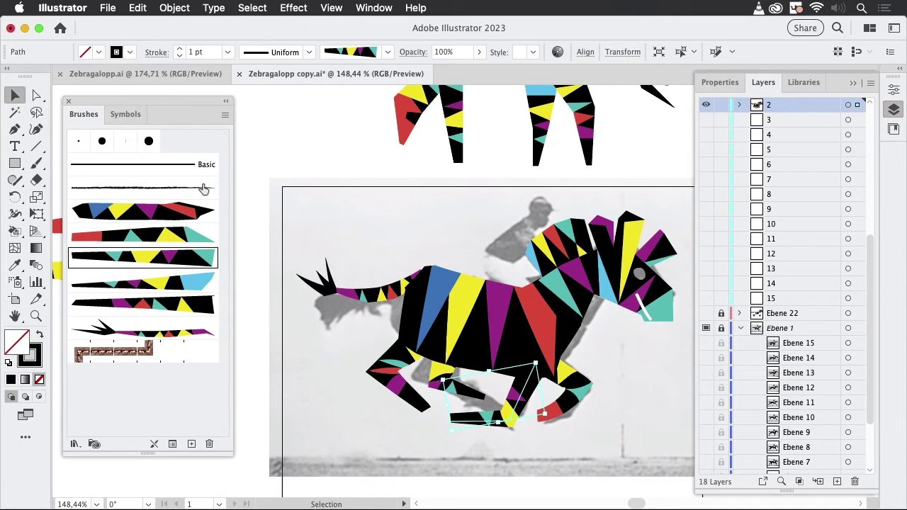
Raise the hoof-end anchor point of the black-hoofed foreleg to match the reference, then deselect the path.
{"action": "left_click", "coordinate": [37, 95]}
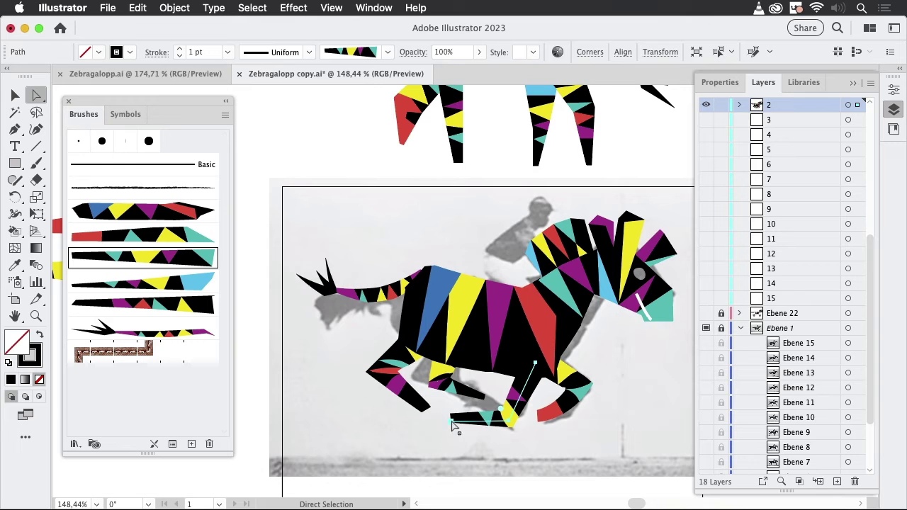
{"action": "left_click_drag", "start_coordinate": [451, 421], "coordinate": [455, 401]}
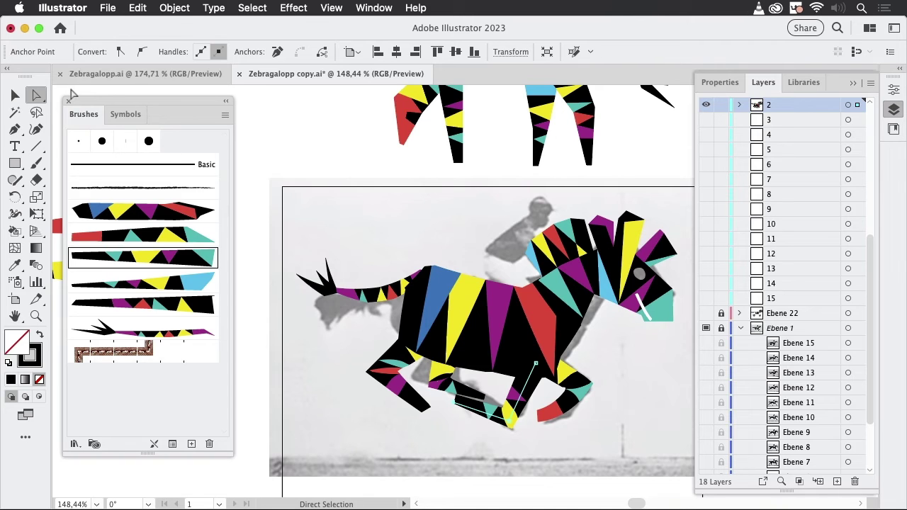
{"action": "left_click", "coordinate": [15, 94]}
{"action": "left_click", "coordinate": [310, 373]}
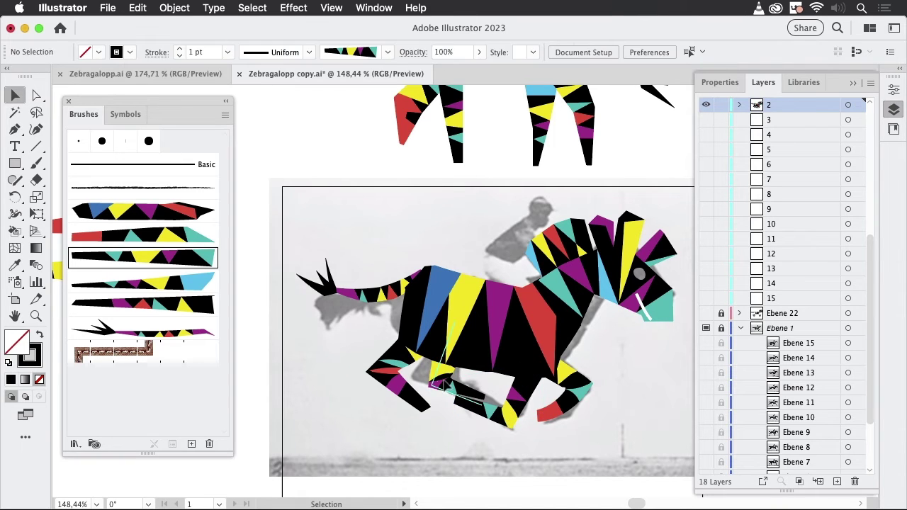
Rotate the hind leg nearer the belly back toward the tail and deselect it.
{"action": "left_click", "coordinate": [444, 385]}
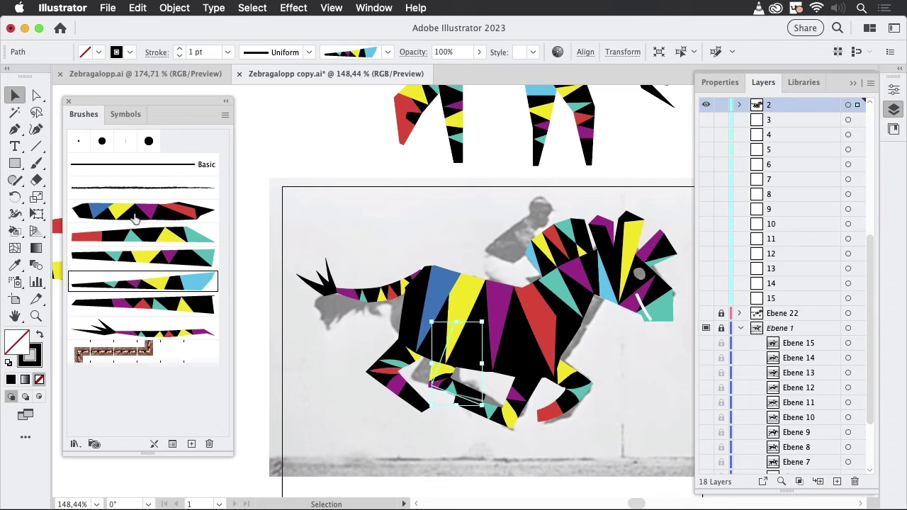
{"action": "left_click", "coordinate": [15, 196]}
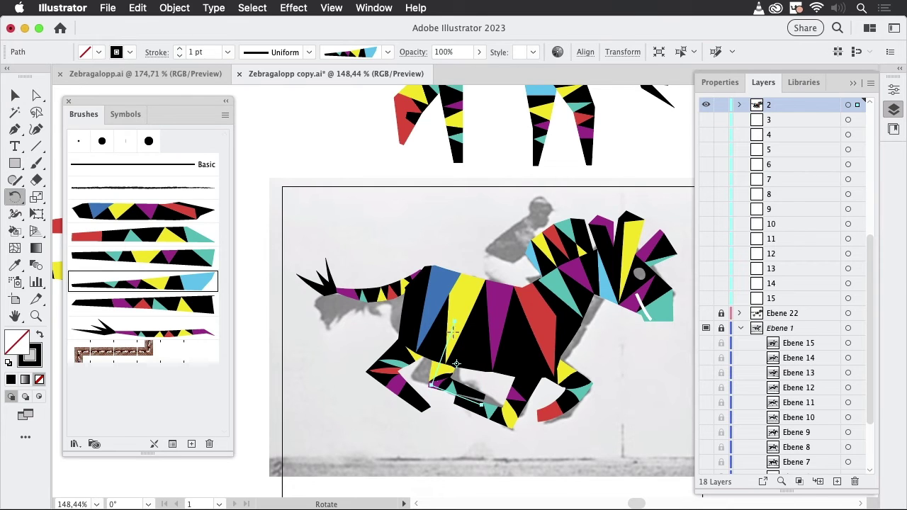
{"action": "left_click_drag", "start_coordinate": [496, 337], "coordinate": [514, 354]}
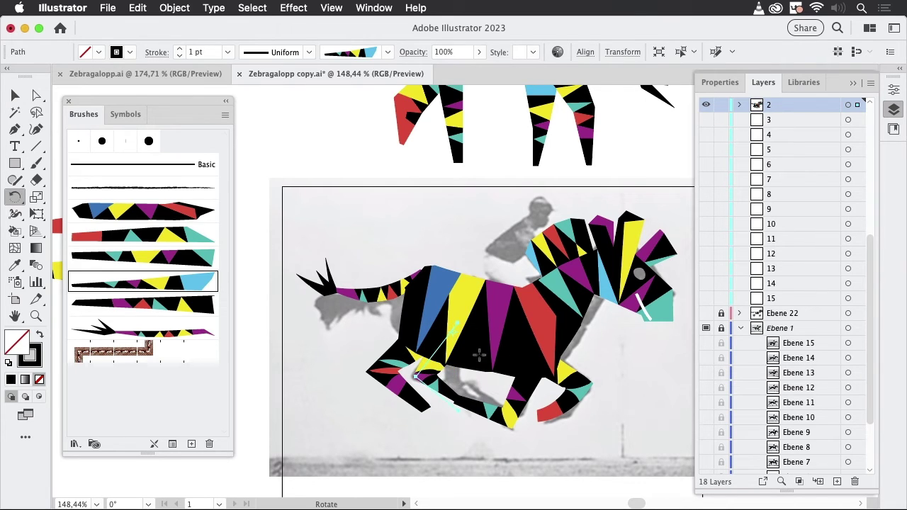
{"action": "left_click", "coordinate": [15, 95]}
{"action": "left_click", "coordinate": [388, 208]}
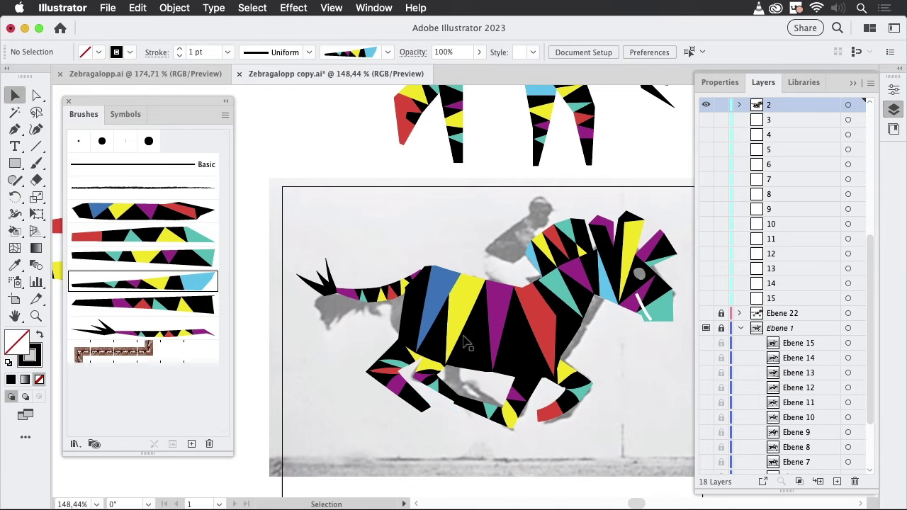
{"action": "double_click", "coordinate": [400, 401]}
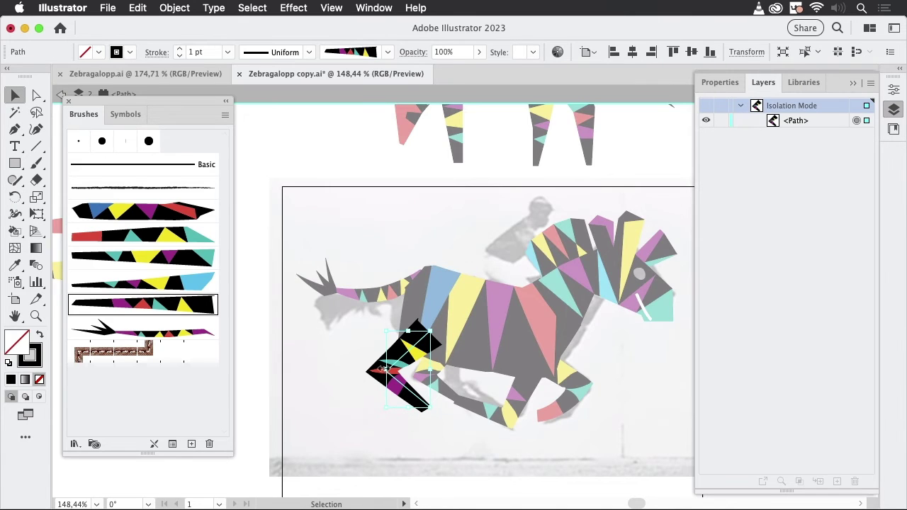
{"action": "double_click", "coordinate": [352, 408]}
{"action": "left_click_drag", "start_coordinate": [390, 377], "coordinate": [303, 373]}
{"action": "key", "text": "super+z"}
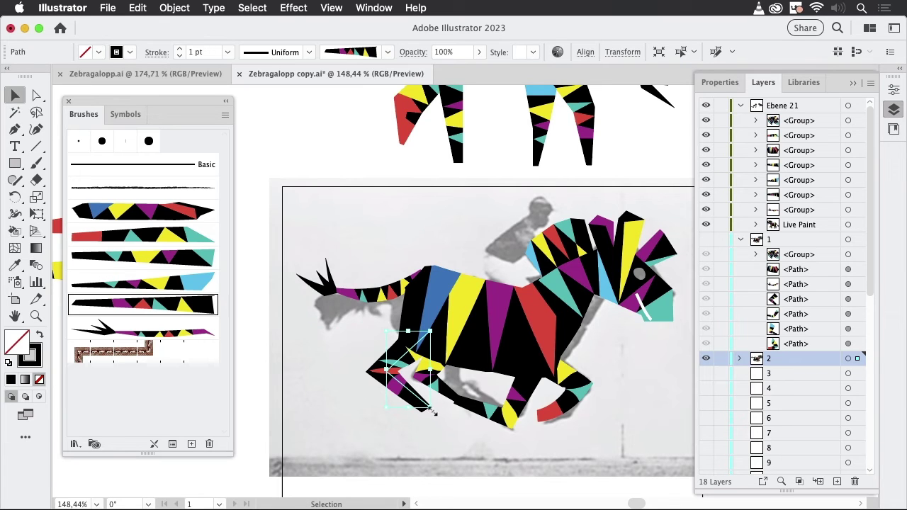
Rotate the hind leg nearer the belly forward around a pivot on its upper thigh.
{"action": "left_click", "coordinate": [440, 391]}
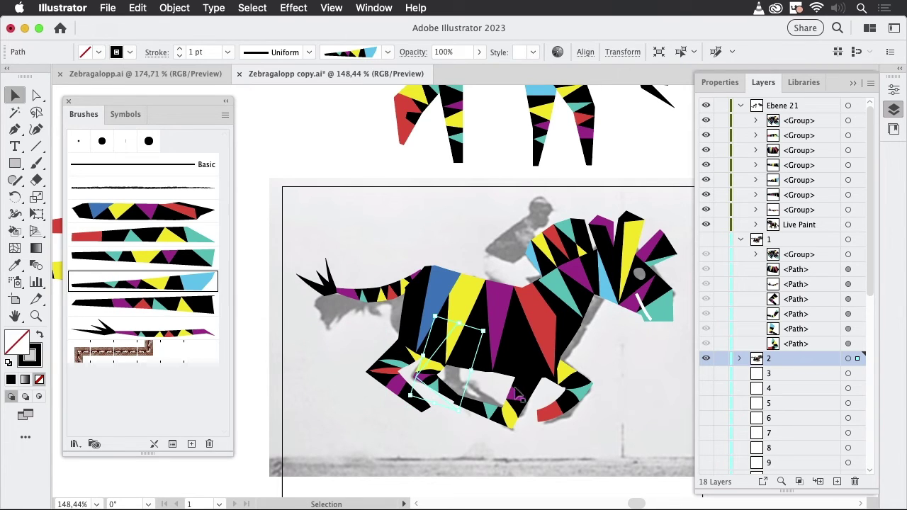
{"action": "left_click", "coordinate": [15, 196]}
{"action": "left_click", "coordinate": [448, 338]}
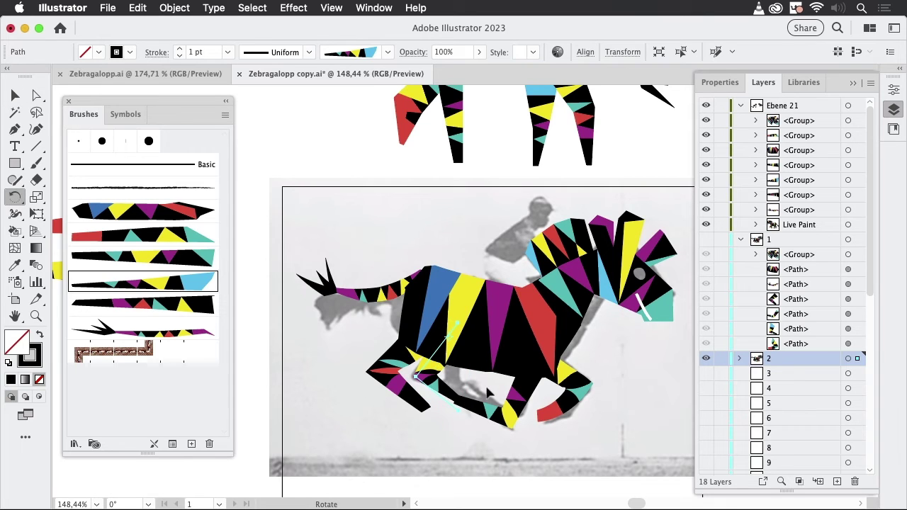
{"action": "left_click_drag", "start_coordinate": [493, 389], "coordinate": [517, 377]}
{"action": "key", "text": "v"}
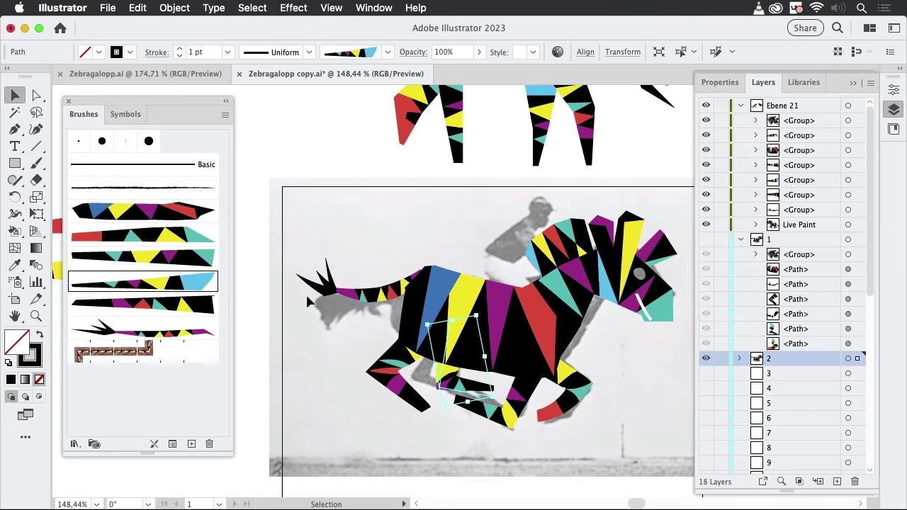
Rotate the black-topped hind leg forward under the belly around a pivot at the hip.
{"action": "left_click", "coordinate": [400, 371]}
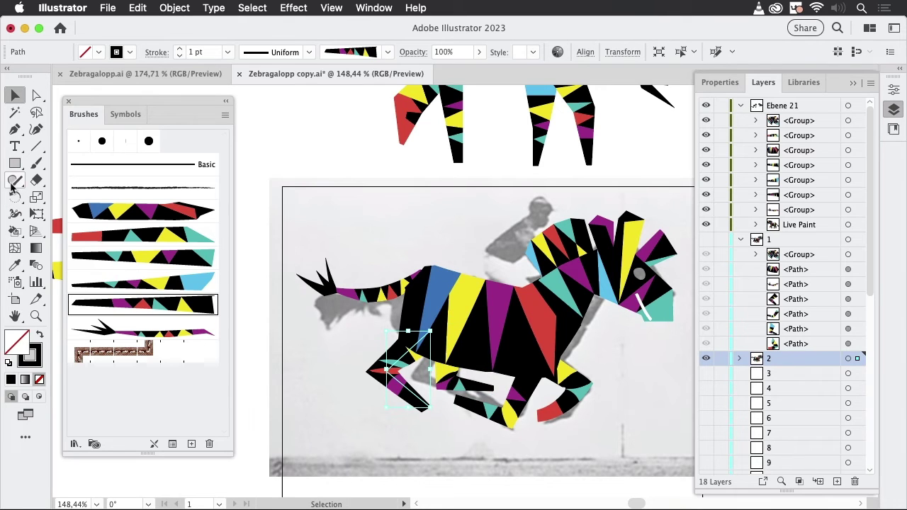
{"action": "left_click", "coordinate": [14, 197]}
{"action": "left_click", "coordinate": [438, 328]}
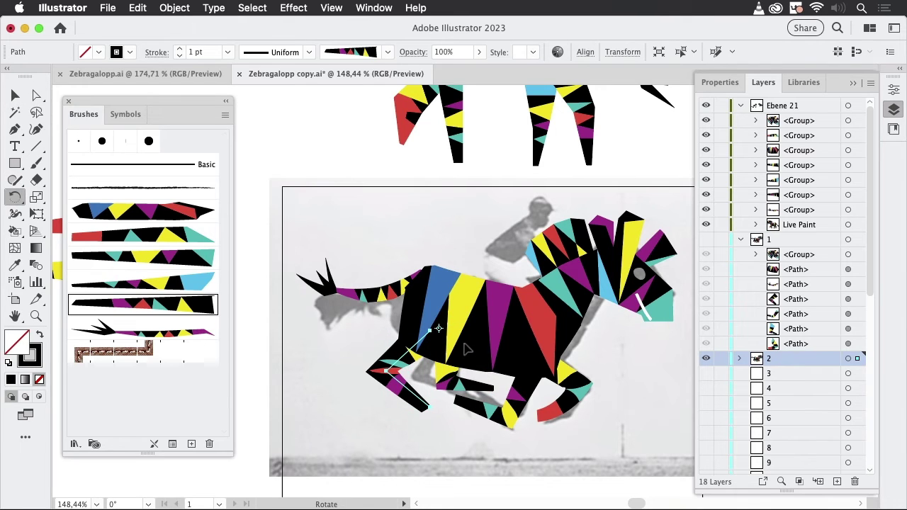
{"action": "left_click_drag", "start_coordinate": [464, 345], "coordinate": [495, 346]}
Lower the hoof-end anchor point of the hind leg nearer the belly, then deselect the path.
{"action": "key", "text": "a"}
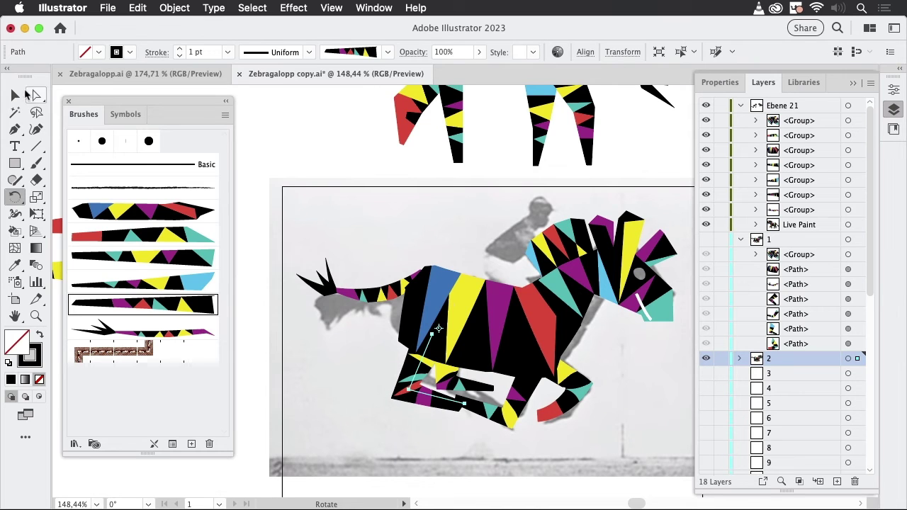
{"action": "left_click", "coordinate": [496, 394]}
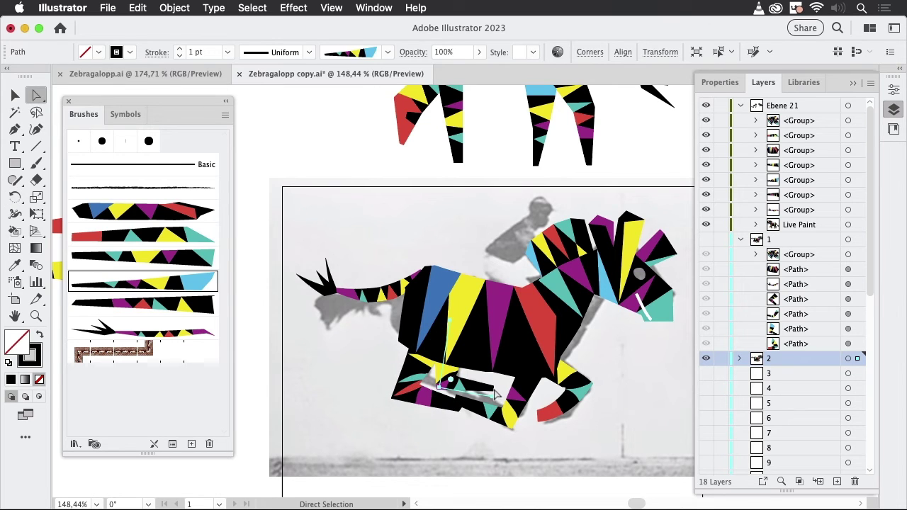
{"action": "left_click", "coordinate": [496, 408]}
{"action": "left_click_drag", "start_coordinate": [496, 408], "coordinate": [500, 423]}
{"action": "left_click", "coordinate": [641, 404]}
{"action": "scroll", "coordinate": [522, 174], "scroll_direction": "right", "scroll_amount": 5}
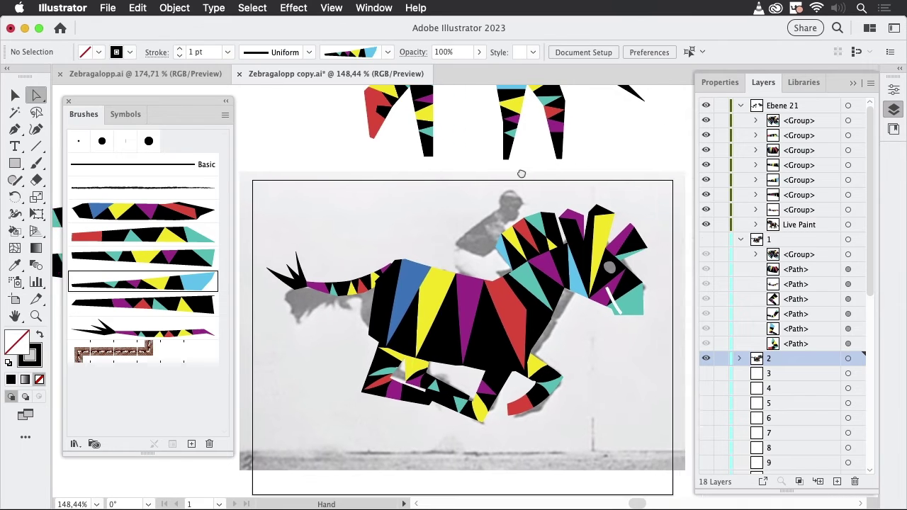
Rotate the head group in layer 2 slightly downward to match the reference horse's head.
{"action": "left_click", "coordinate": [15, 95]}
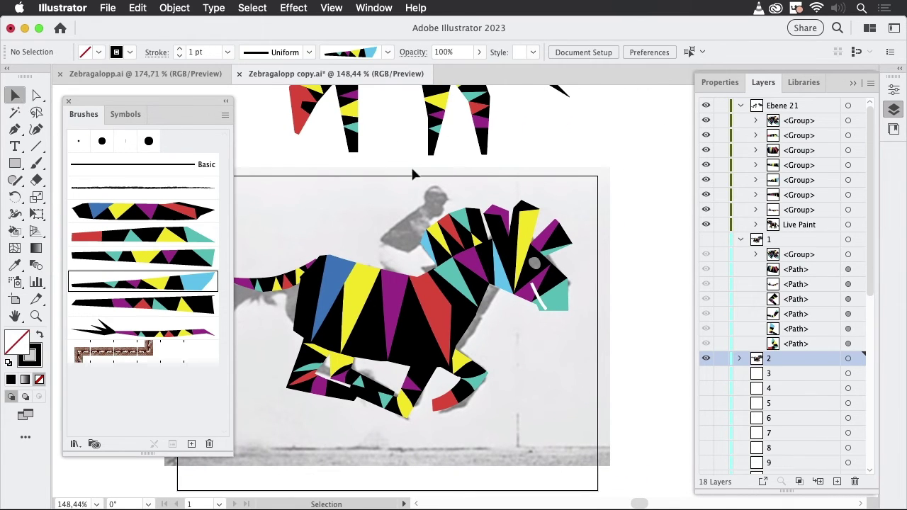
{"action": "left_click", "coordinate": [516, 255]}
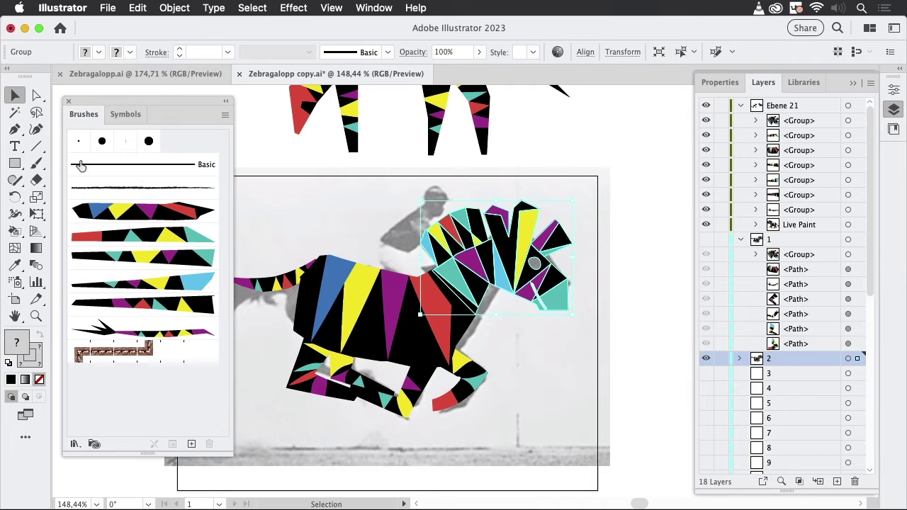
{"action": "left_click", "coordinate": [15, 197]}
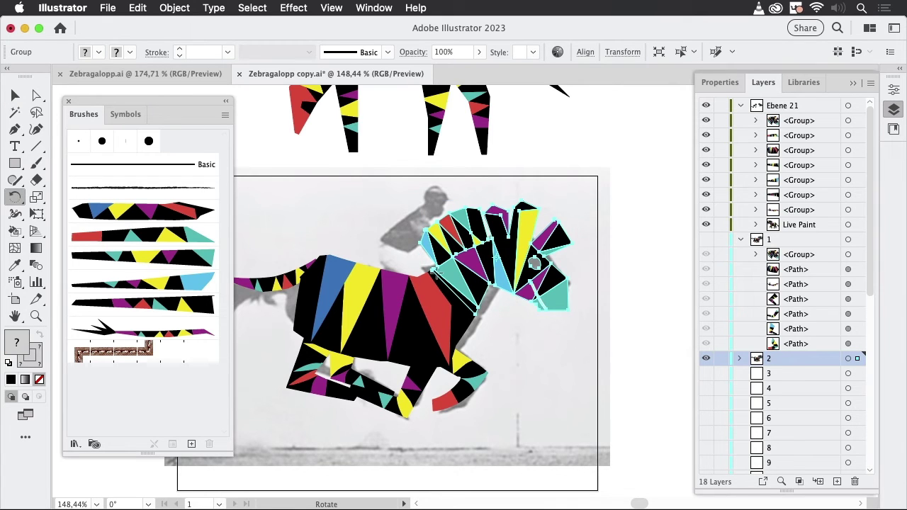
{"action": "left_click_drag", "start_coordinate": [594, 288], "coordinate": [603, 289]}
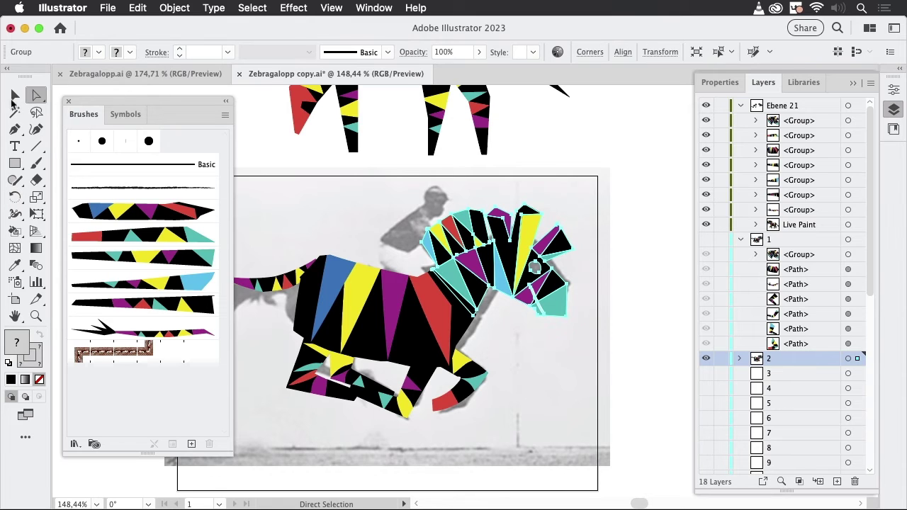
Move the head group in layer 2 slightly forward to line up with the reference horse's head, then deselect everything.
{"action": "left_click", "coordinate": [15, 94]}
{"action": "left_click_drag", "start_coordinate": [576, 263], "coordinate": [589, 262]}
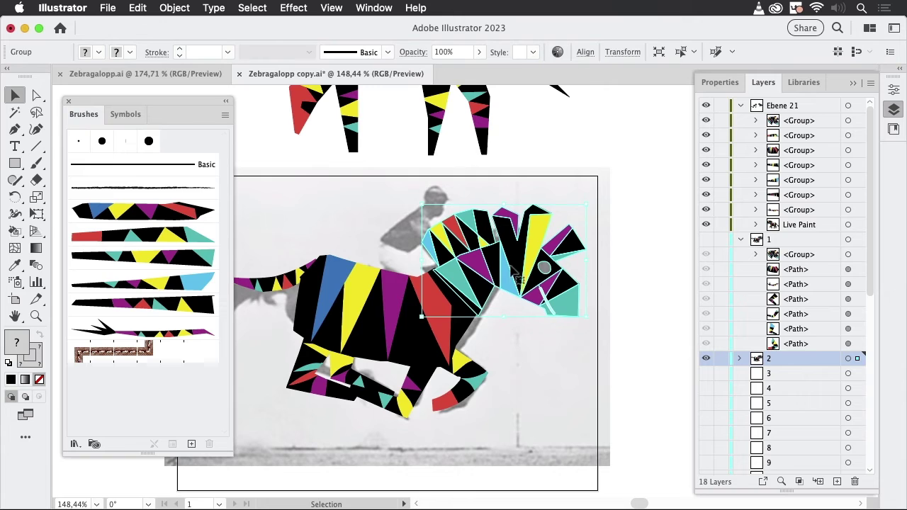
{"action": "left_click", "coordinate": [464, 346]}
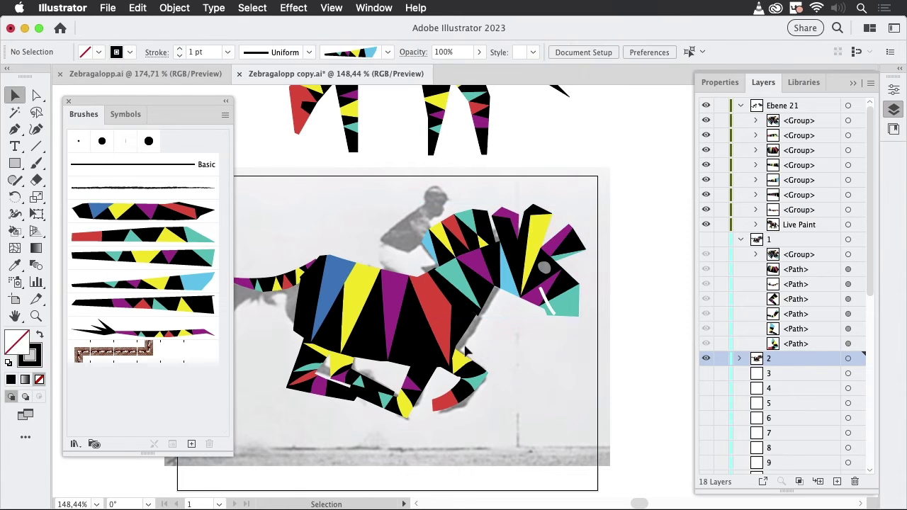
{"action": "left_click", "coordinate": [426, 325]}
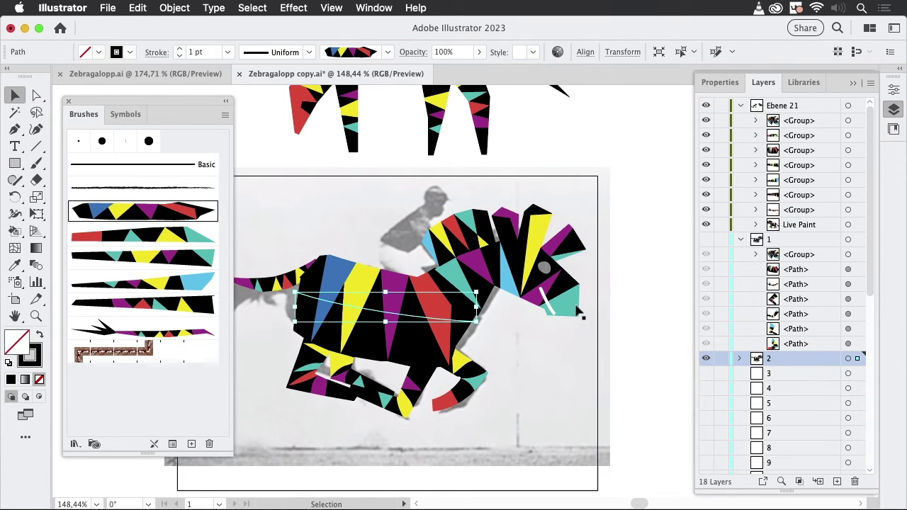
{"action": "left_click", "coordinate": [643, 281]}
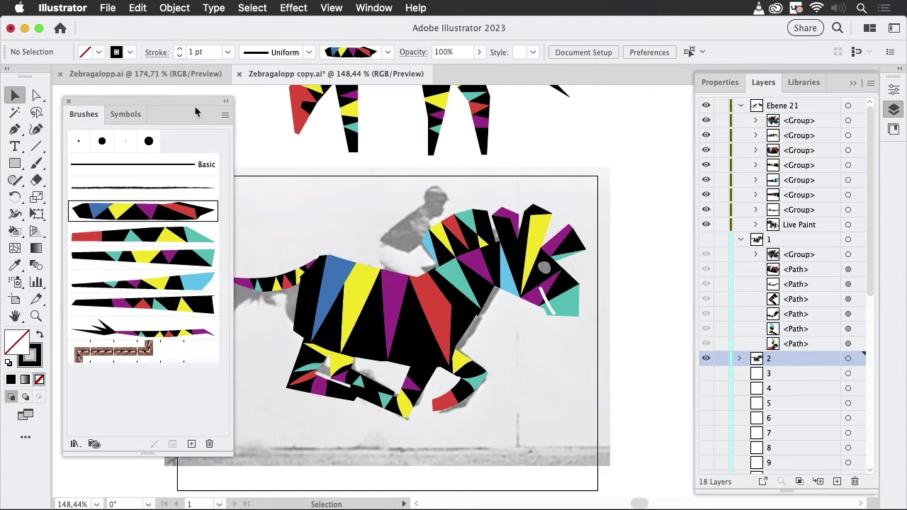
Switch to the Zebragalopp.ai document and move the floating brush list clear of the artwork and the layer list.
{"action": "left_click_drag", "start_coordinate": [147, 103], "coordinate": [521, 103]}
{"action": "mouse_move", "coordinate": [628, 100]}
{"action": "left_mouse_down"}
{"action": "mouse_move", "coordinate": [662, 101]}
{"action": "mouse_move", "coordinate": [673, 115]}
{"action": "left_mouse_up"}
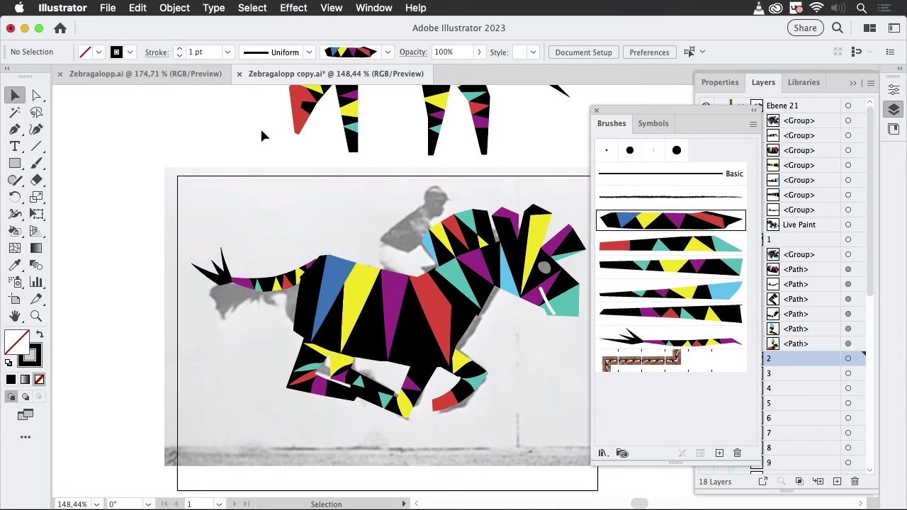
{"action": "left_click", "coordinate": [125, 77]}
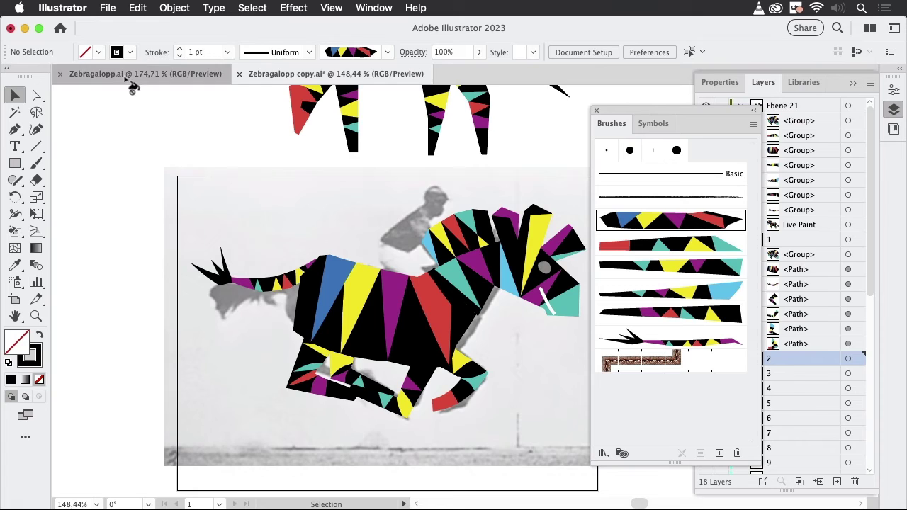
{"action": "key", "text": "space"}
{"action": "left_click_drag", "start_coordinate": [498, 171], "coordinate": [399, 182]}
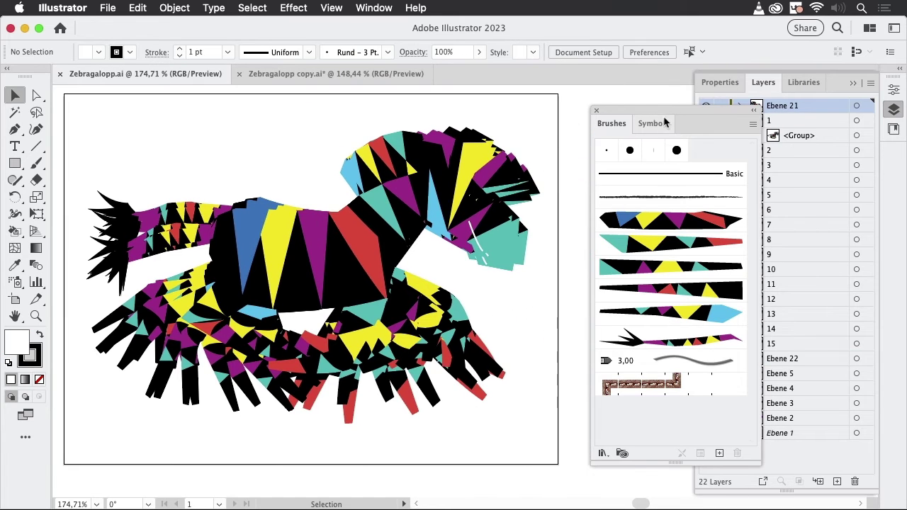
{"action": "left_click_drag", "start_coordinate": [648, 111], "coordinate": [538, 457]}
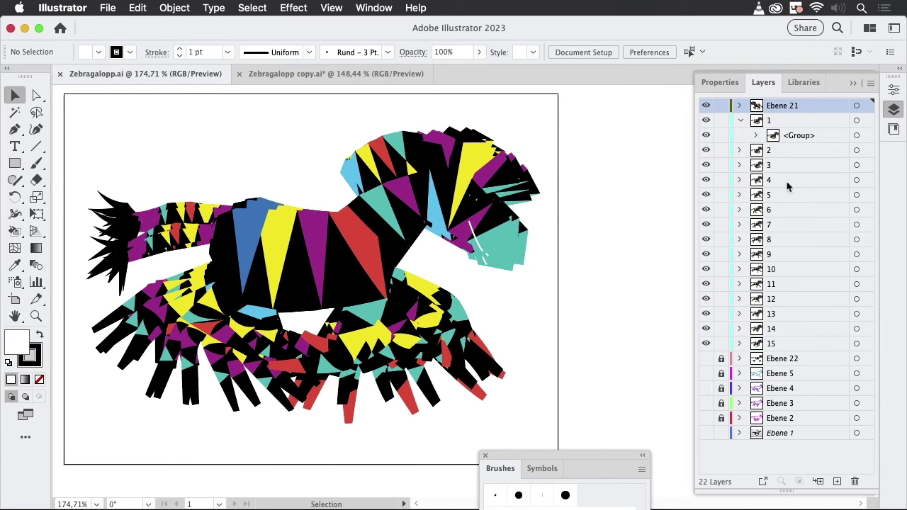
Hide layers 2 to 15 so that only the first gallop frame is displayed.
{"action": "left_click", "coordinate": [806, 345]}
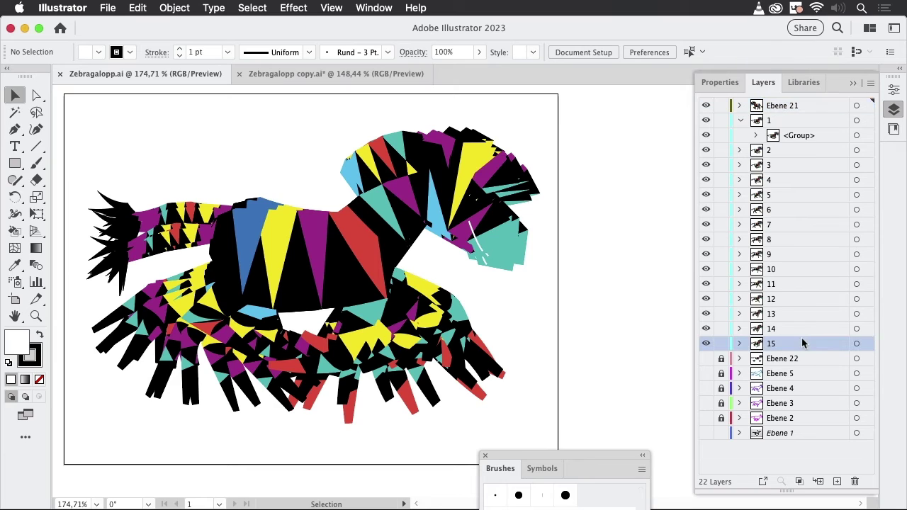
{"action": "left_click", "coordinate": [705, 165]}
{"action": "left_click_drag", "start_coordinate": [706, 154], "coordinate": [706, 333]}
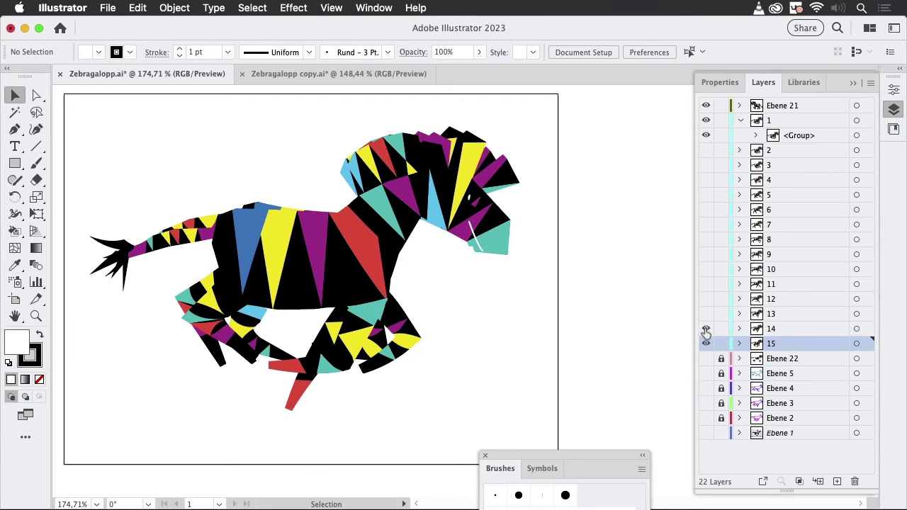
{"action": "left_click", "coordinate": [706, 328]}
{"action": "left_click", "coordinate": [706, 344]}
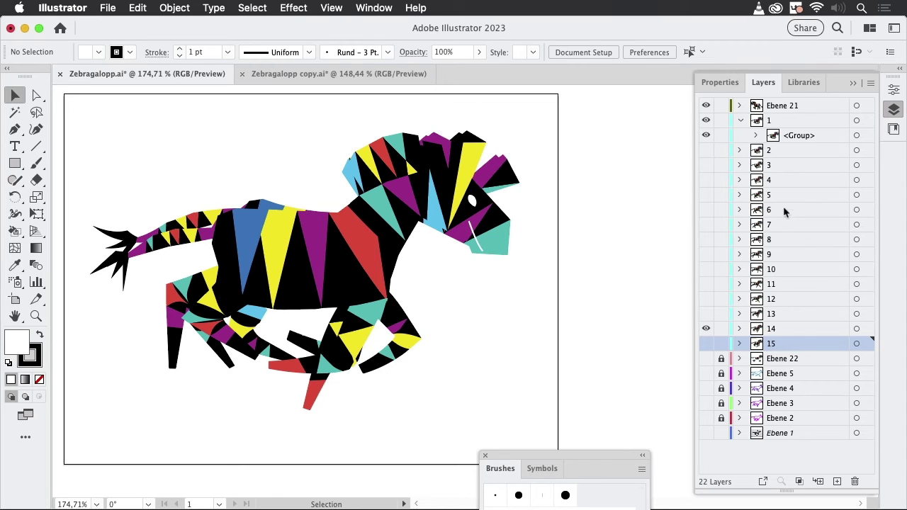
{"action": "left_click", "coordinate": [707, 330]}
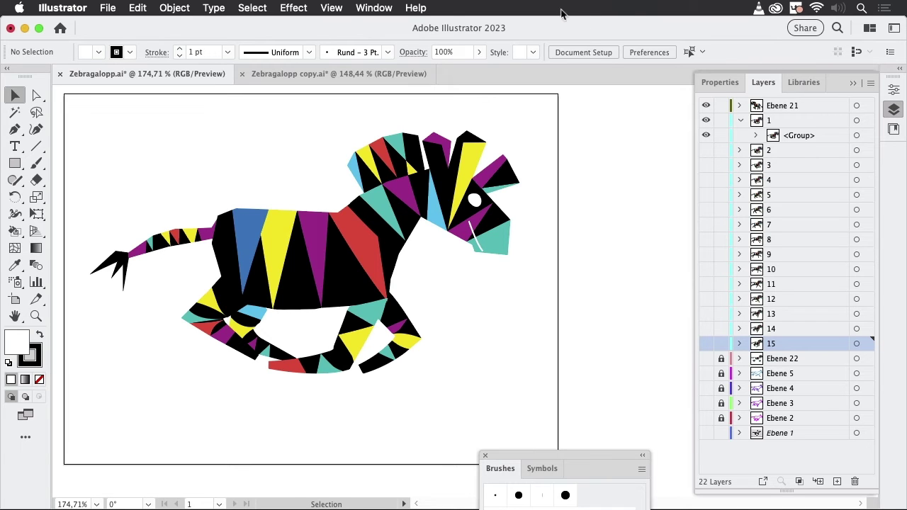
{"action": "left_click", "coordinate": [363, 8]}
{"action": "mouse_move", "coordinate": [599, 95]}
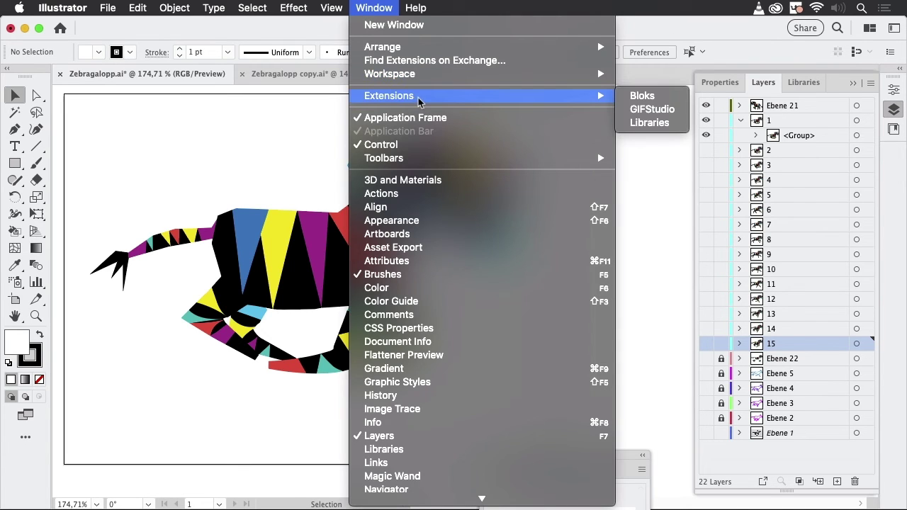
{"action": "left_click", "coordinate": [651, 109]}
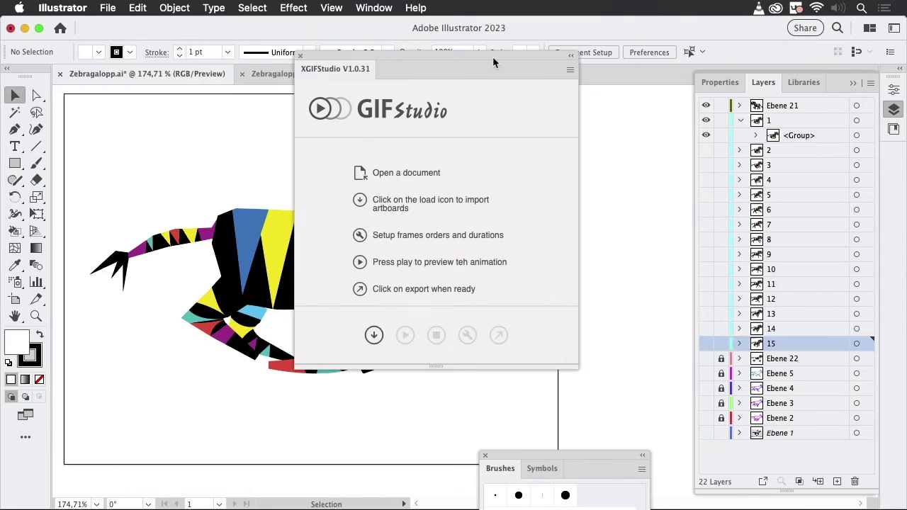
{"action": "left_click_drag", "start_coordinate": [496, 64], "coordinate": [586, 137]}
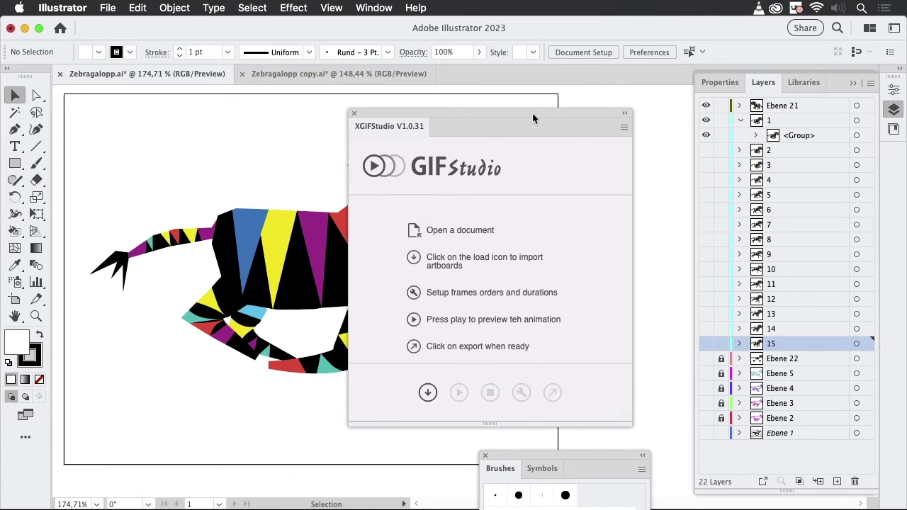
{"action": "left_click_drag", "start_coordinate": [532, 112], "coordinate": [496, 95]}
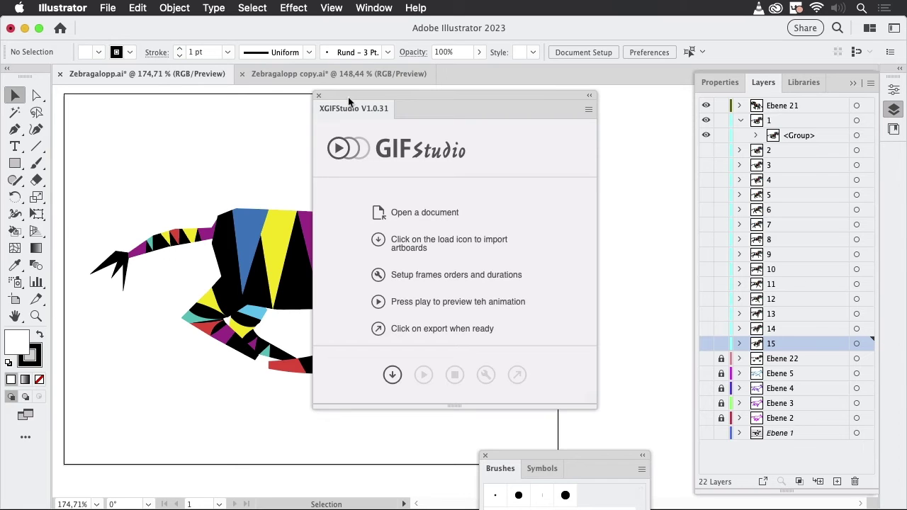
{"action": "left_click", "coordinate": [318, 95]}
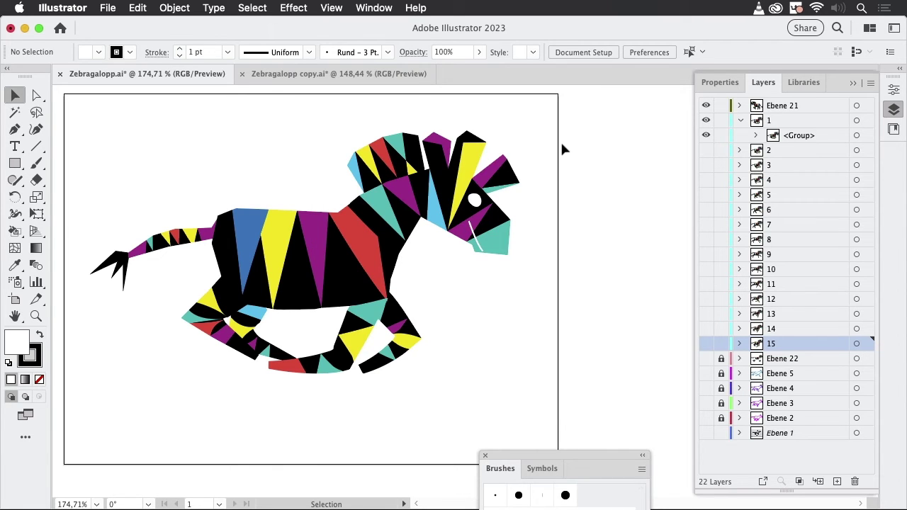
Show layers 2 to 15 again and examine the grouped artwork inside layers 2 and 3, then collapse the layers.
{"action": "left_click_drag", "start_coordinate": [581, 144], "coordinate": [521, 204]}
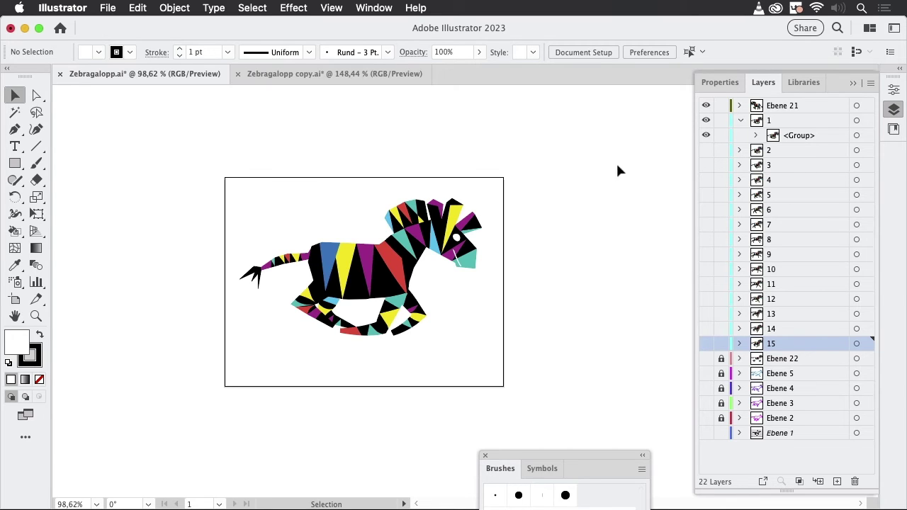
{"action": "left_click", "coordinate": [705, 150]}
{"action": "left_click_drag", "start_coordinate": [713, 170], "coordinate": [706, 345]}
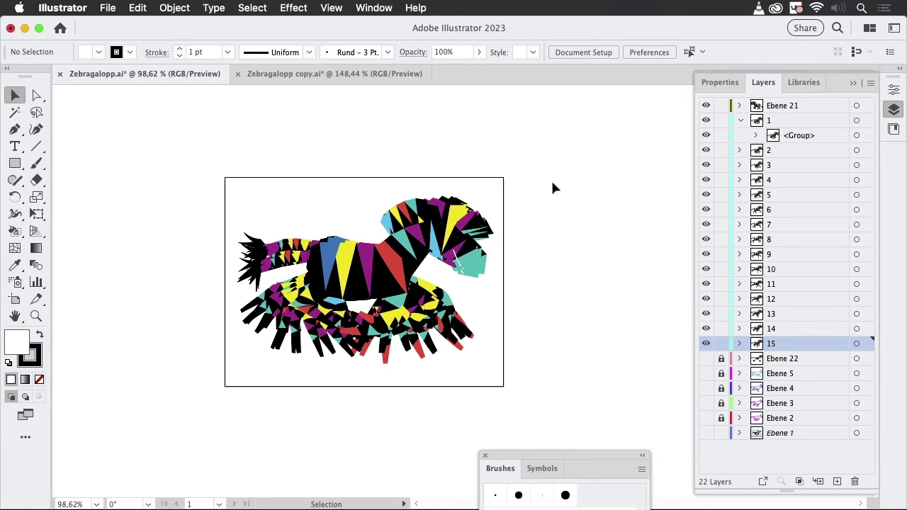
{"action": "left_click", "coordinate": [740, 150]}
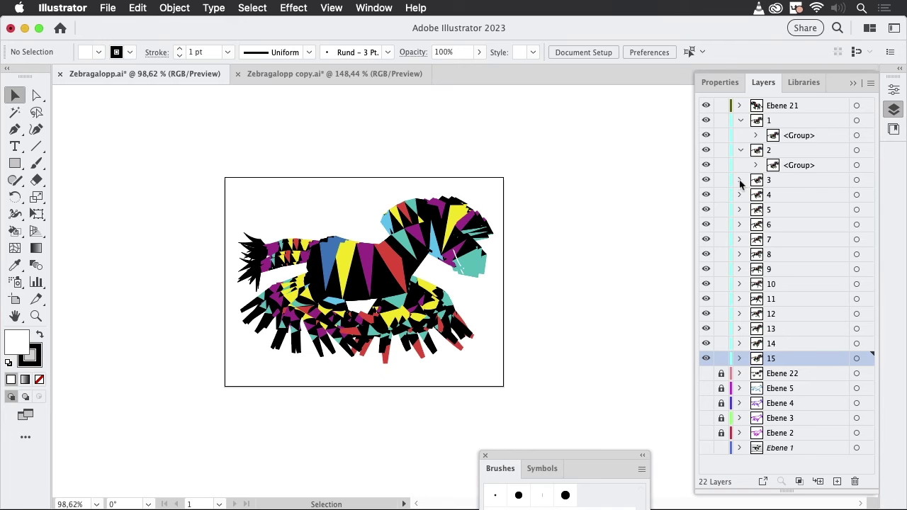
{"action": "left_click", "coordinate": [739, 181]}
{"action": "left_click", "coordinate": [756, 195]}
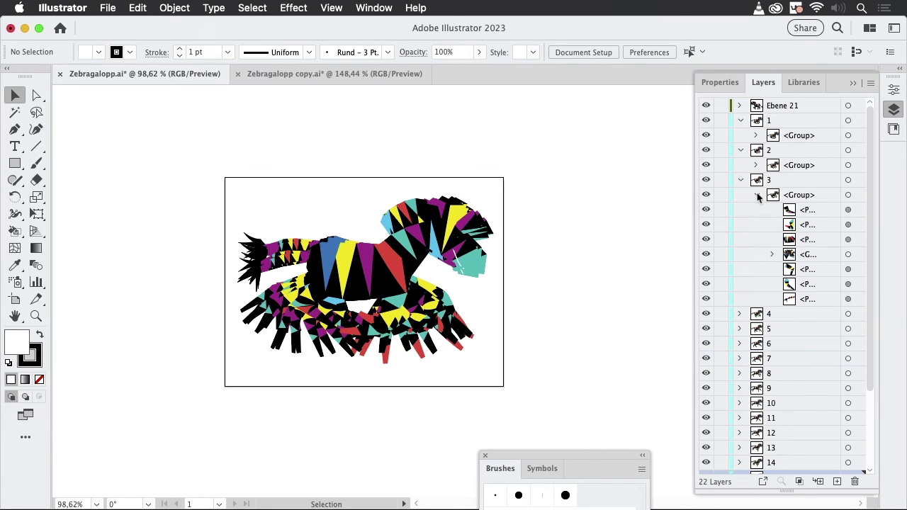
{"action": "left_click", "coordinate": [741, 180]}
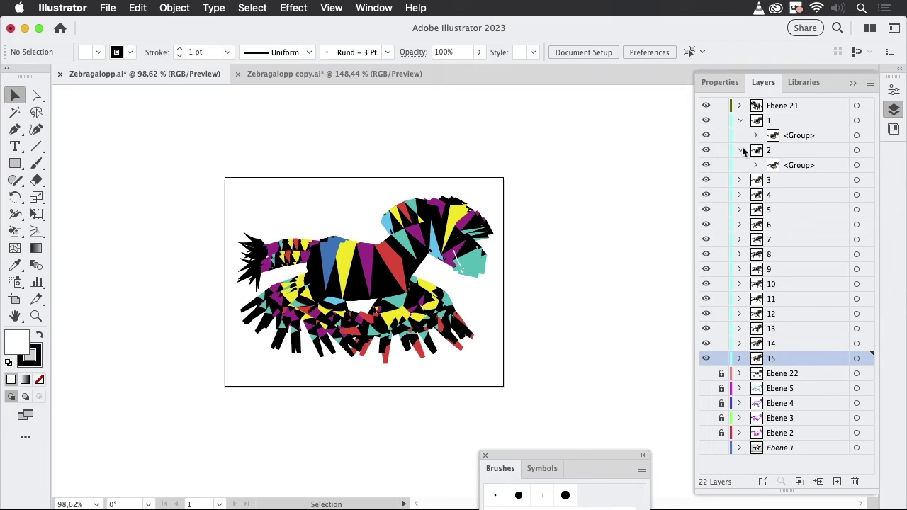
{"action": "left_click", "coordinate": [741, 150]}
{"action": "left_click", "coordinate": [739, 121]}
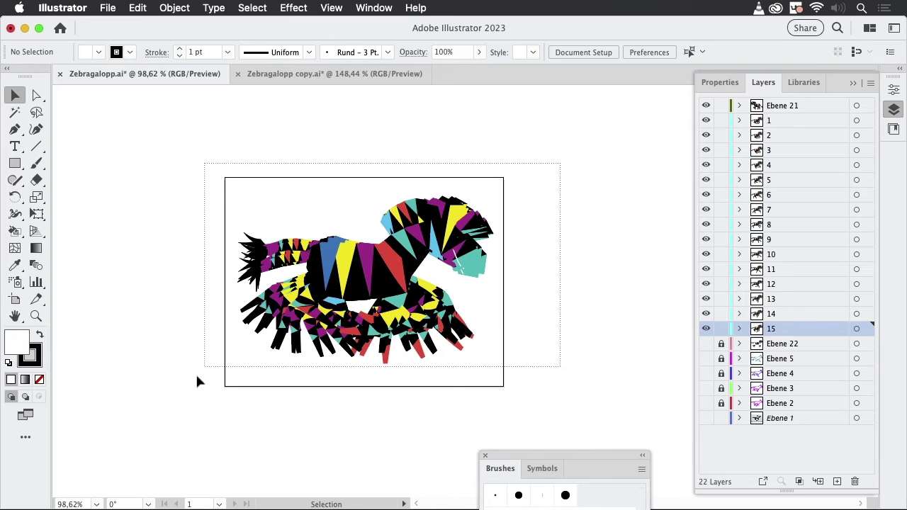
Select all the frame groups and run the DuplicateItemsToNewArtboards.jsx script to place each on its own artboard, then deselect the artwork.
{"action": "key", "text": "super+a"}
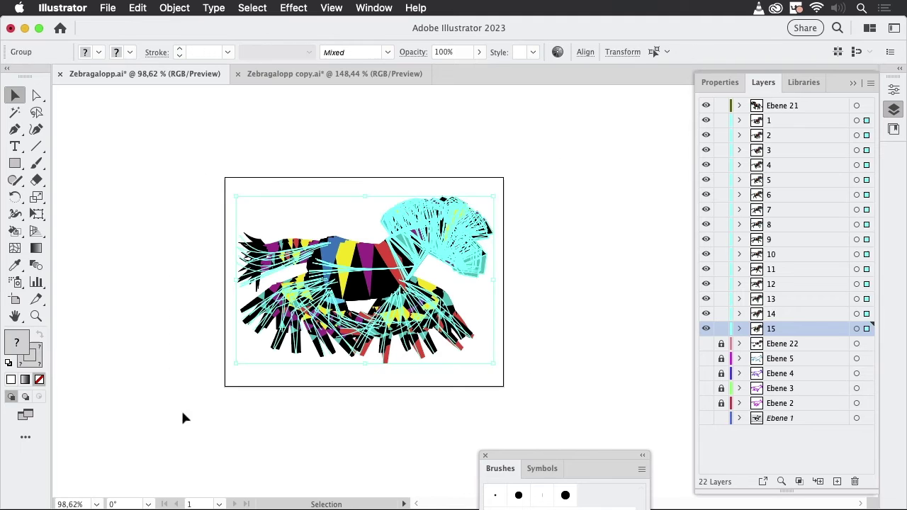
{"action": "left_click", "coordinate": [108, 8]}
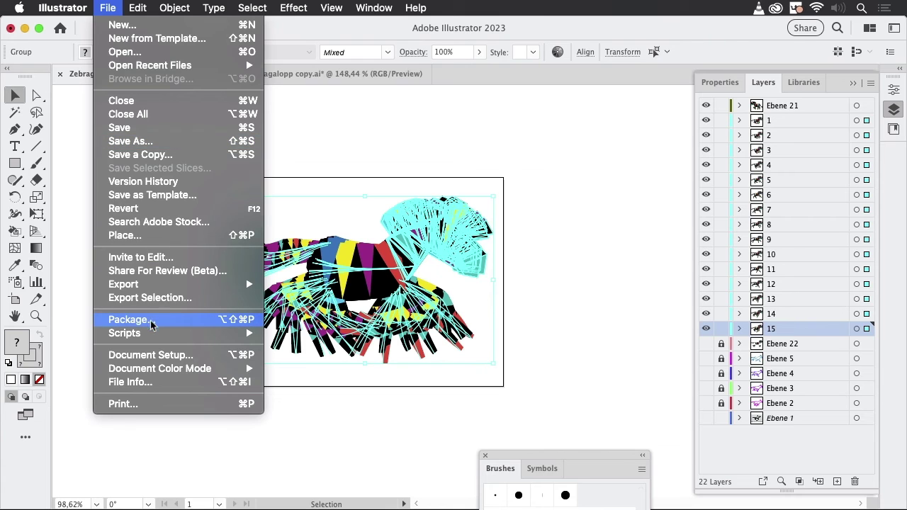
{"action": "mouse_move", "coordinate": [157, 336]}
{"action": "left_click", "coordinate": [310, 382]}
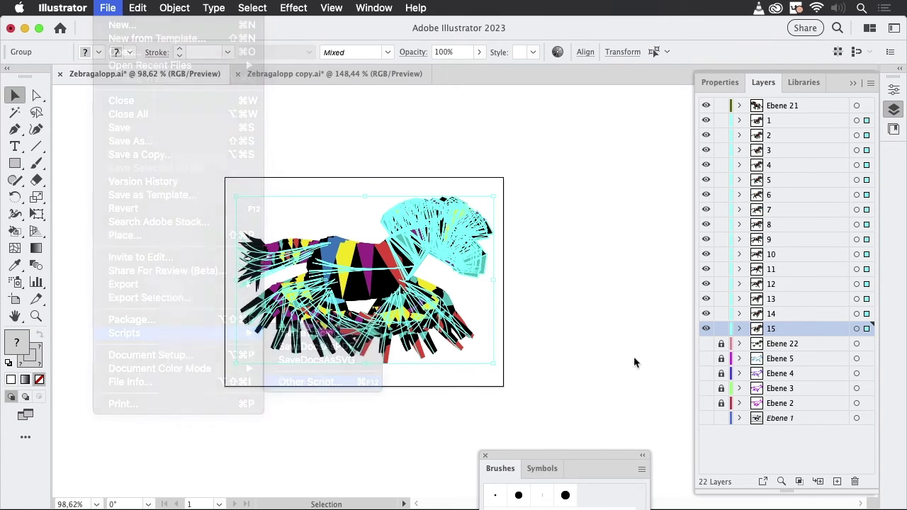
{"action": "left_click", "coordinate": [386, 155]}
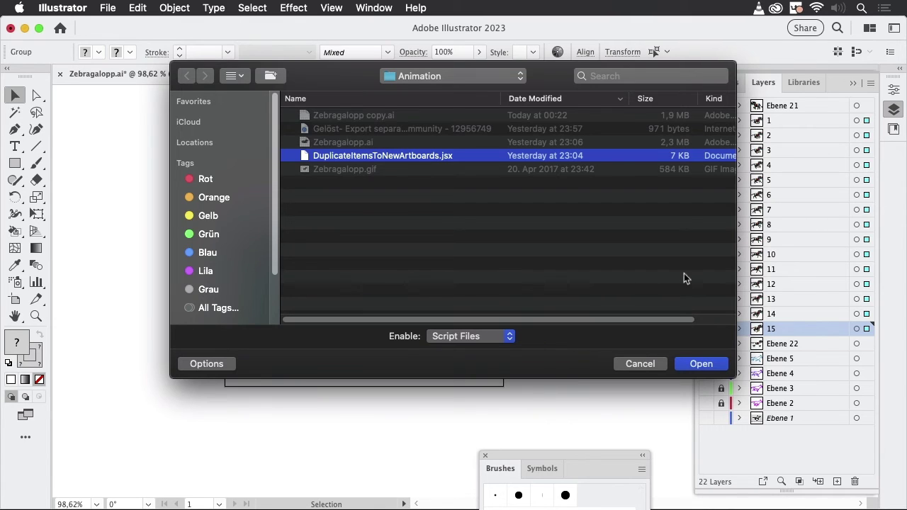
{"action": "left_click", "coordinate": [712, 366]}
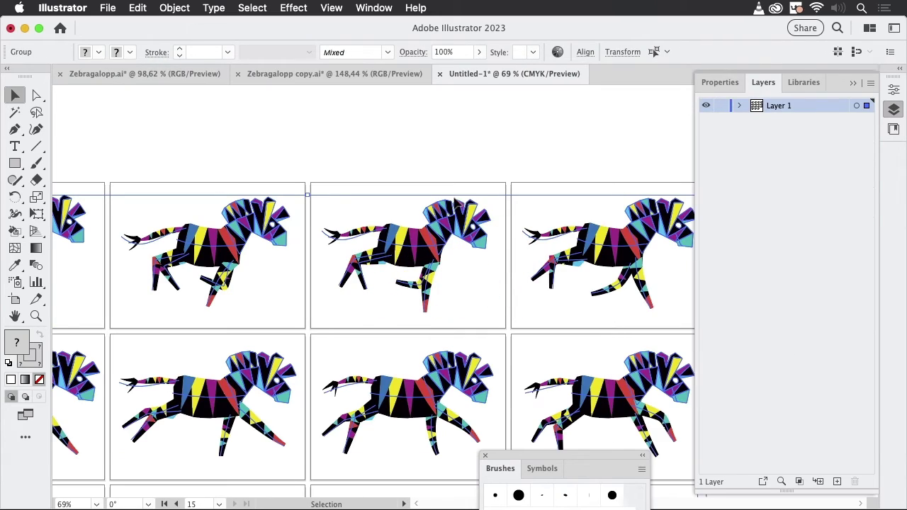
{"action": "key", "text": "super+space"}
{"action": "left_click_drag", "start_coordinate": [530, 149], "coordinate": [355, 248]}
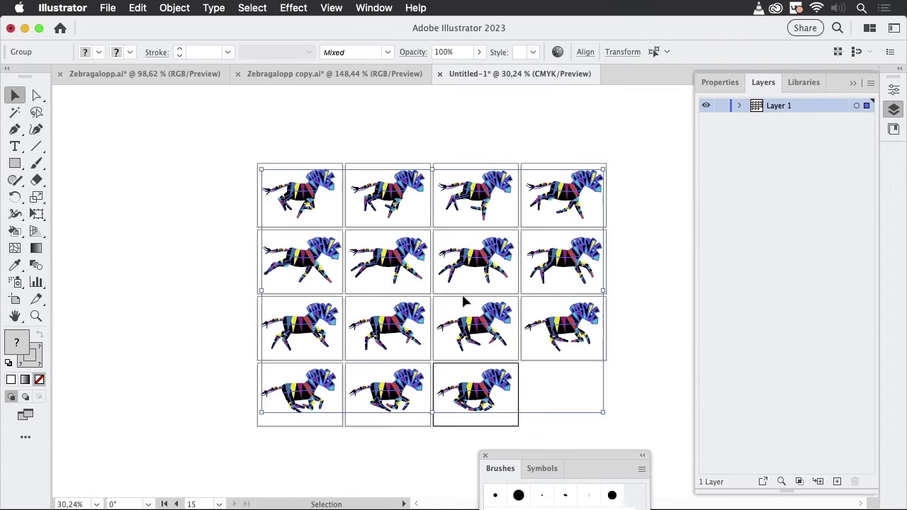
{"action": "key", "text": "space"}
{"action": "left_click_drag", "start_coordinate": [624, 346], "coordinate": [577, 313]}
{"action": "left_click", "coordinate": [597, 259]}
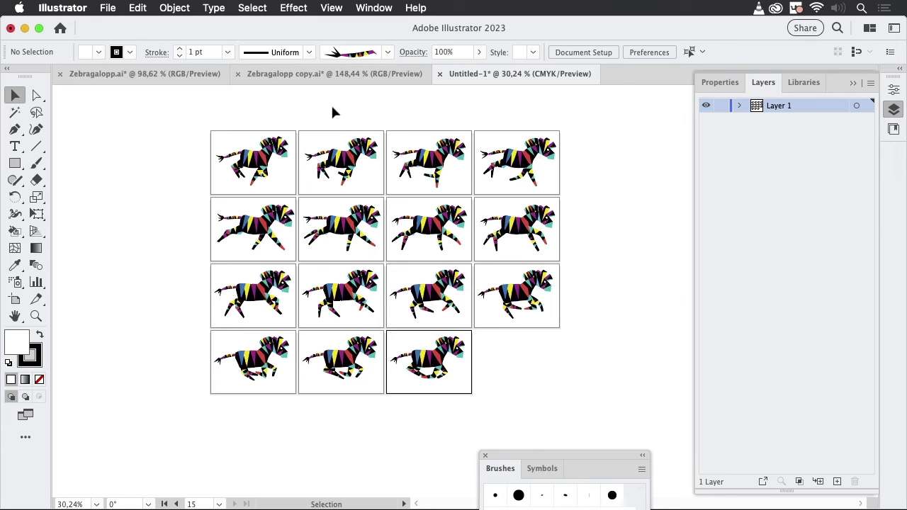
Load the zebra artboards as frames in the GIFStudio extension and enlarge its window to show more frames.
{"action": "left_click", "coordinate": [375, 8]}
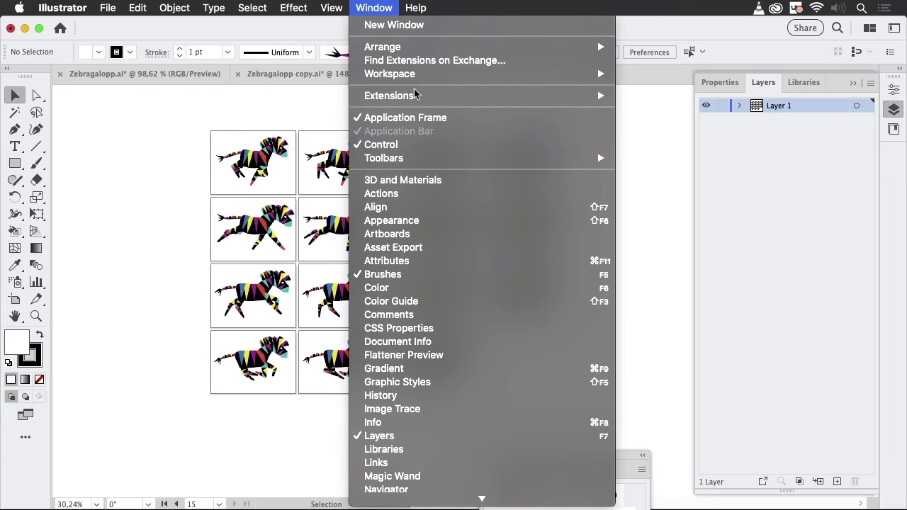
{"action": "mouse_move", "coordinate": [579, 97]}
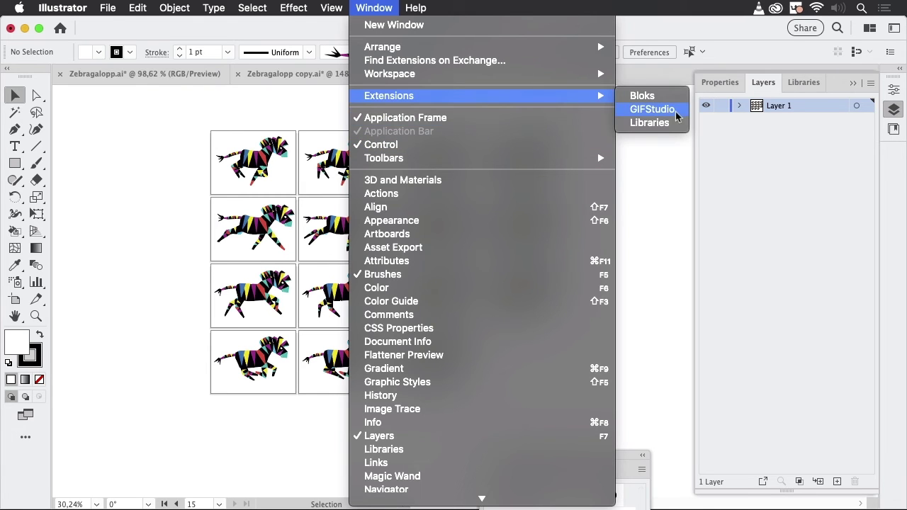
{"action": "left_click", "coordinate": [676, 116]}
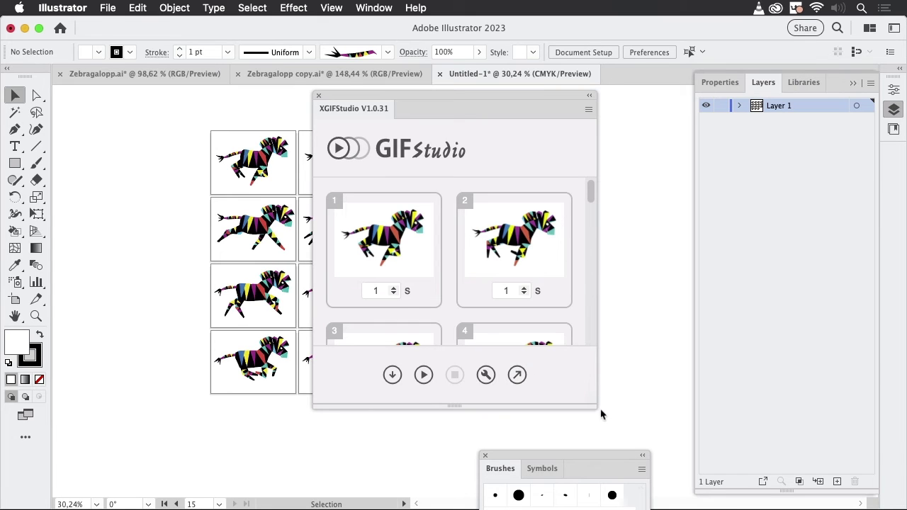
{"action": "left_click_drag", "start_coordinate": [594, 405], "coordinate": [797, 475]}
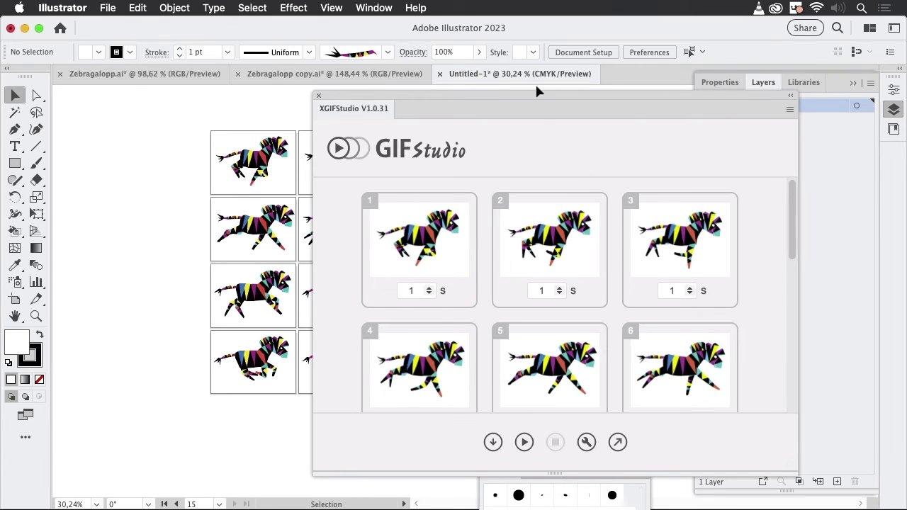
{"action": "left_click_drag", "start_coordinate": [536, 91], "coordinate": [461, 16]}
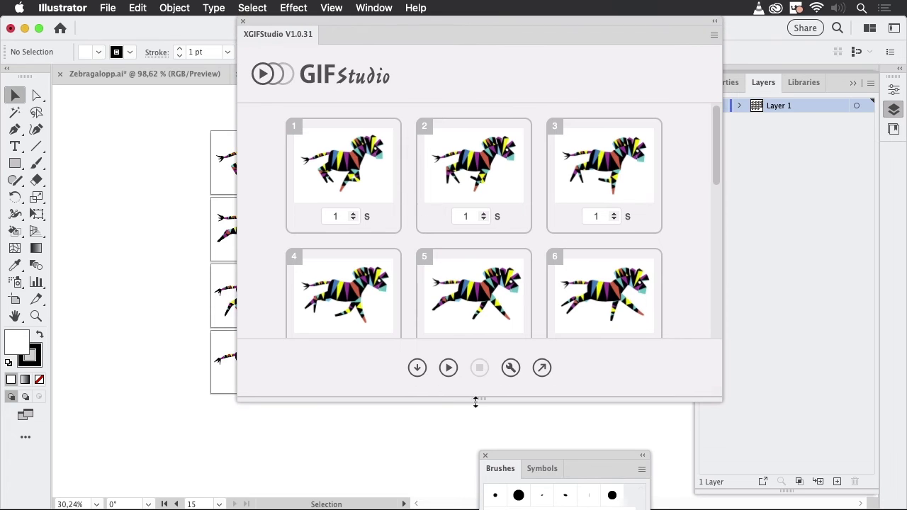
Enlarge the GIFStudio window, select all 15 frames and set their duration to 0.25 s.
{"action": "left_click_drag", "start_coordinate": [477, 411], "coordinate": [459, 467]}
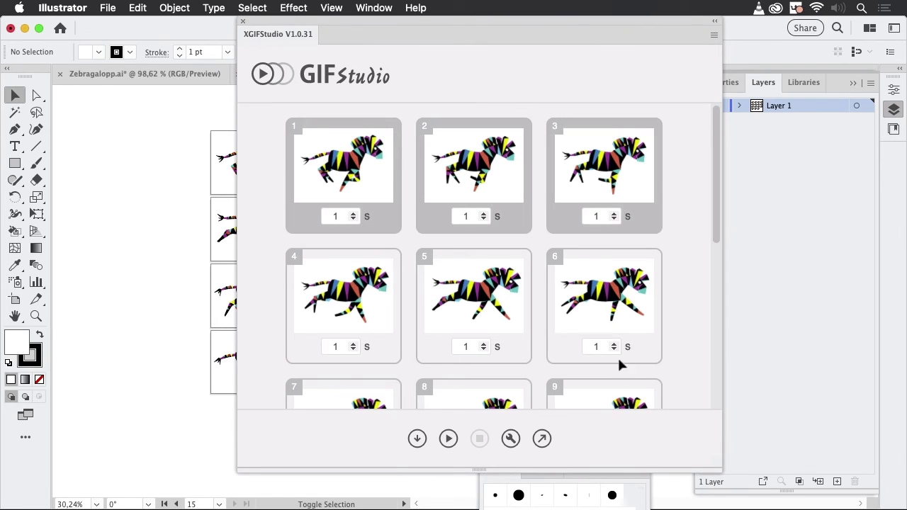
{"action": "scroll", "coordinate": [621, 347], "scroll_direction": "down", "scroll_amount": 3}
{"action": "scroll", "coordinate": [622, 330], "scroll_direction": "down", "scroll_amount": 5}
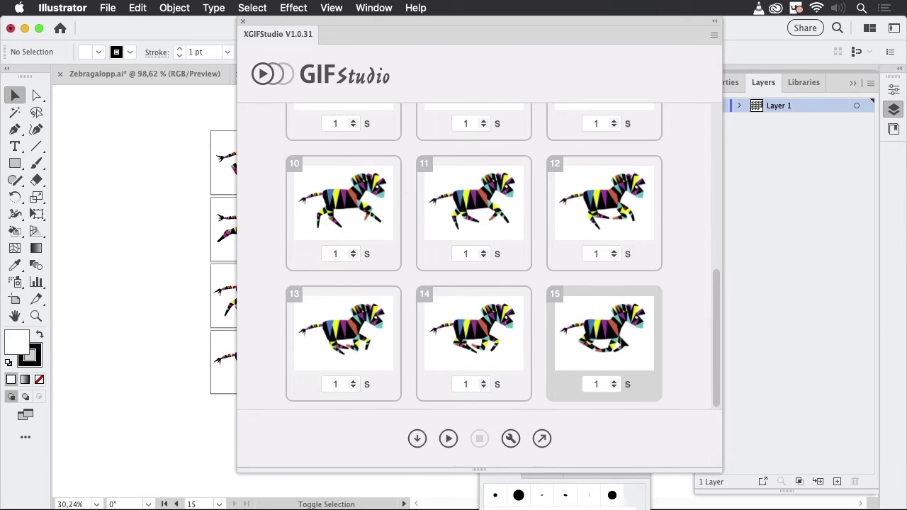
{"action": "scroll", "coordinate": [648, 301], "scroll_direction": "up", "scroll_amount": 10}
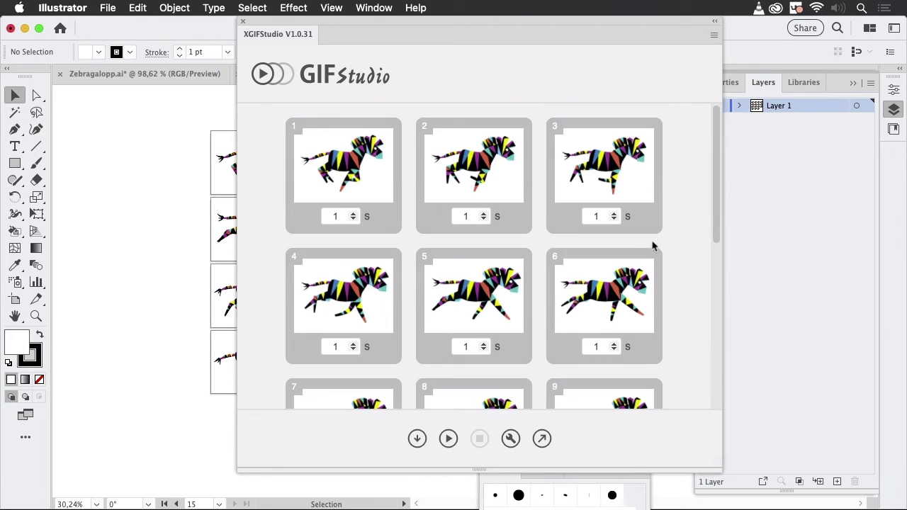
{"action": "left_click", "coordinate": [614, 219]}
{"action": "left_click", "coordinate": [614, 219]}
{"action": "left_click", "coordinate": [614, 219]}
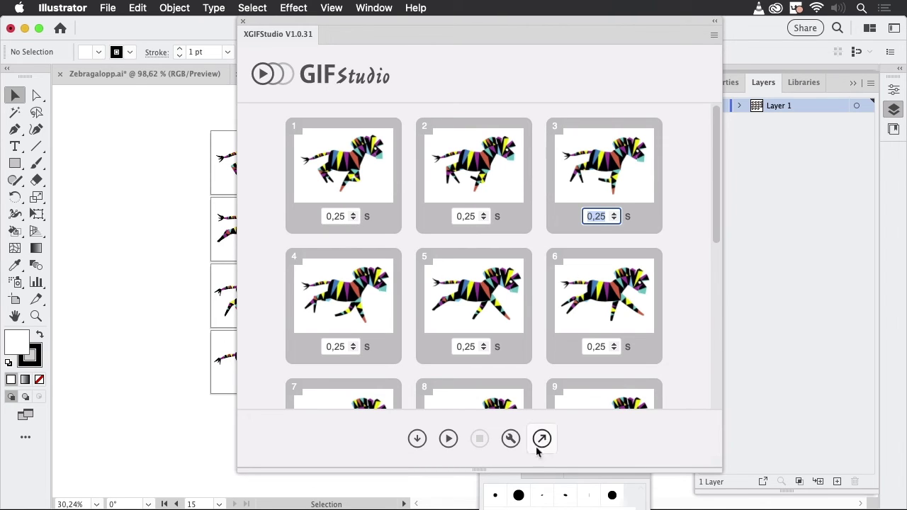
Play the zebra animation as a preview, pause it and close the GIFStudio window.
{"action": "left_click", "coordinate": [449, 440]}
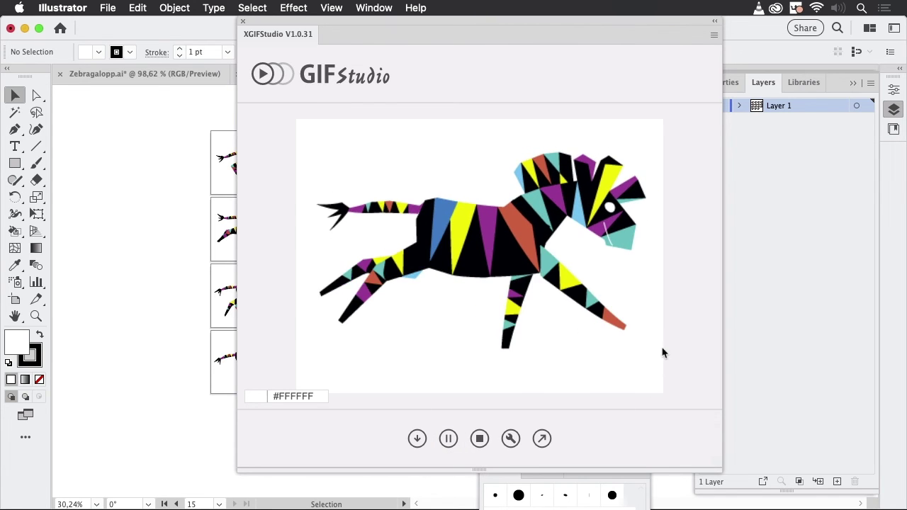
{"action": "left_click", "coordinate": [449, 439]}
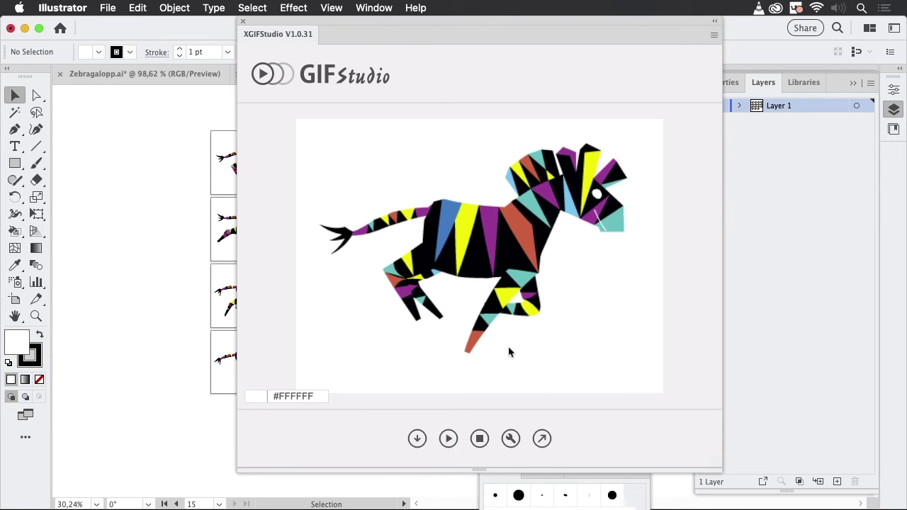
{"action": "left_click", "coordinate": [242, 23]}
Open the list of artboards and enlarge it so that all 15 artboards are listed at once.
{"action": "left_click_drag", "start_coordinate": [613, 124], "coordinate": [502, 124]}
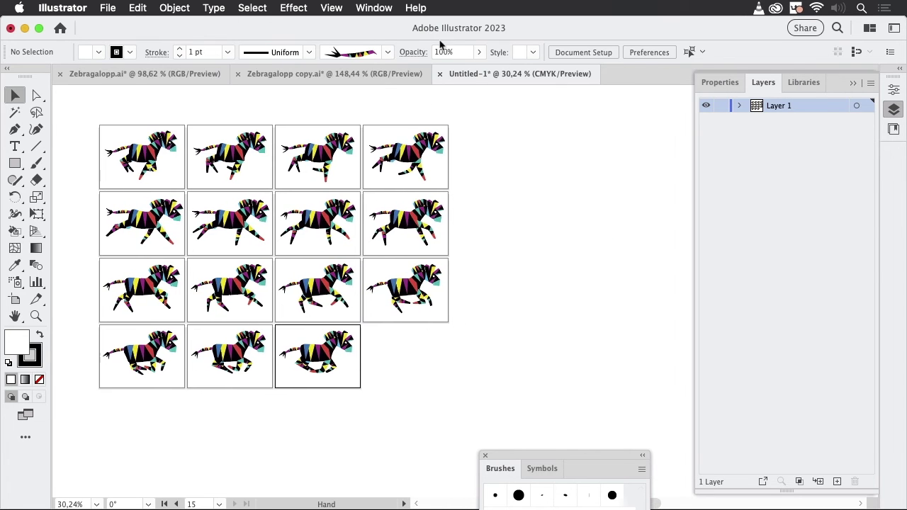
{"action": "left_click", "coordinate": [373, 7]}
{"action": "scroll", "coordinate": [471, 199], "scroll_direction": "down", "scroll_amount": 10}
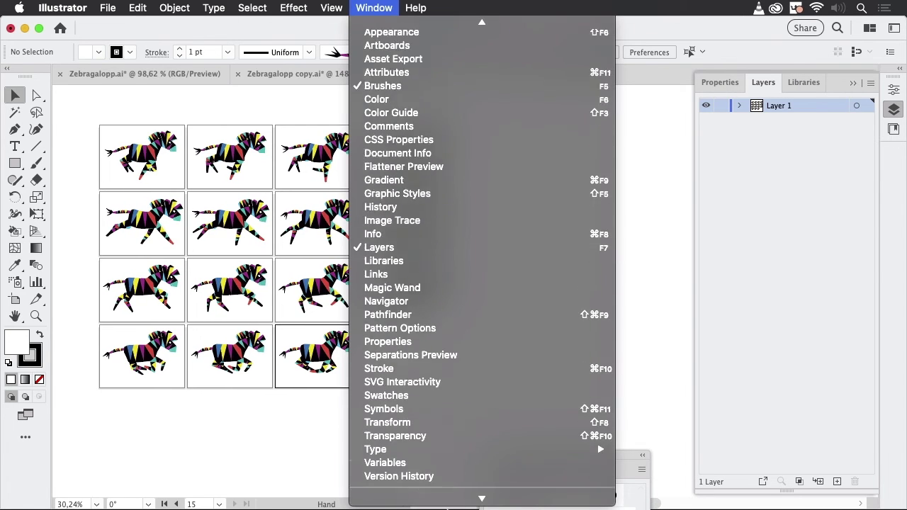
{"action": "scroll", "coordinate": [513, 195], "scroll_direction": "up", "scroll_amount": 8}
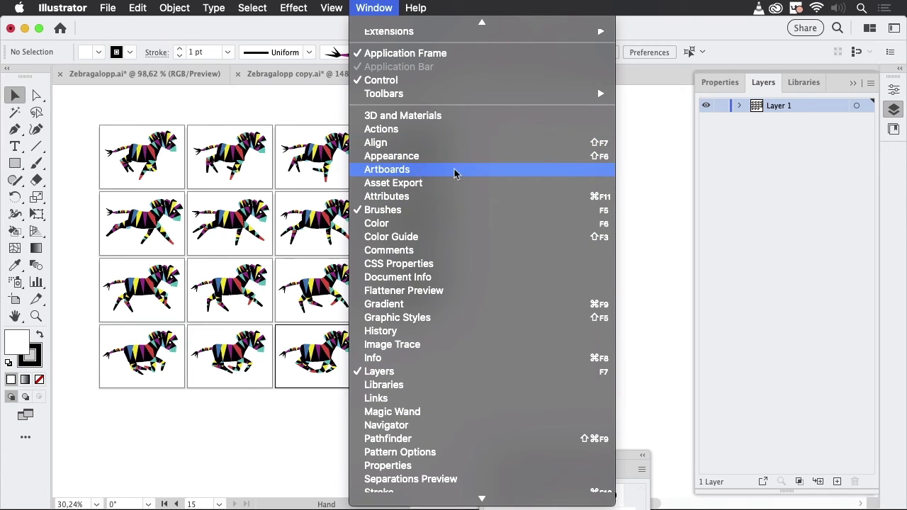
{"action": "left_click", "coordinate": [458, 170]}
{"action": "left_click_drag", "start_coordinate": [573, 232], "coordinate": [594, 118]}
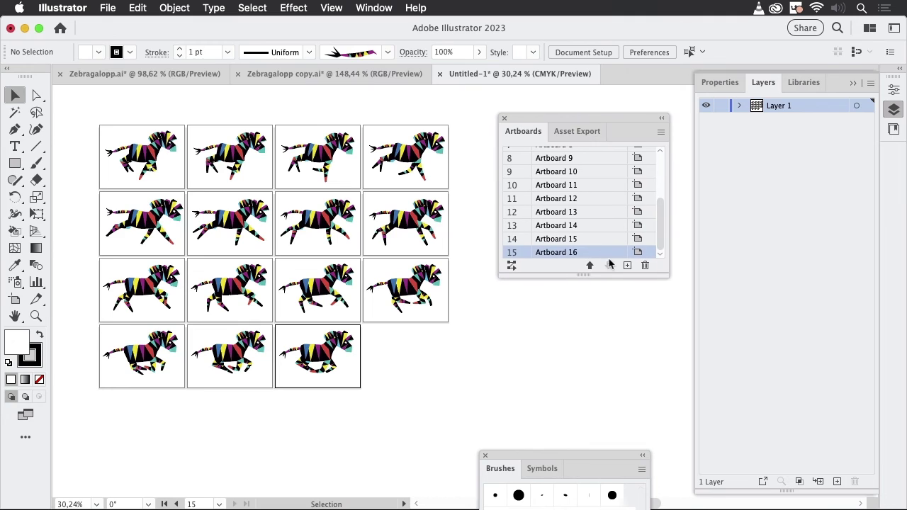
{"action": "left_click_drag", "start_coordinate": [582, 276], "coordinate": [592, 448]}
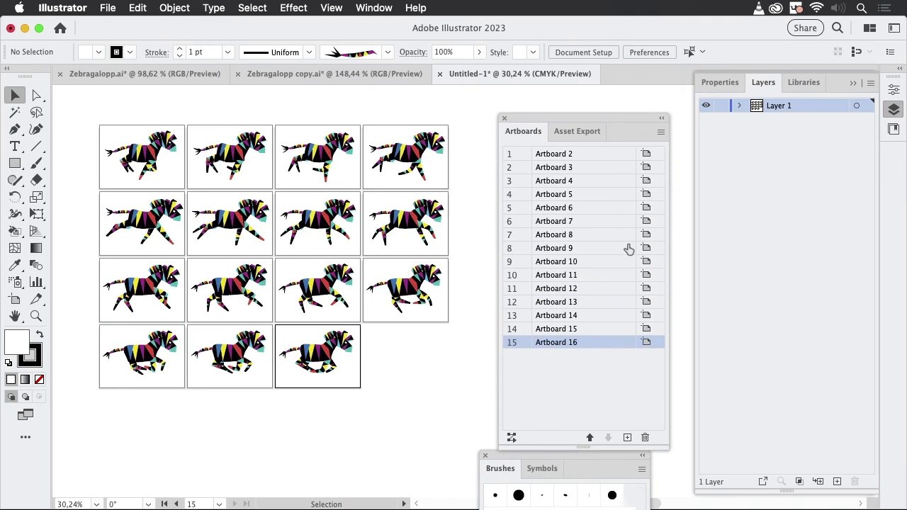
{"action": "left_click", "coordinate": [607, 155], "text": "shift"}
{"action": "left_click", "coordinate": [660, 132]}
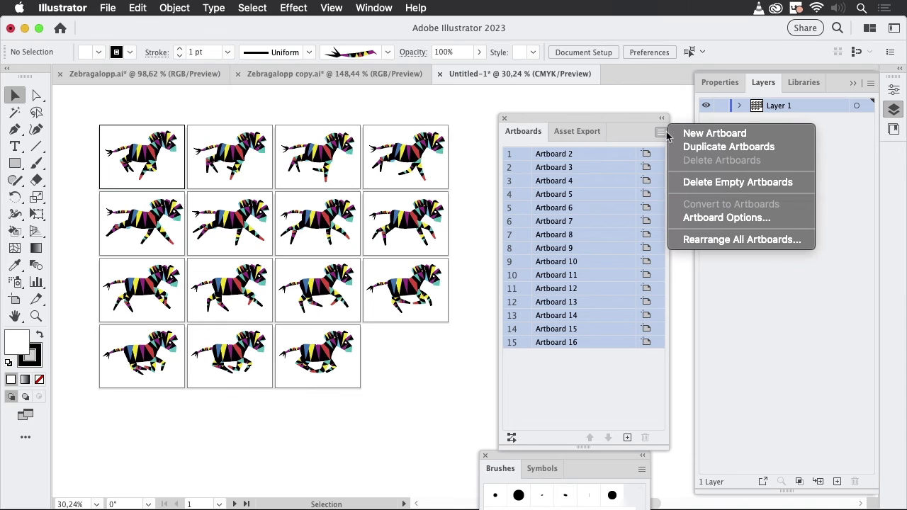
{"action": "left_click", "coordinate": [586, 369]}
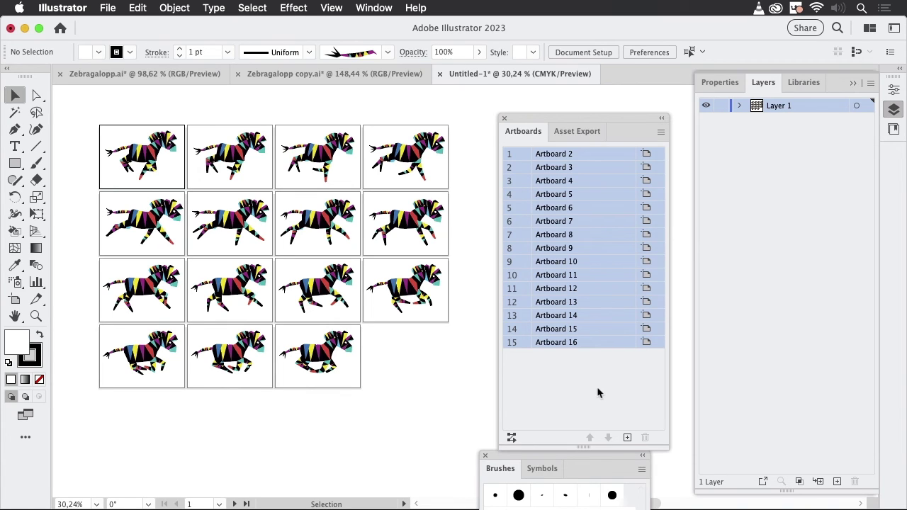
{"action": "left_click", "coordinate": [583, 374]}
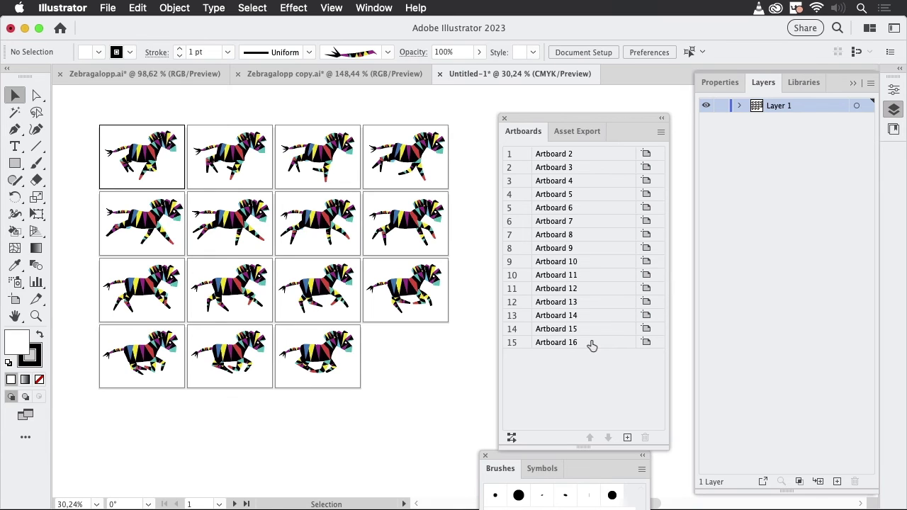
Reverse the order of the artboards in the list so it runs from Artboard 16 down to Artboard 2.
{"action": "left_click_drag", "start_coordinate": [591, 346], "coordinate": [594, 162]}
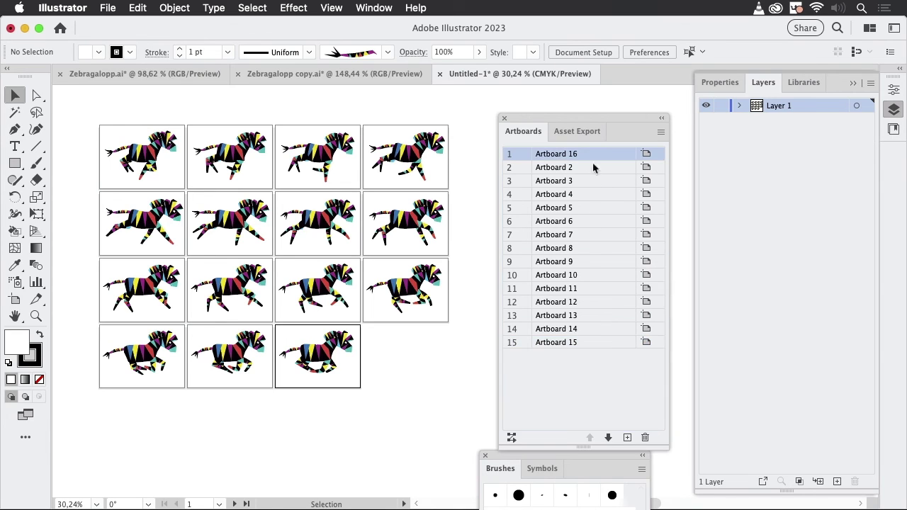
{"action": "left_click", "coordinate": [591, 344]}
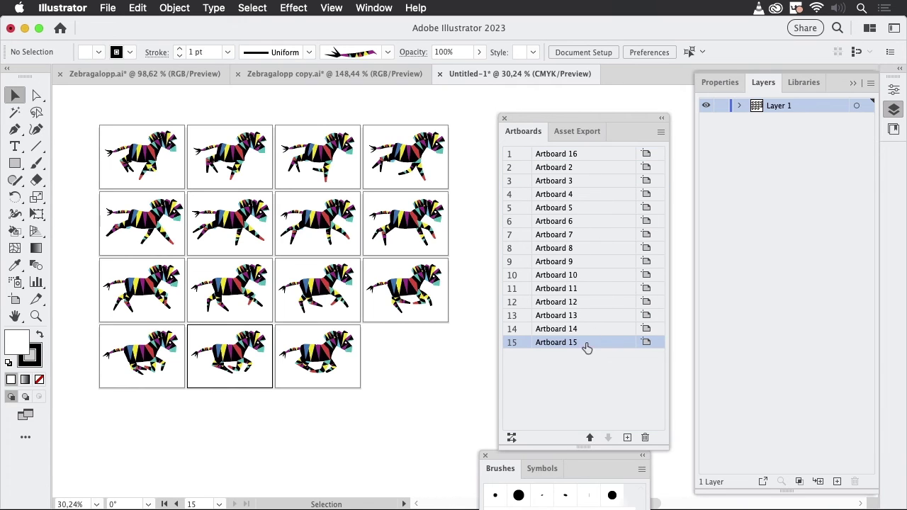
{"action": "left_click_drag", "start_coordinate": [587, 347], "coordinate": [591, 170]}
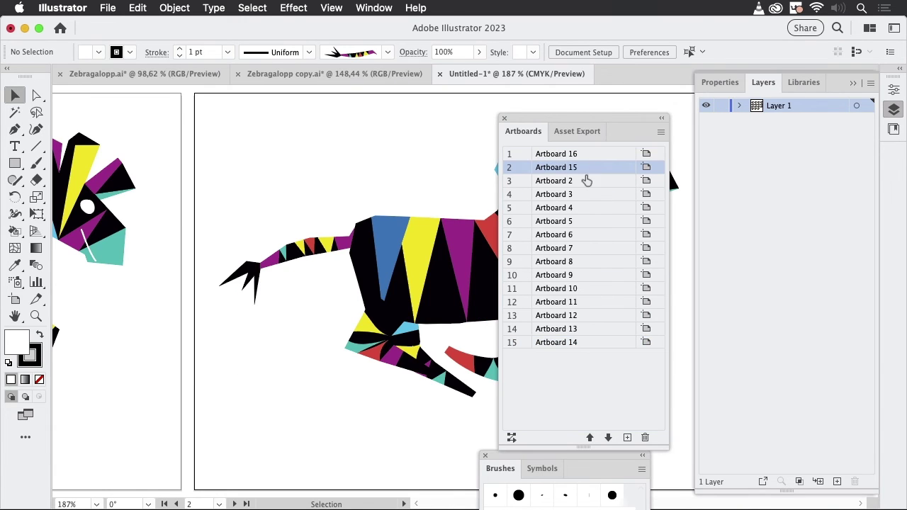
{"action": "left_click_drag", "start_coordinate": [598, 345], "coordinate": [601, 190]}
{"action": "left_click_drag", "start_coordinate": [592, 338], "coordinate": [599, 207]}
{"action": "left_click_drag", "start_coordinate": [592, 346], "coordinate": [589, 221]}
{"action": "left_click_drag", "start_coordinate": [588, 345], "coordinate": [580, 236]}
{"action": "left_click_drag", "start_coordinate": [586, 344], "coordinate": [589, 247]}
{"action": "left_click_drag", "start_coordinate": [589, 344], "coordinate": [585, 266]}
{"action": "left_click_drag", "start_coordinate": [590, 343], "coordinate": [591, 282]}
{"action": "left_click_drag", "start_coordinate": [586, 344], "coordinate": [588, 301]}
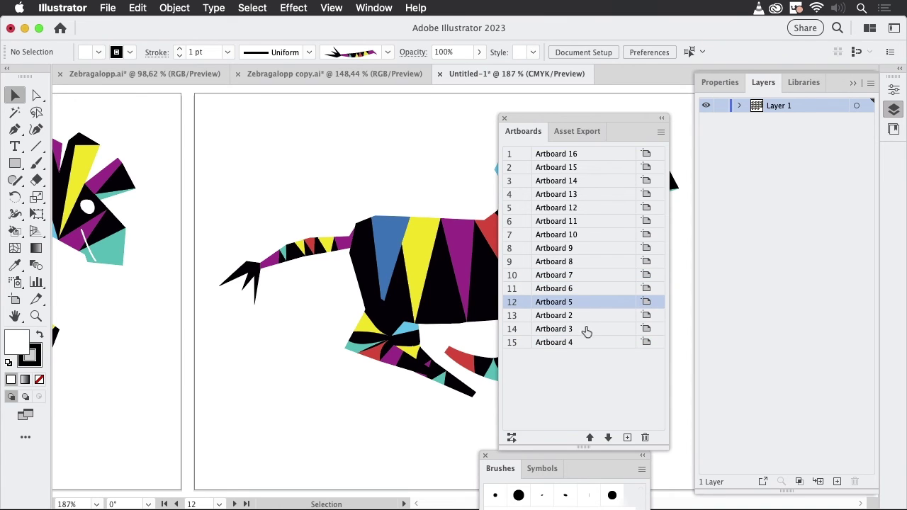
{"action": "left_click_drag", "start_coordinate": [584, 346], "coordinate": [584, 325]}
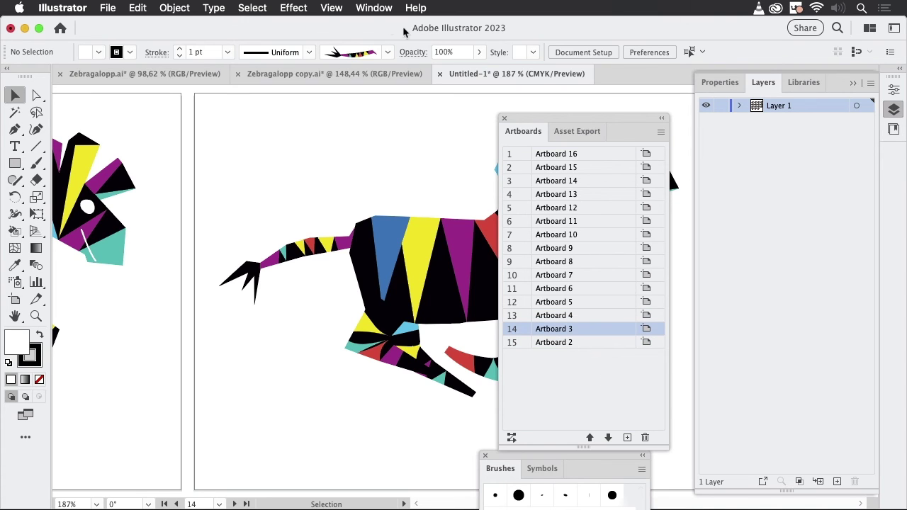
Reopen GIFStudio, stop the old preview and reload the reordered artboards as frames.
{"action": "left_click", "coordinate": [379, 14]}
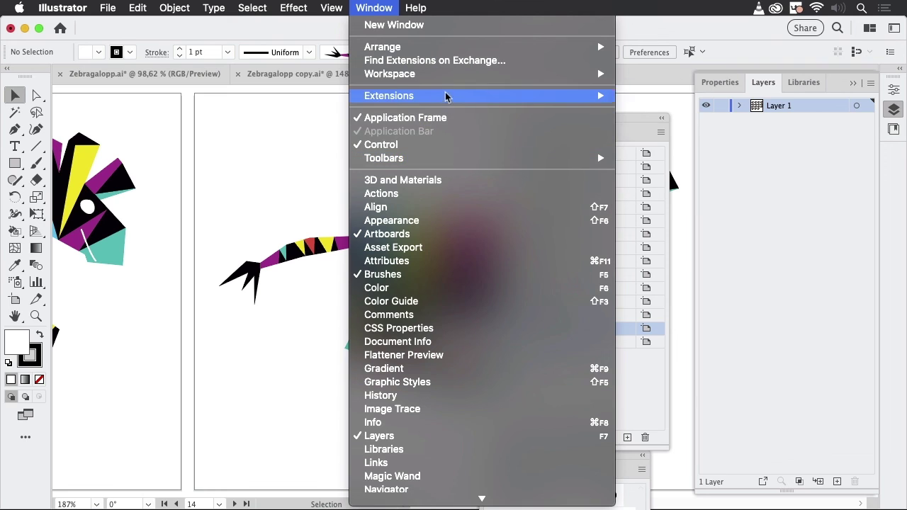
{"action": "mouse_move", "coordinate": [446, 95]}
{"action": "left_click", "coordinate": [663, 111]}
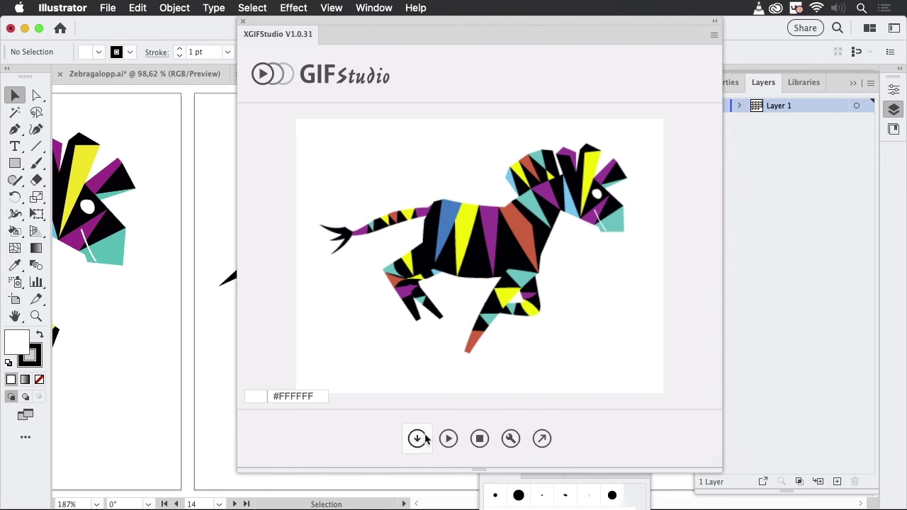
{"action": "left_click", "coordinate": [482, 440]}
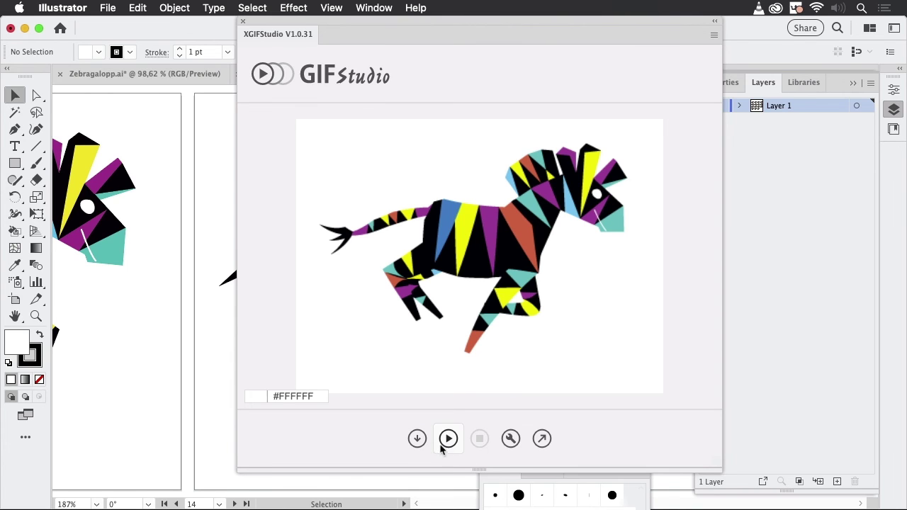
{"action": "left_click", "coordinate": [515, 444]}
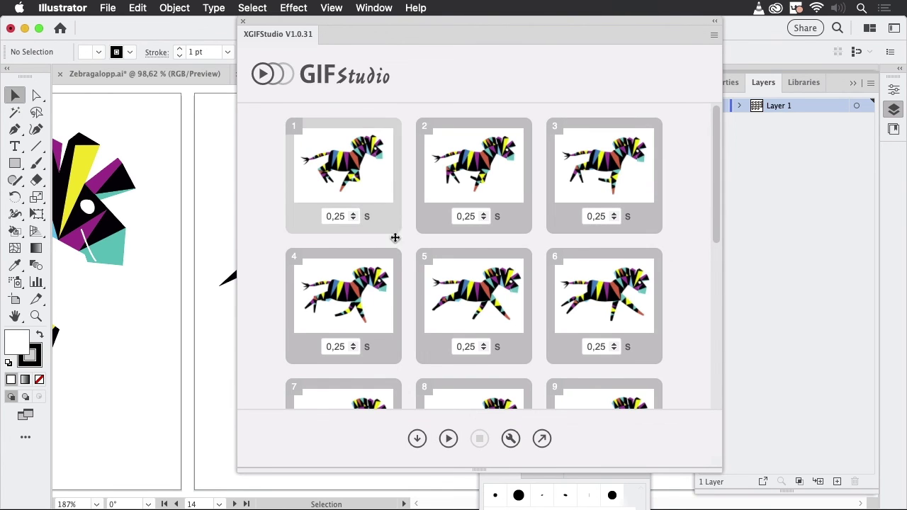
{"action": "left_click", "coordinate": [417, 438]}
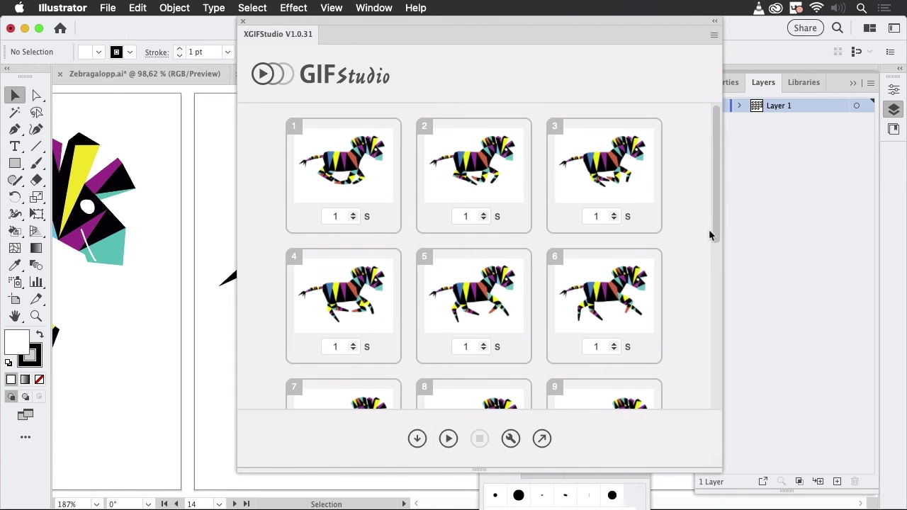
Check the order of the reloaded frames, preview the animation and return to the frame overview.
{"action": "scroll", "coordinate": [708, 325], "scroll_direction": "down", "scroll_amount": 3}
{"action": "scroll", "coordinate": [706, 423], "scroll_direction": "down", "scroll_amount": 2}
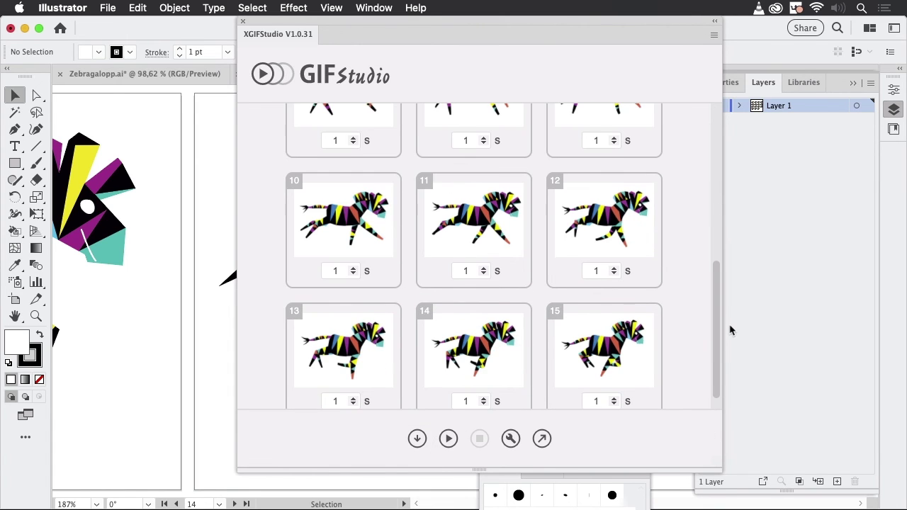
{"action": "left_click", "coordinate": [450, 439]}
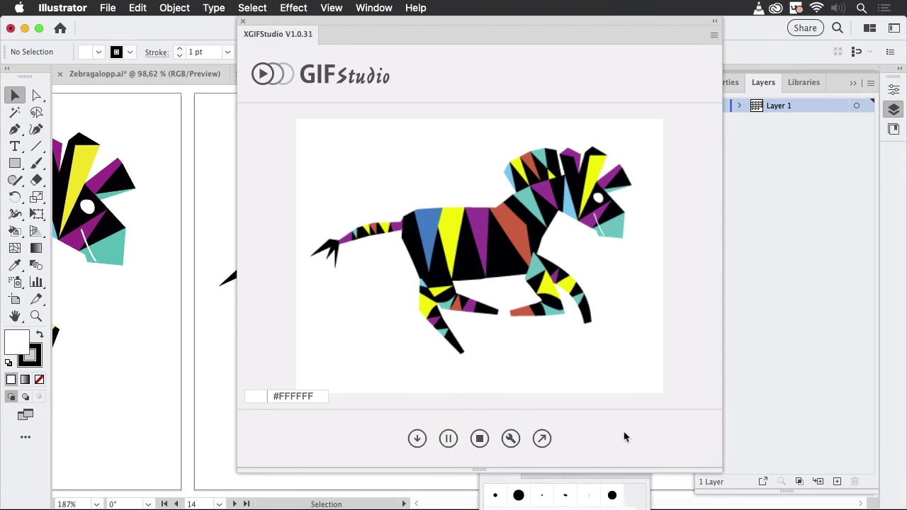
{"action": "left_click", "coordinate": [447, 439]}
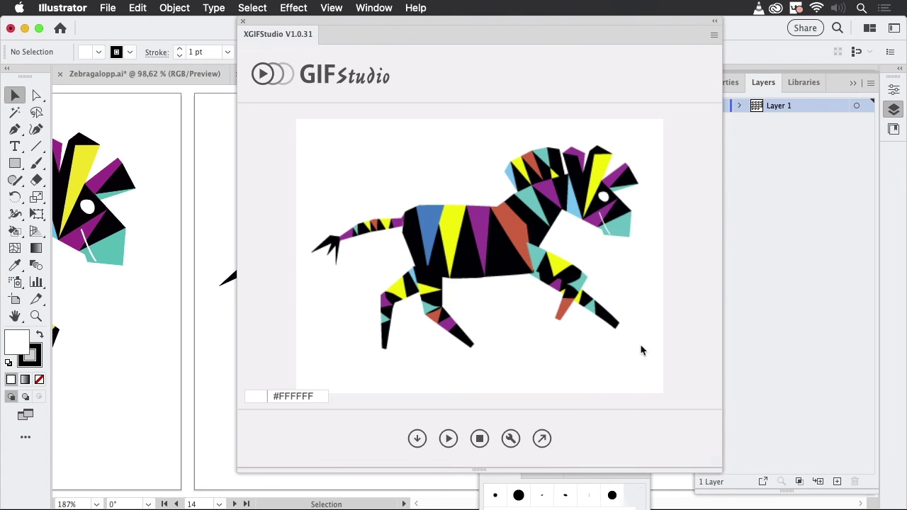
{"action": "left_click", "coordinate": [511, 439]}
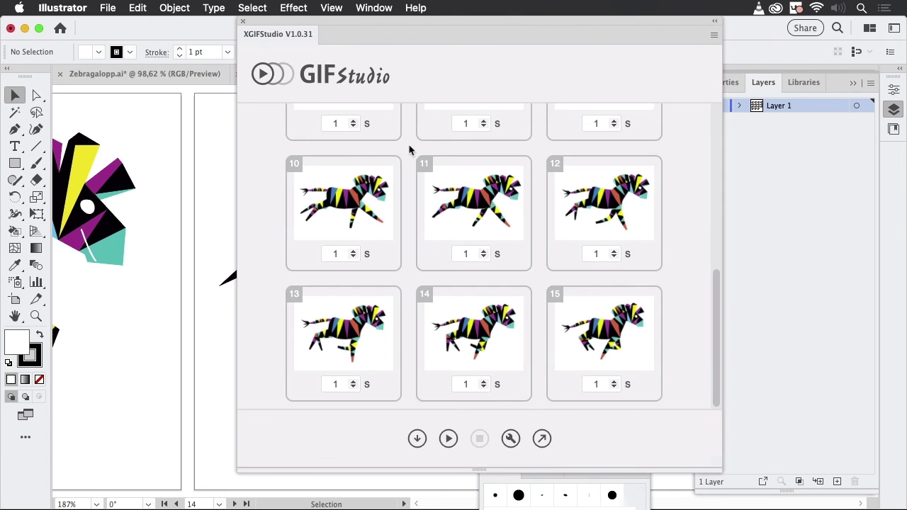
Select all 15 reloaded frames and set their duration to 0.15 s.
{"action": "scroll", "coordinate": [516, 265], "scroll_direction": "up", "scroll_amount": 5}
{"action": "scroll", "coordinate": [516, 265], "scroll_direction": "up", "scroll_amount": 2}
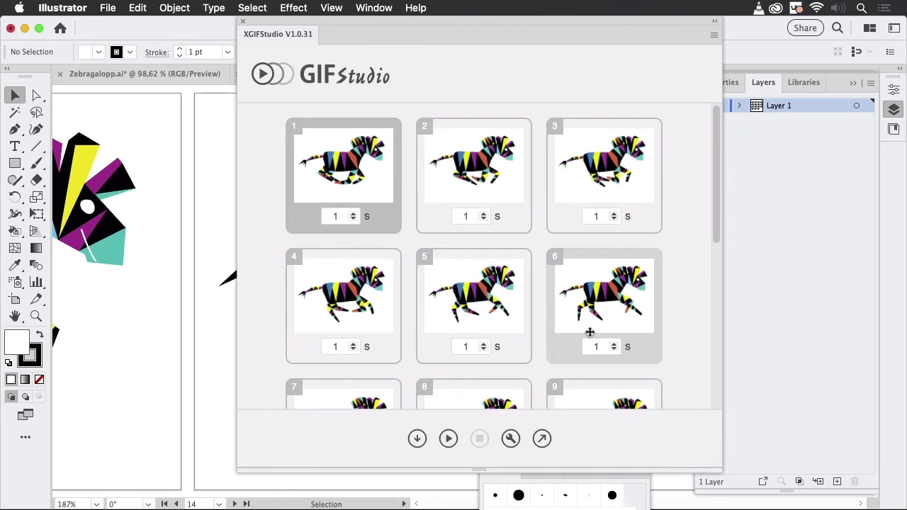
{"action": "scroll", "coordinate": [607, 298], "scroll_direction": "down", "scroll_amount": 5}
{"action": "left_click", "coordinate": [628, 389], "text": "shift"}
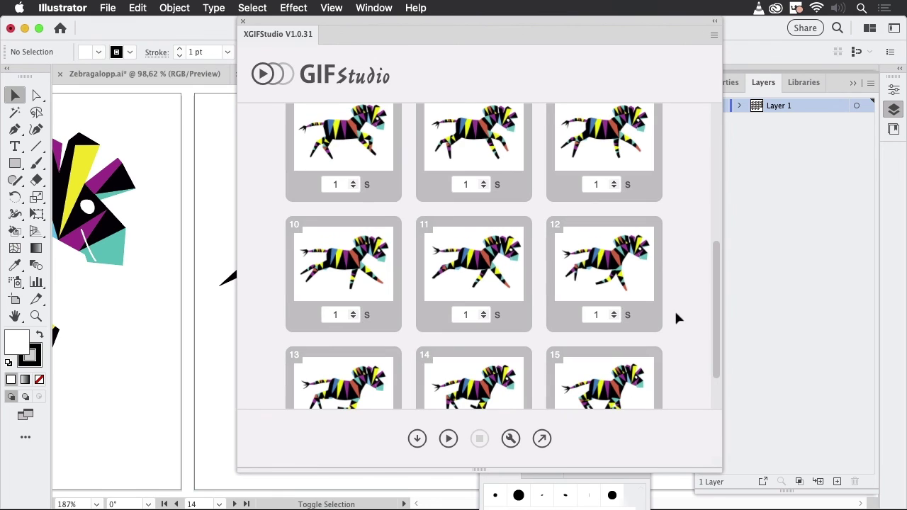
{"action": "scroll", "coordinate": [666, 311], "scroll_direction": "up", "scroll_amount": 4}
{"action": "left_click_drag", "start_coordinate": [614, 148], "coordinate": [344, 132]}
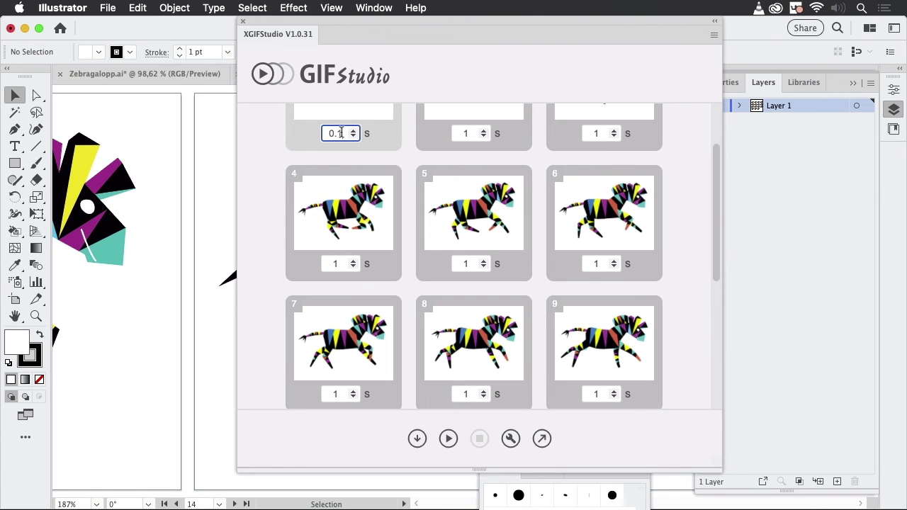
{"action": "left_click", "coordinate": [464, 134]}
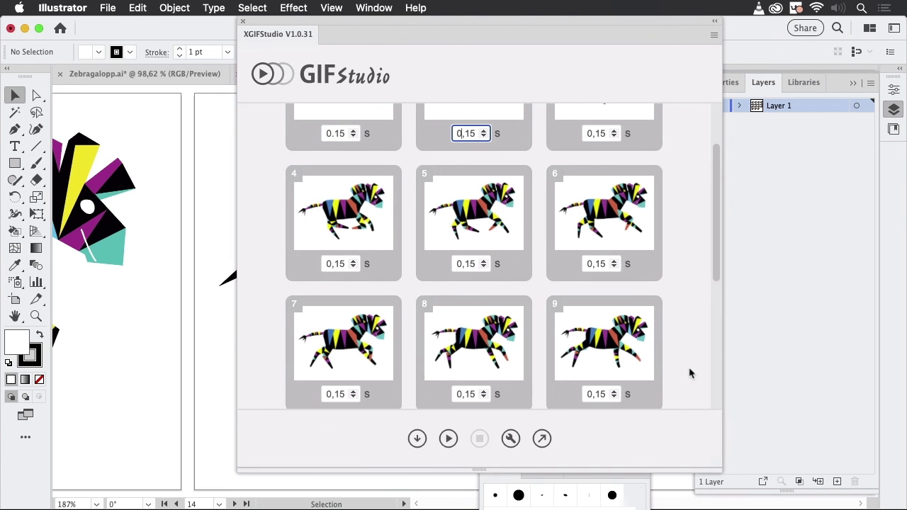
Preview the retimed animation and export it as zebra.gif into the Animation folder on the Desktop.
{"action": "scroll", "coordinate": [691, 374], "scroll_direction": "down", "scroll_amount": 3}
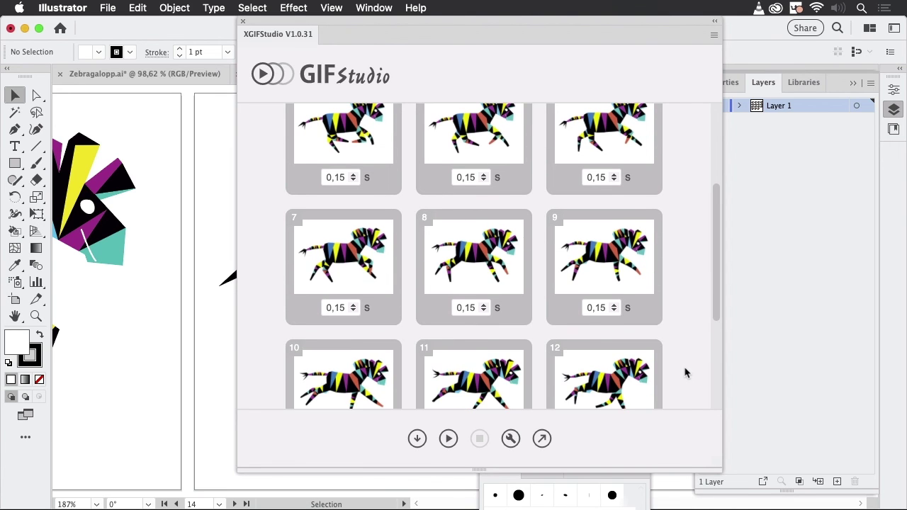
{"action": "left_click", "coordinate": [448, 439]}
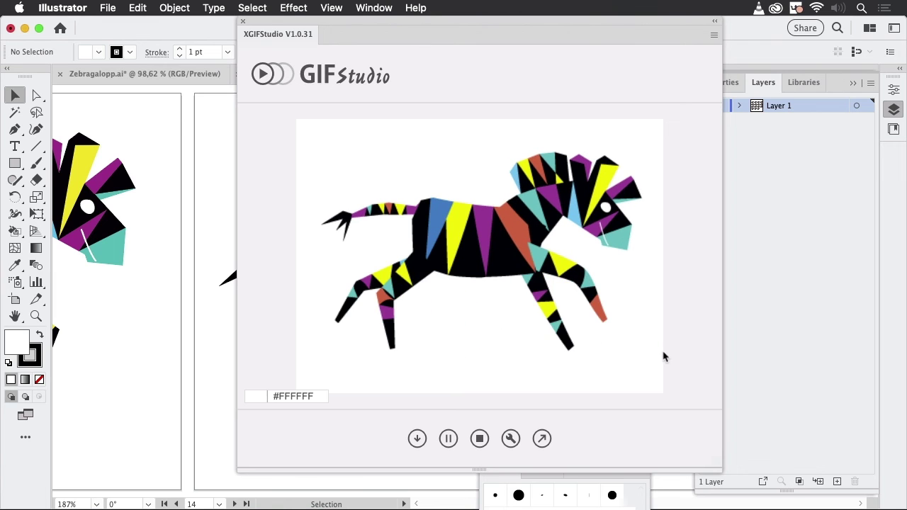
{"action": "left_click", "coordinate": [542, 439]}
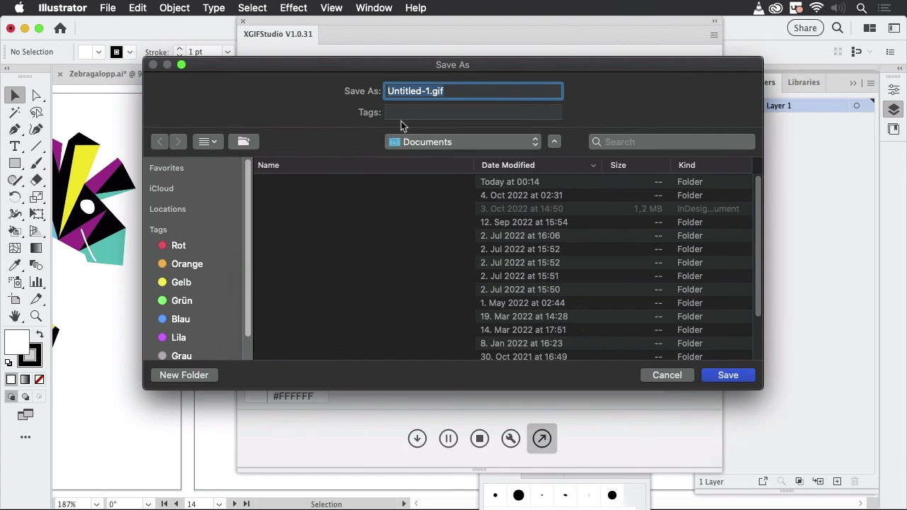
{"action": "key", "text": "super+d"}
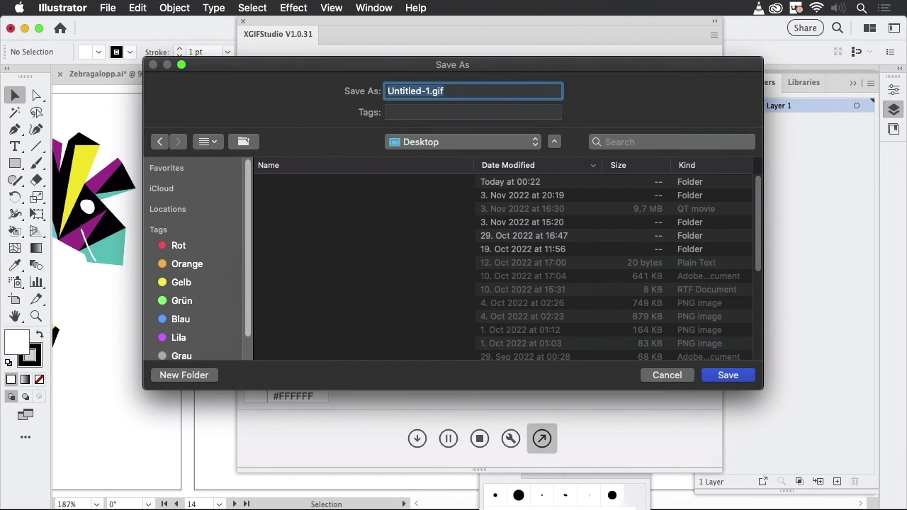
{"action": "double_click", "coordinate": [501, 185]}
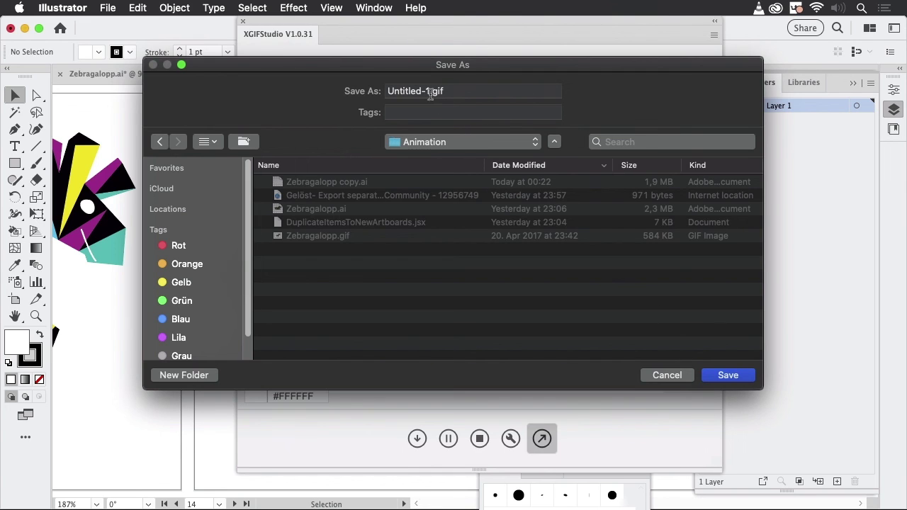
{"action": "left_click_drag", "start_coordinate": [428, 93], "coordinate": [363, 85]}
{"action": "type", "text": "zebra"}
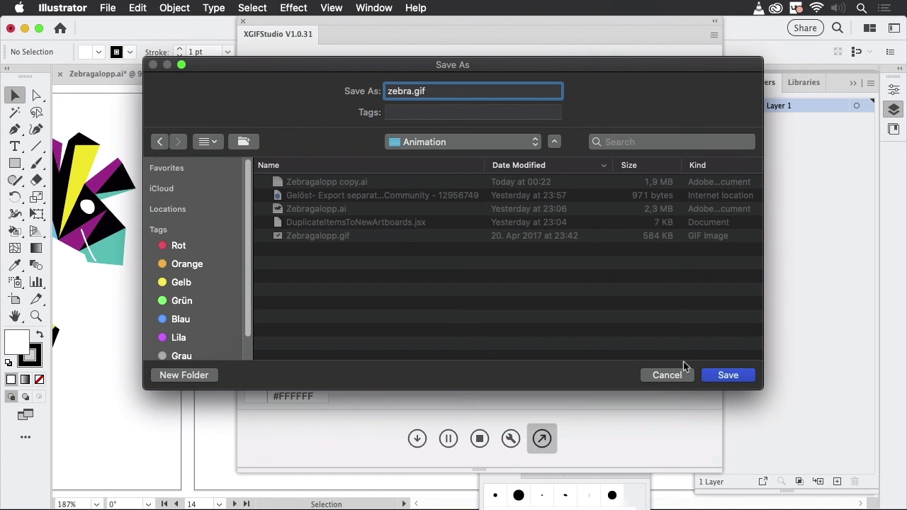
{"action": "left_click", "coordinate": [737, 376]}
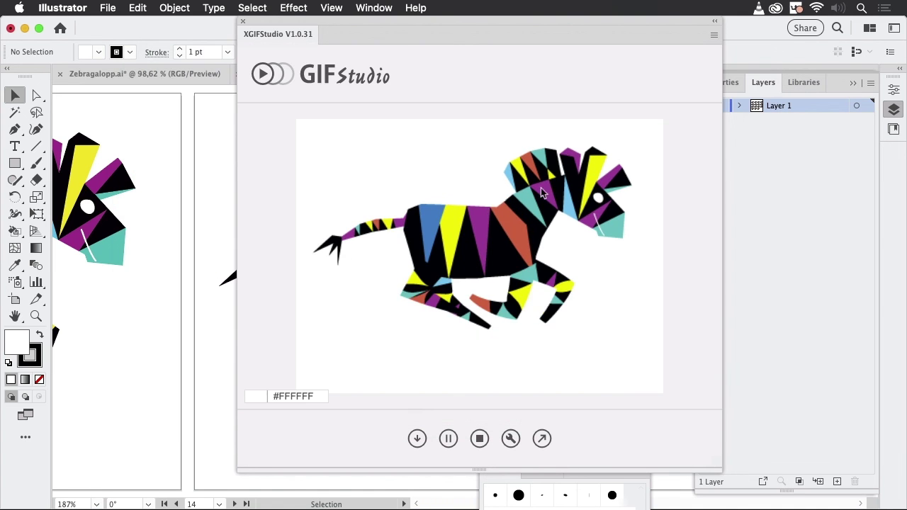
Close GIFStudio, switch to Finder and play a quick preview of zebra.gif from the Animation folder.
{"action": "left_click", "coordinate": [243, 22]}
{"action": "mouse_move", "coordinate": [268, 488]}
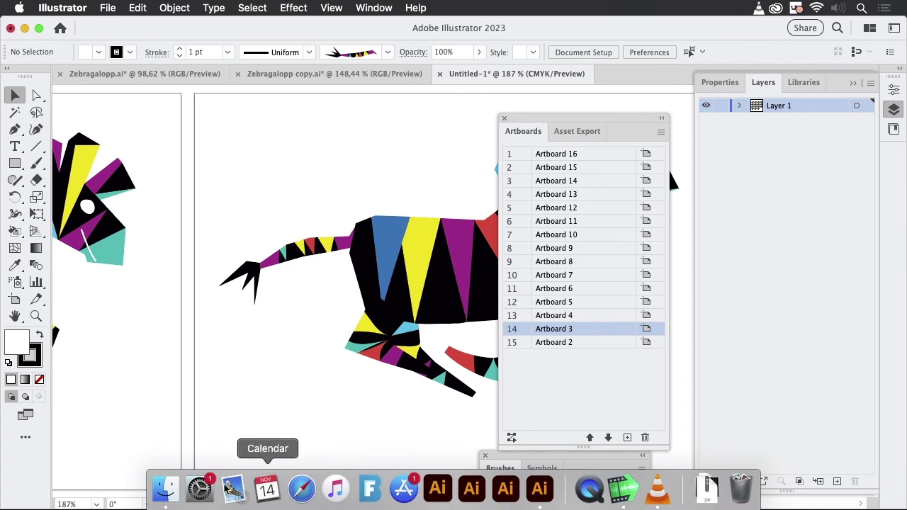
{"action": "left_click", "coordinate": [165, 488]}
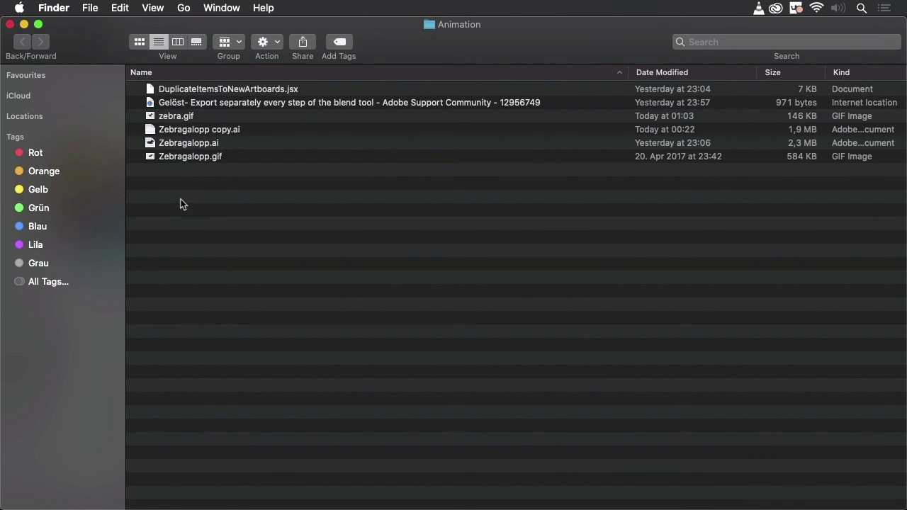
{"action": "left_click", "coordinate": [155, 116]}
{"action": "key", "text": "space"}
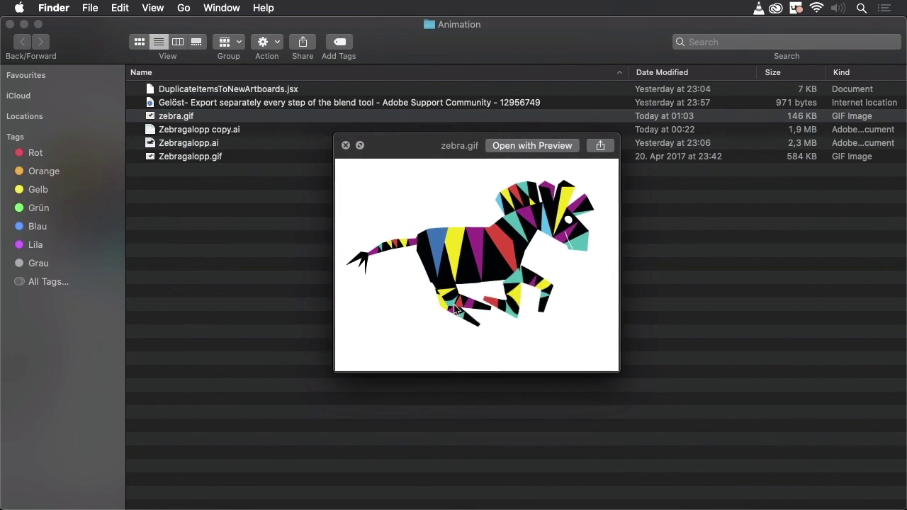